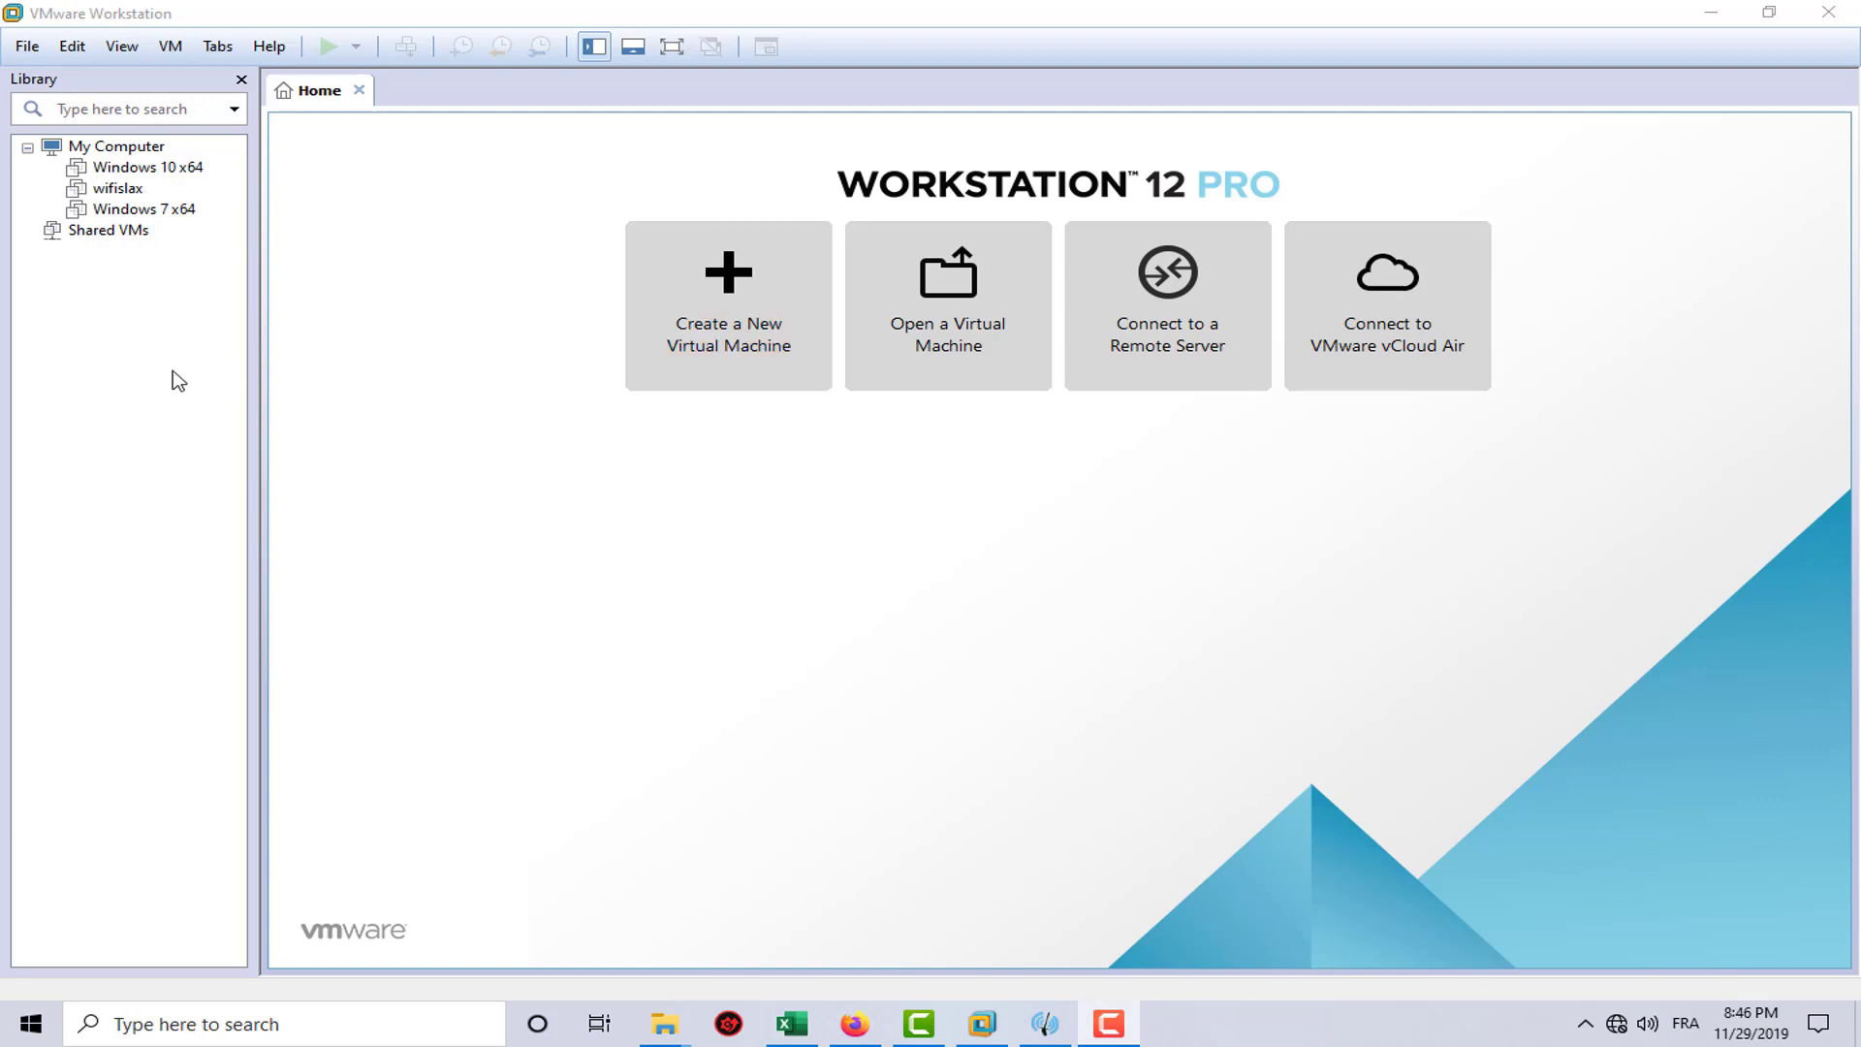
# Start creating a new virtual machine with the Typical (recommended) configuration.
pyautogui.rightClick(171, 347)
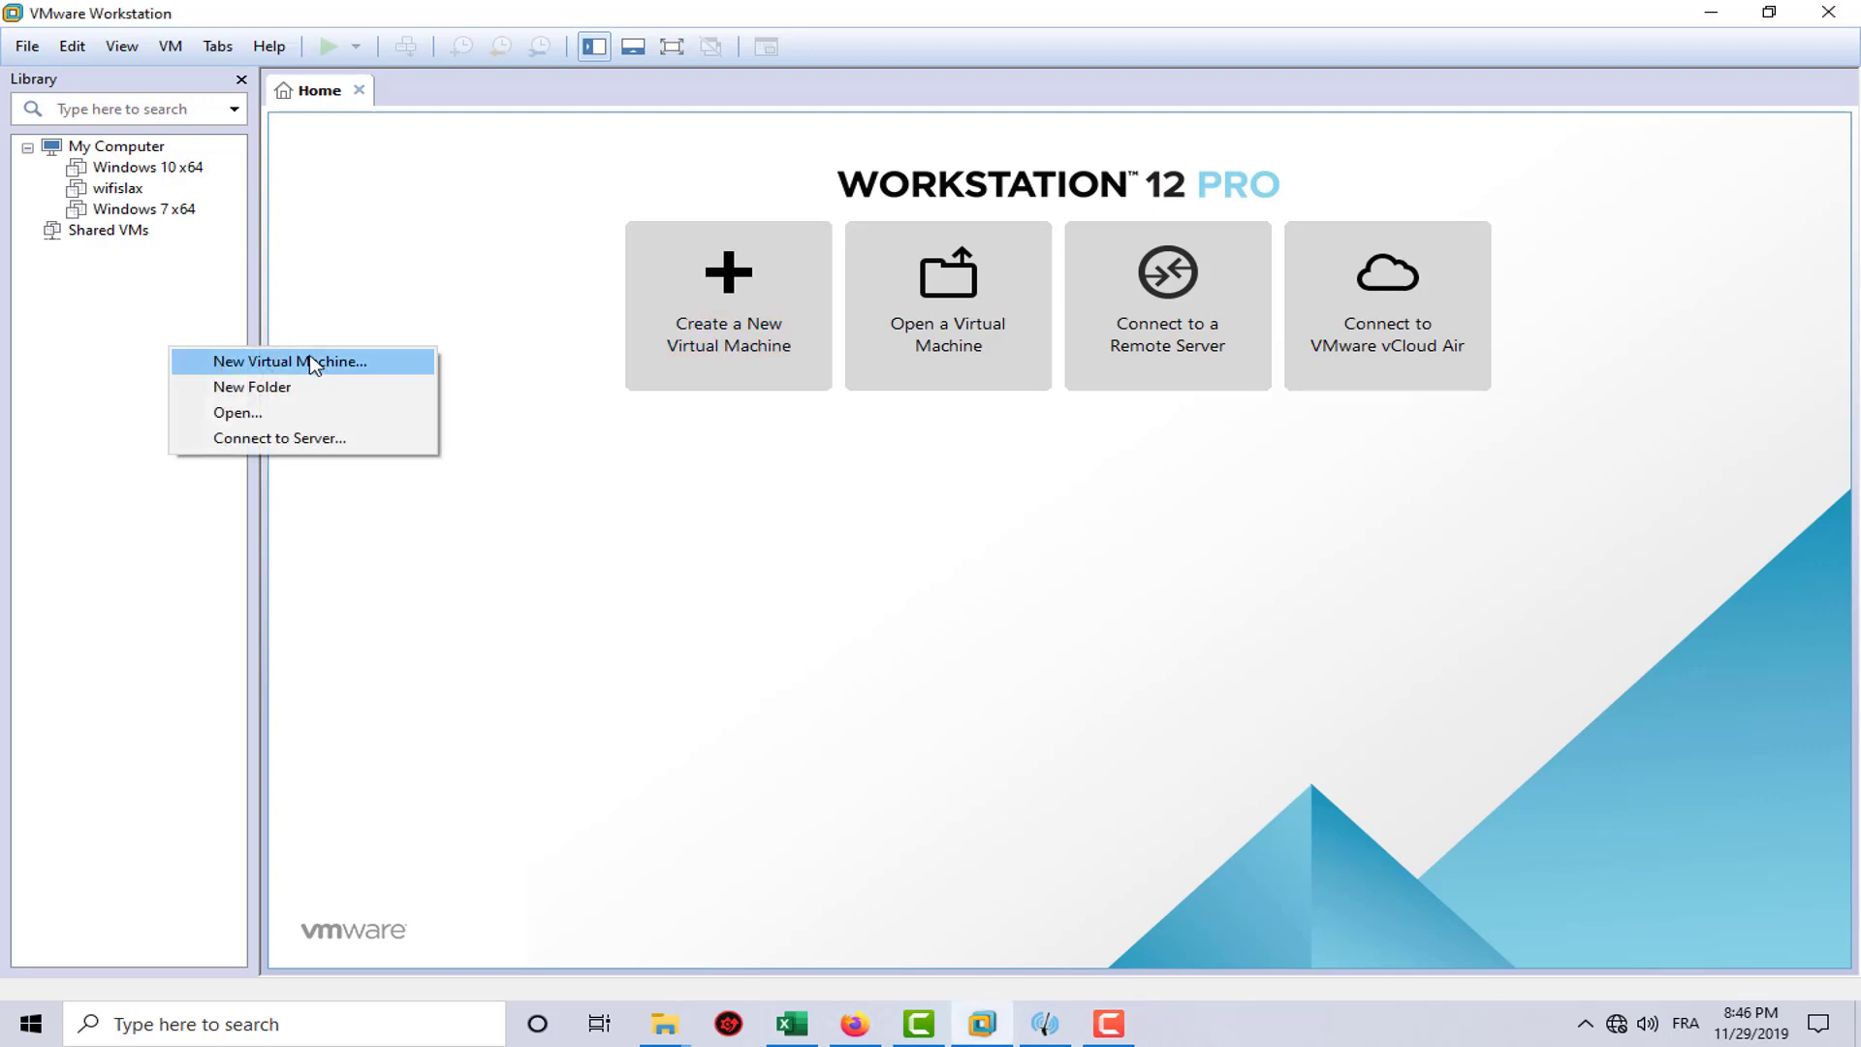
pyautogui.click(23, 54)
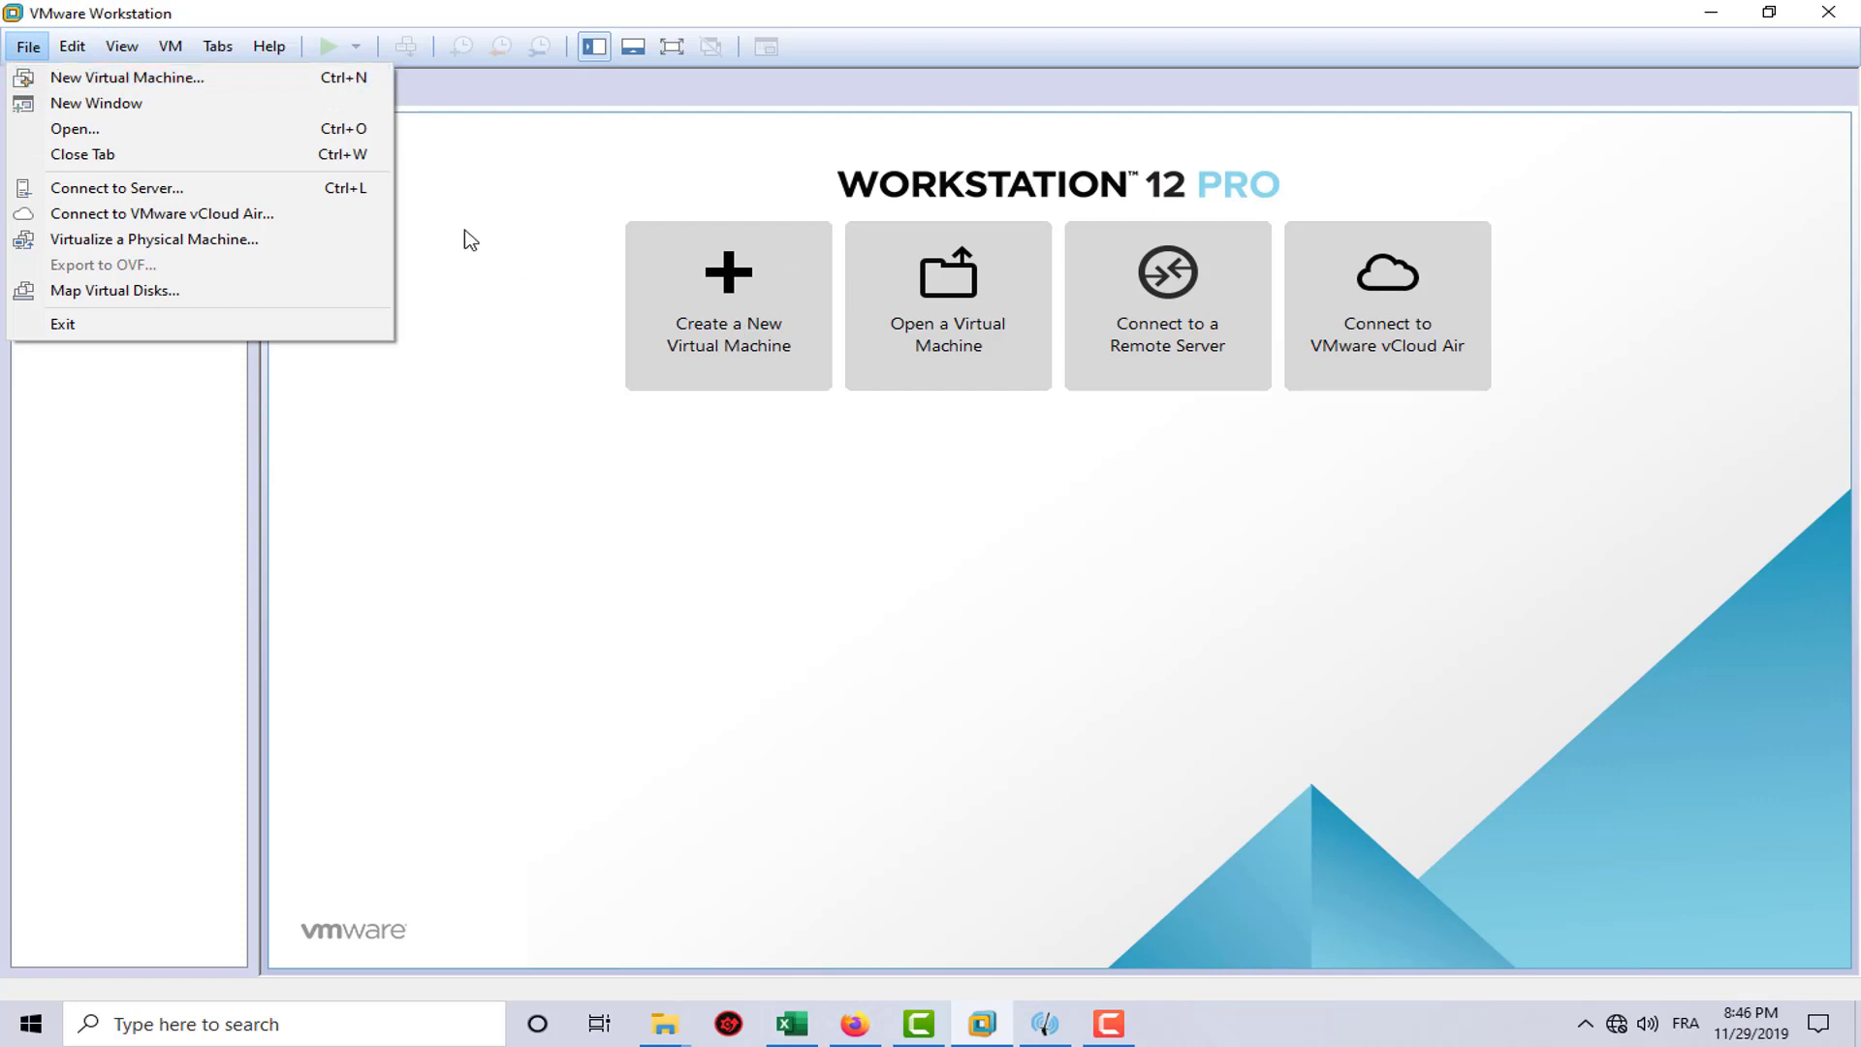
pyautogui.click(349, 79)
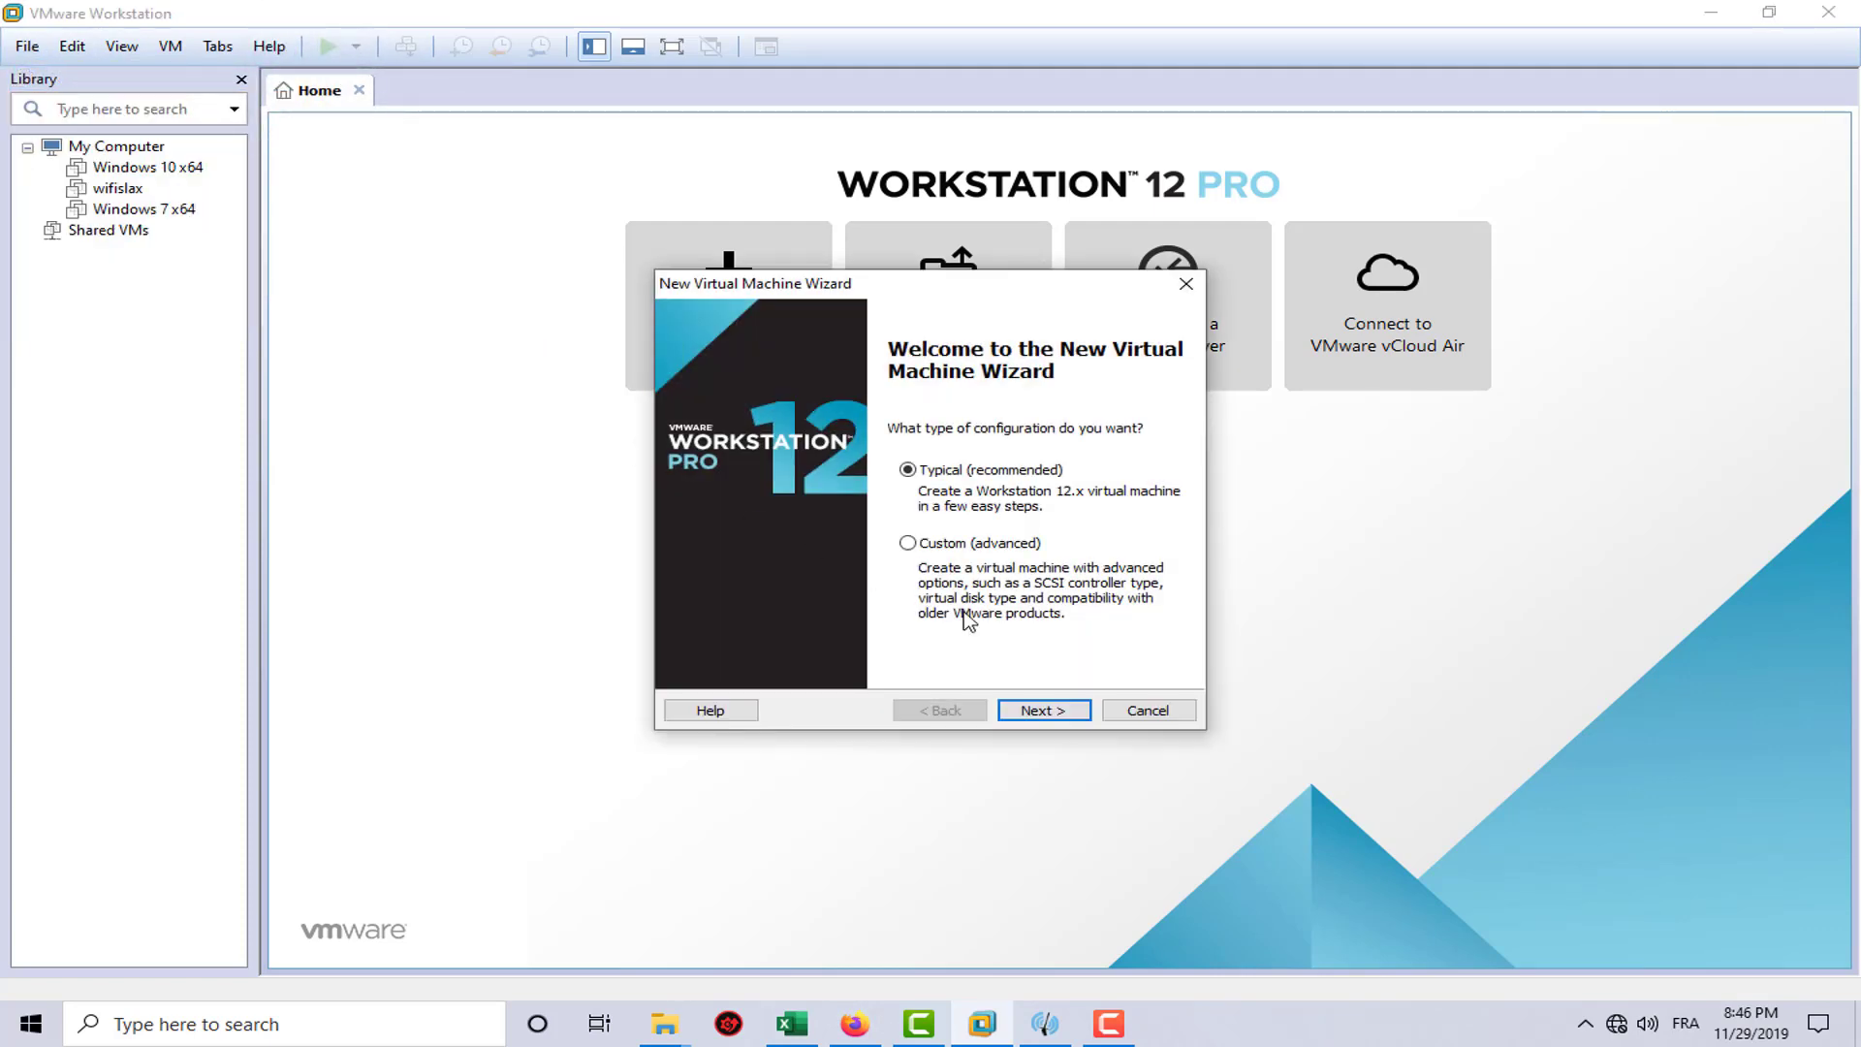
pyautogui.click(1042, 711)
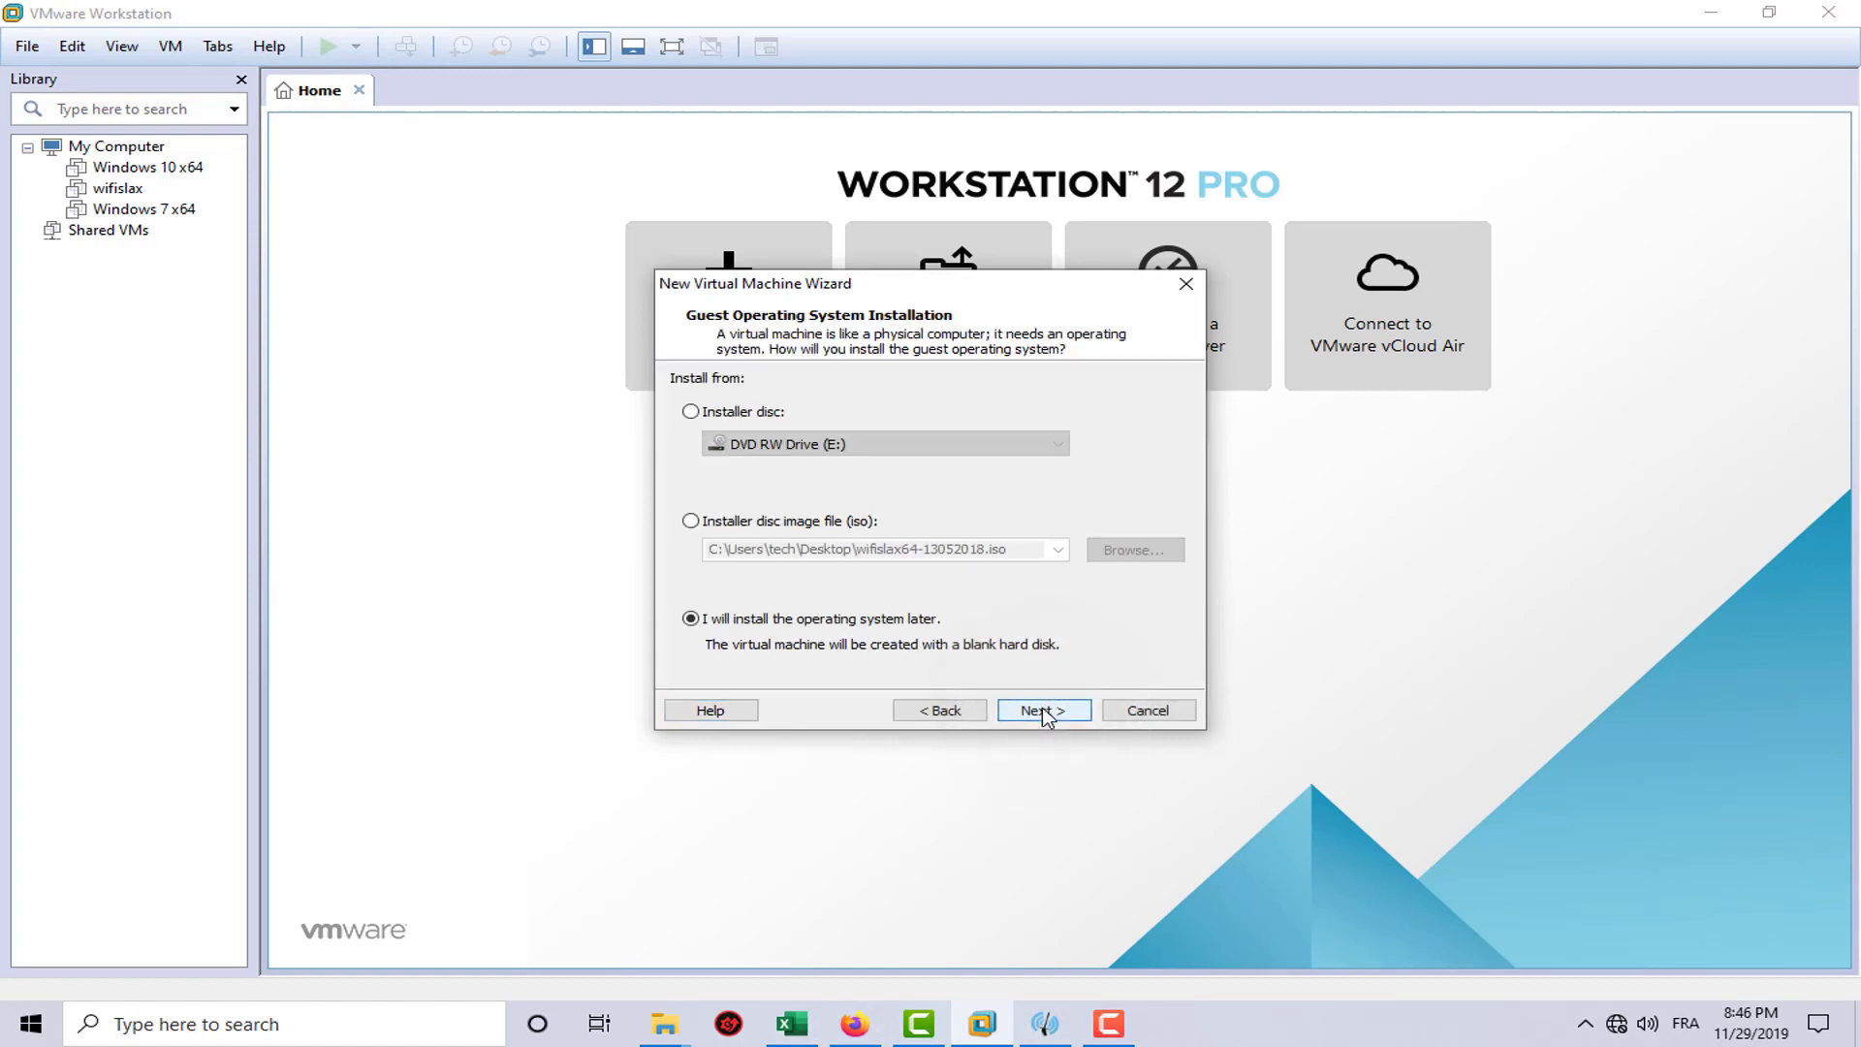
# Choose the kali-linux-2019.4-i386 ISO from the Desktop as the installer disc image.
pyautogui.click(692, 522)
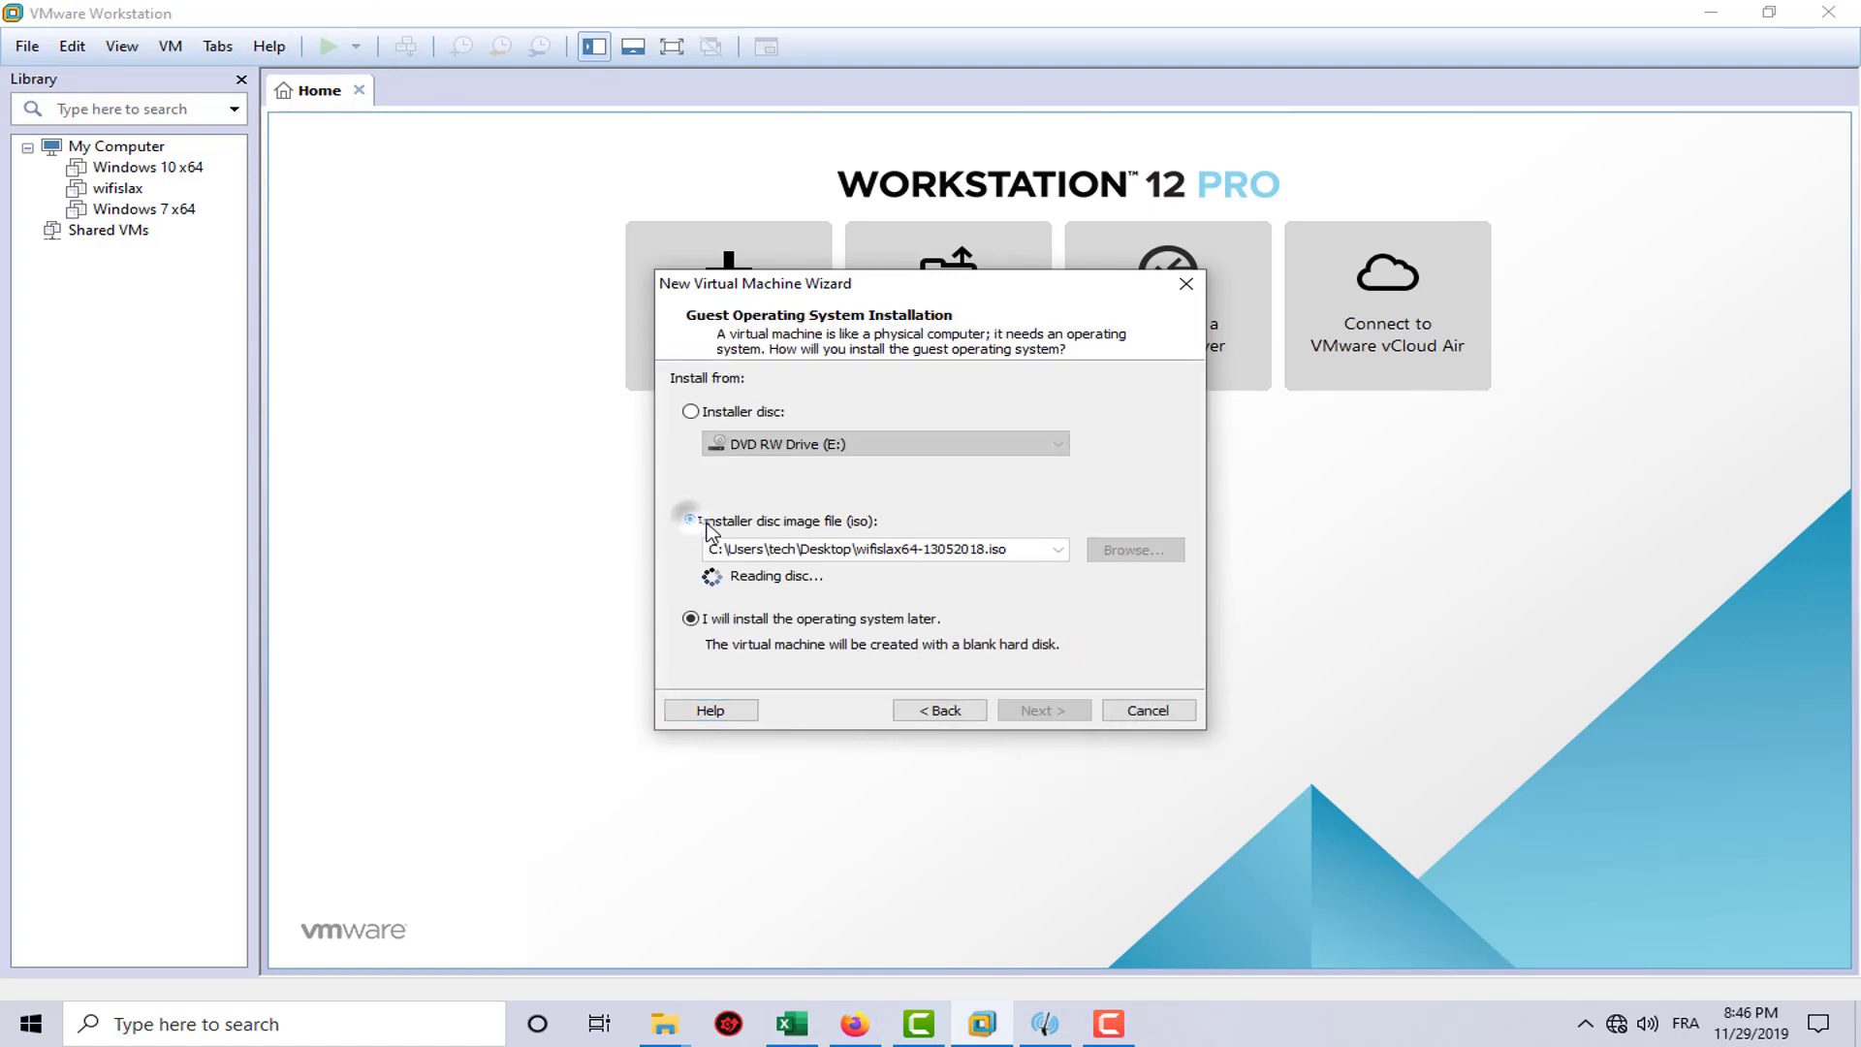
pyautogui.click(1130, 553)
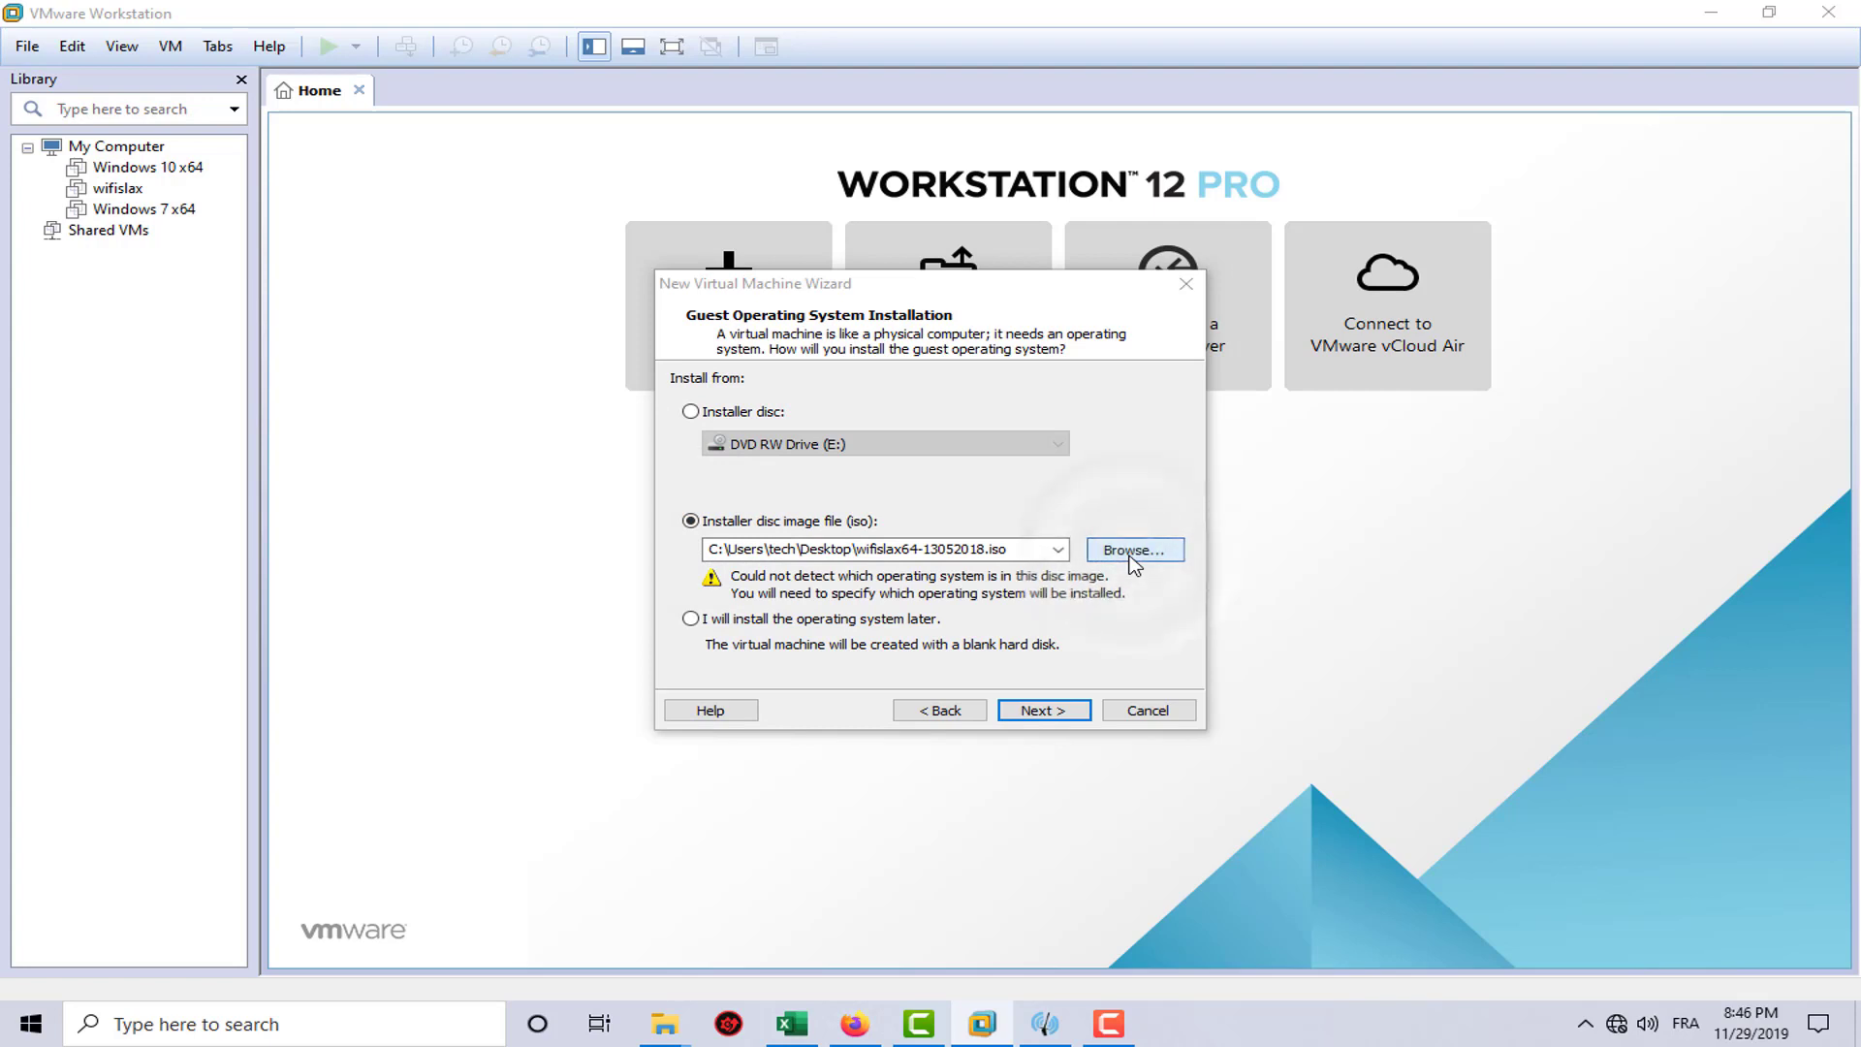
pyautogui.click(1129, 553)
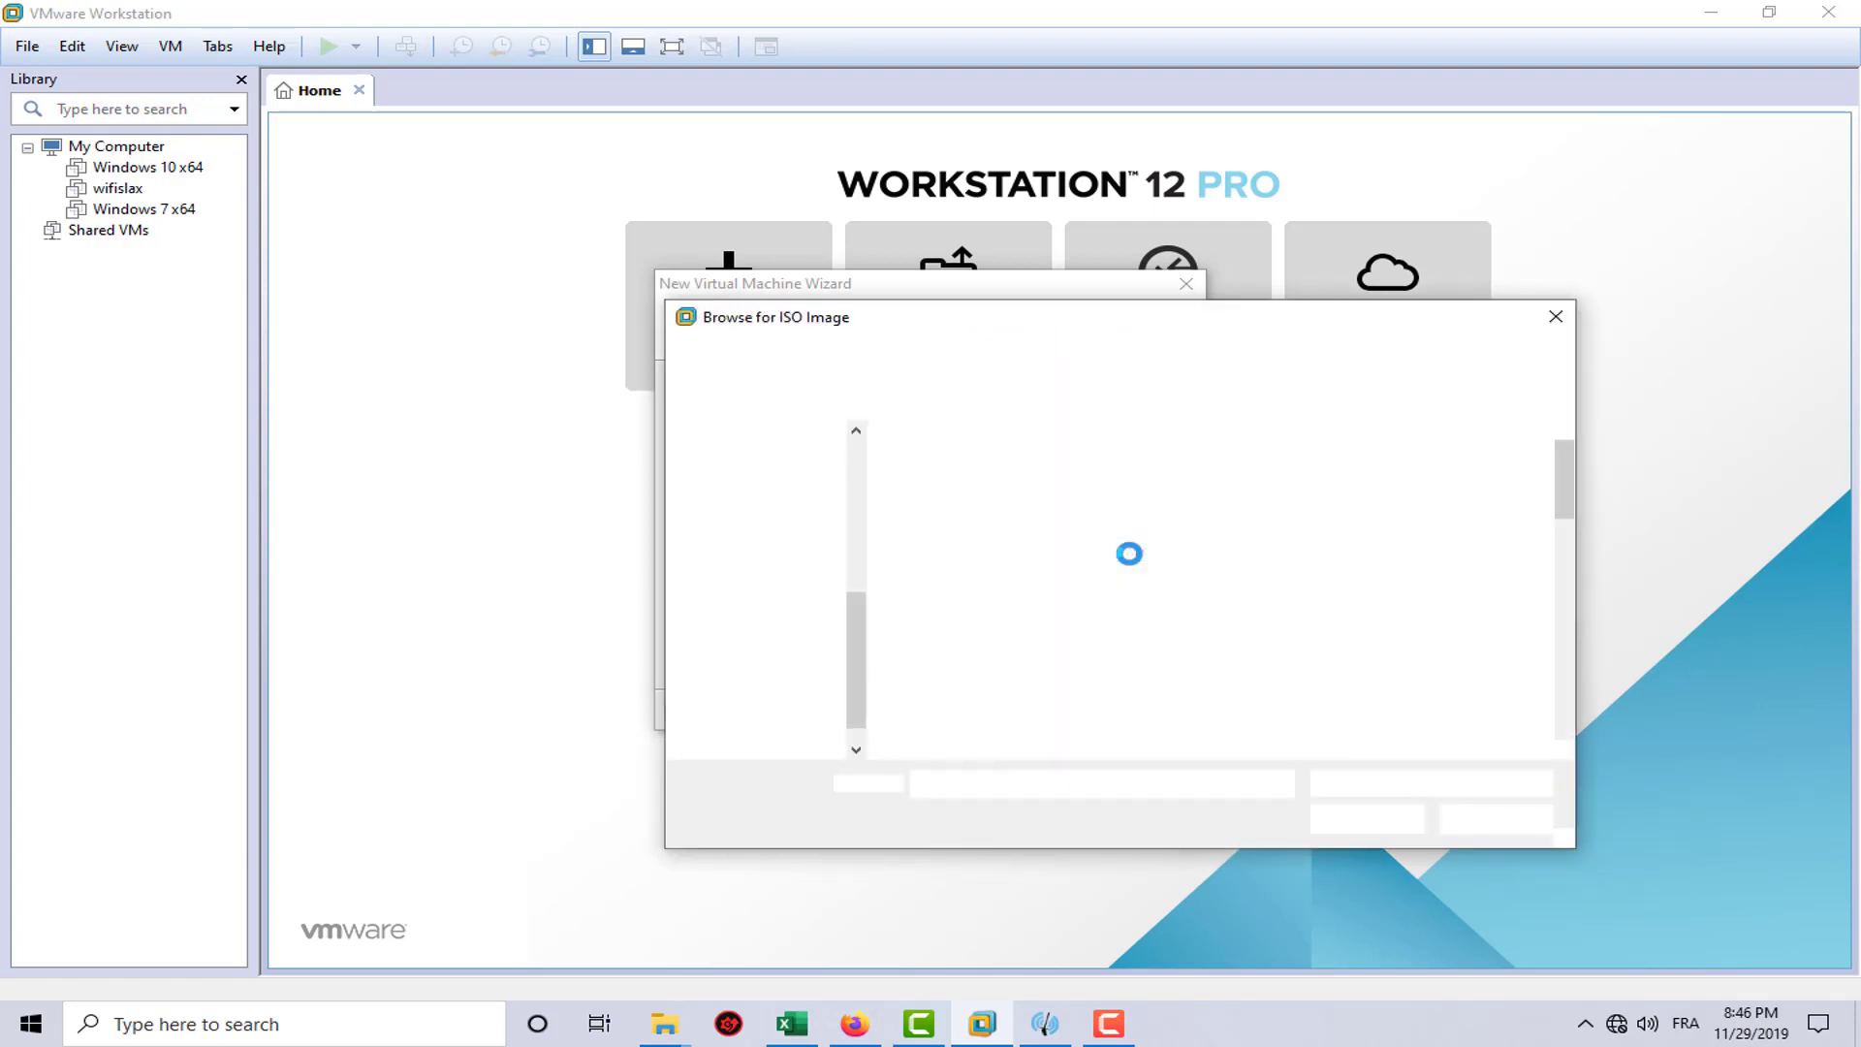
pyautogui.scroll(-5, 1071, 548)
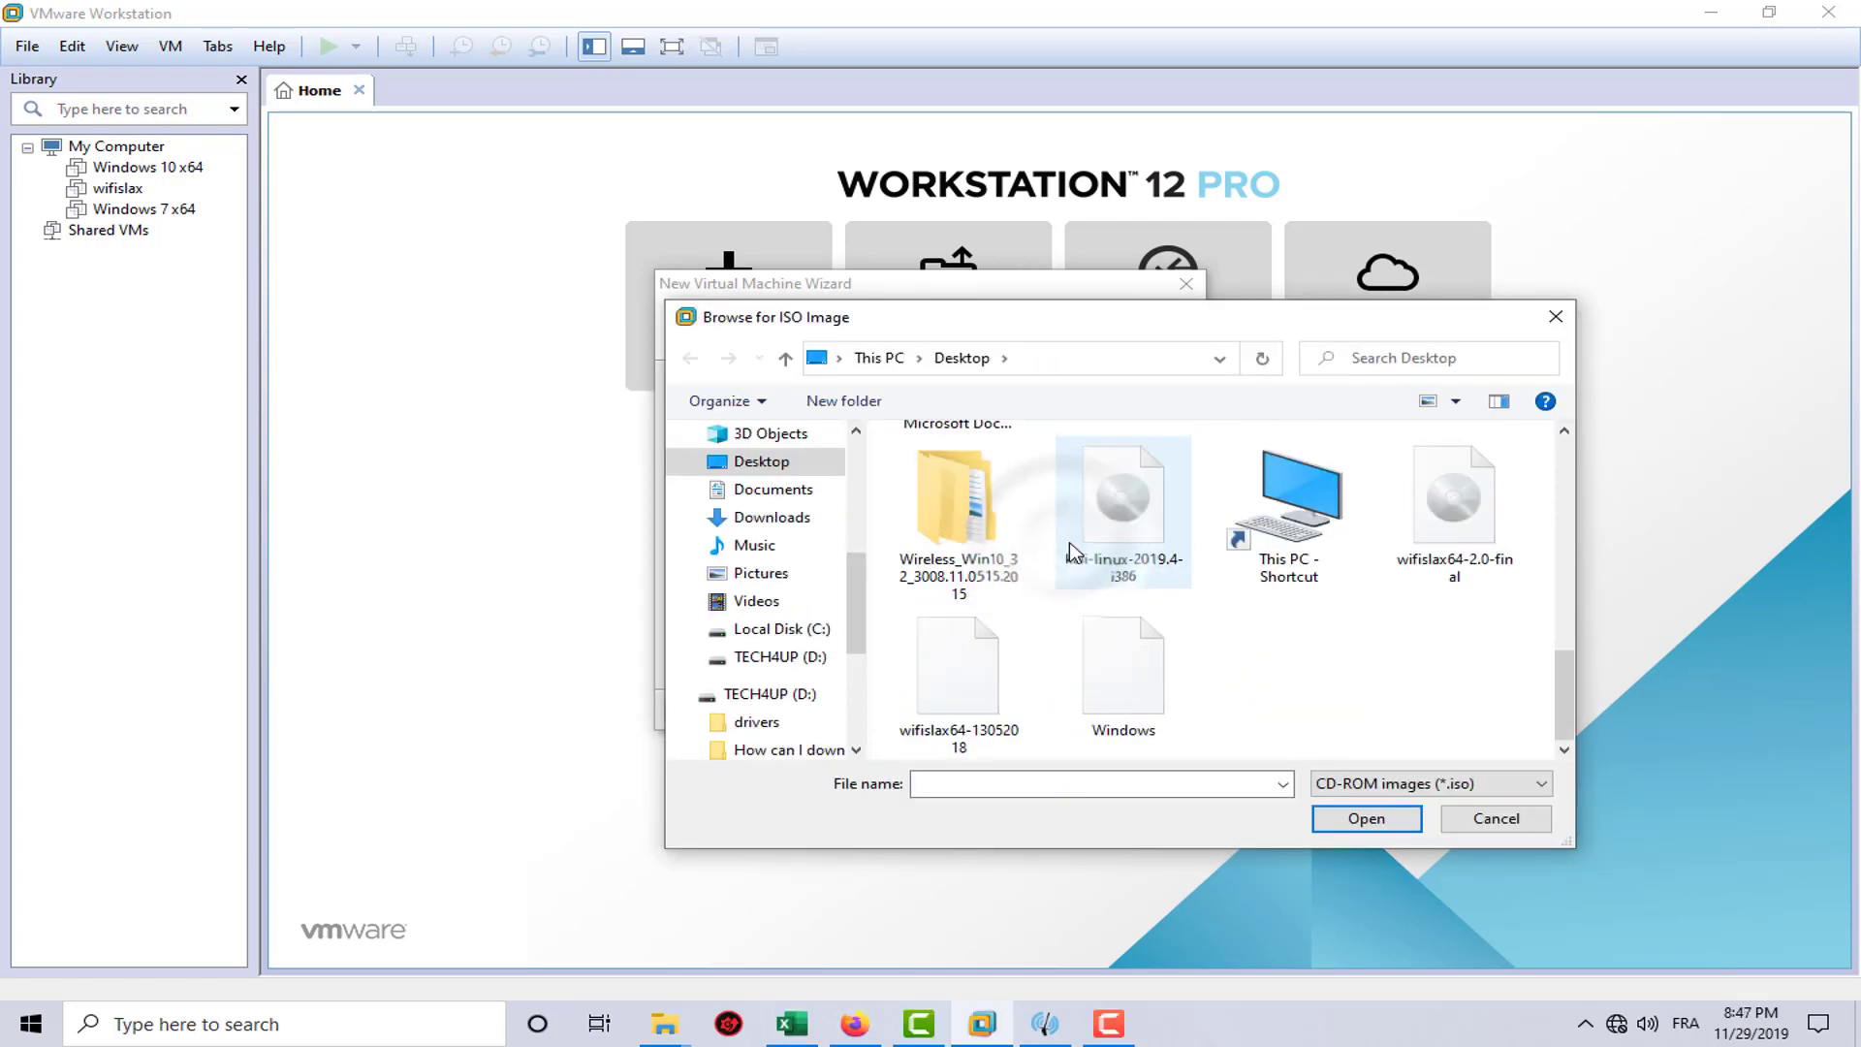
pyautogui.click(1129, 538)
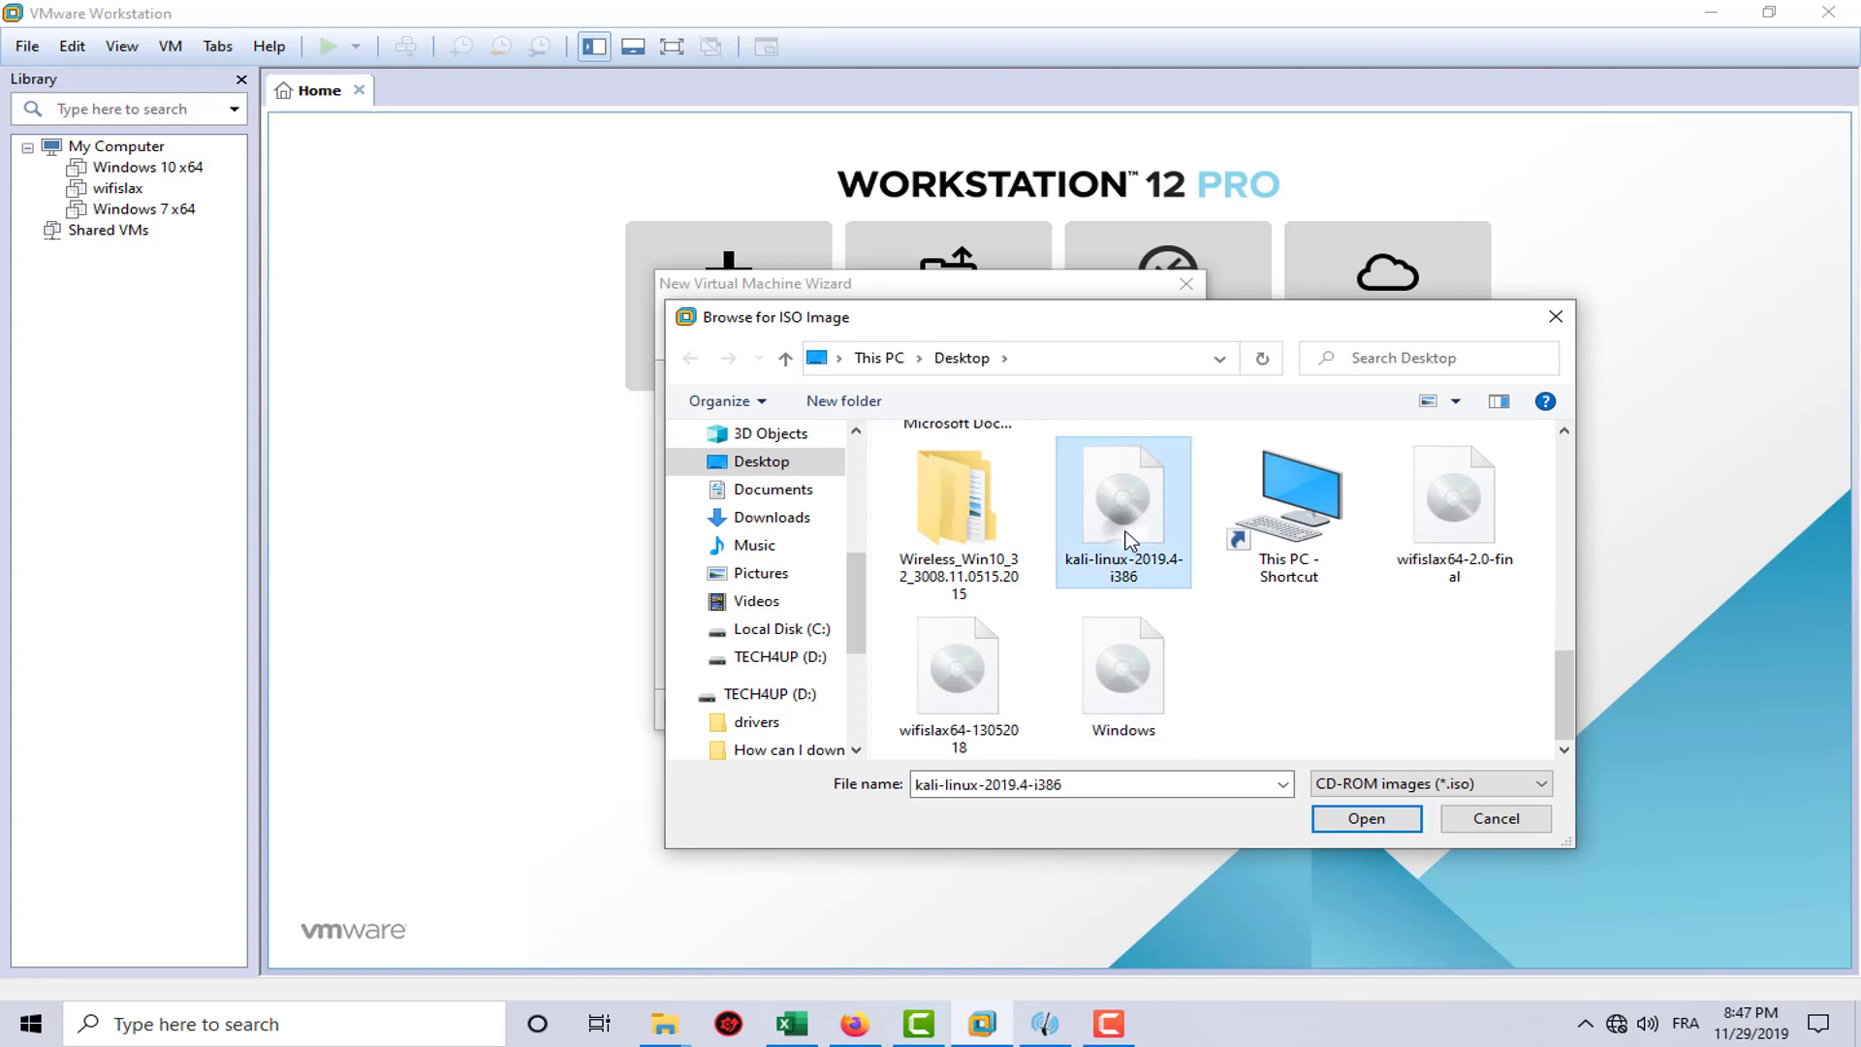
pyautogui.click(1355, 820)
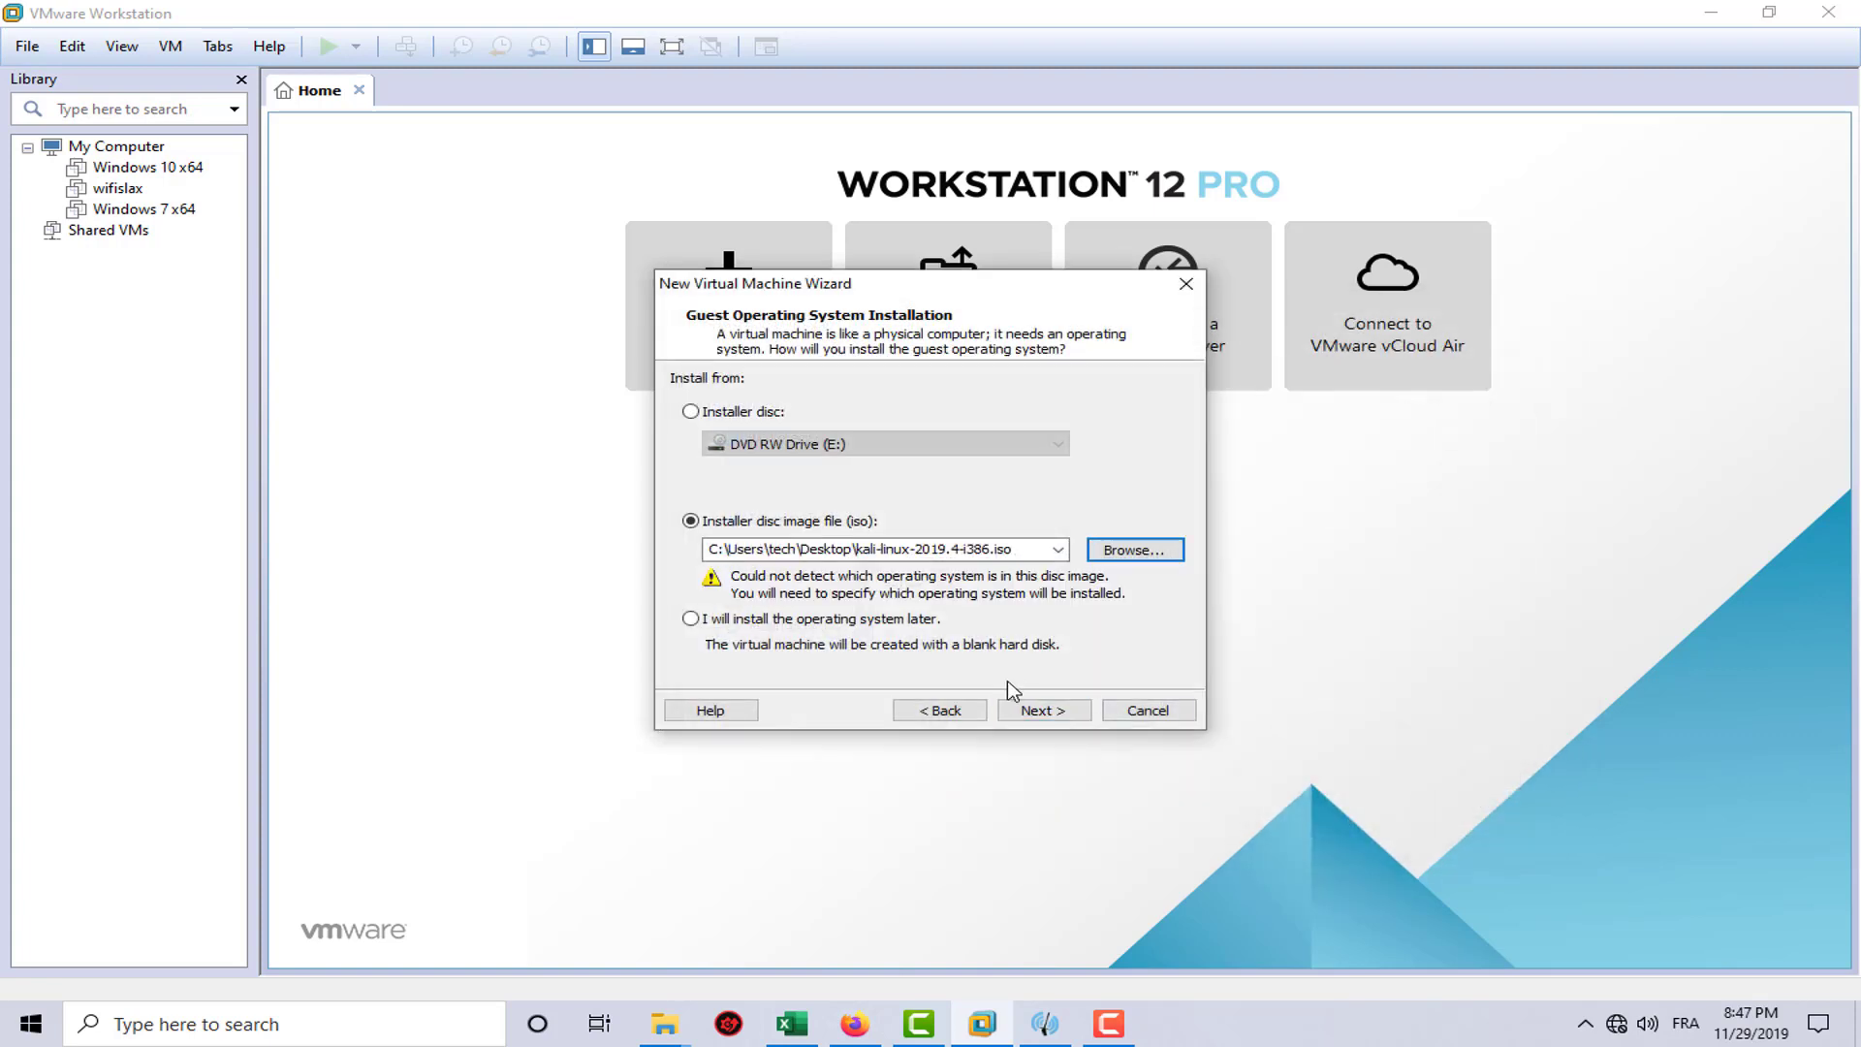
pyautogui.click(1037, 710)
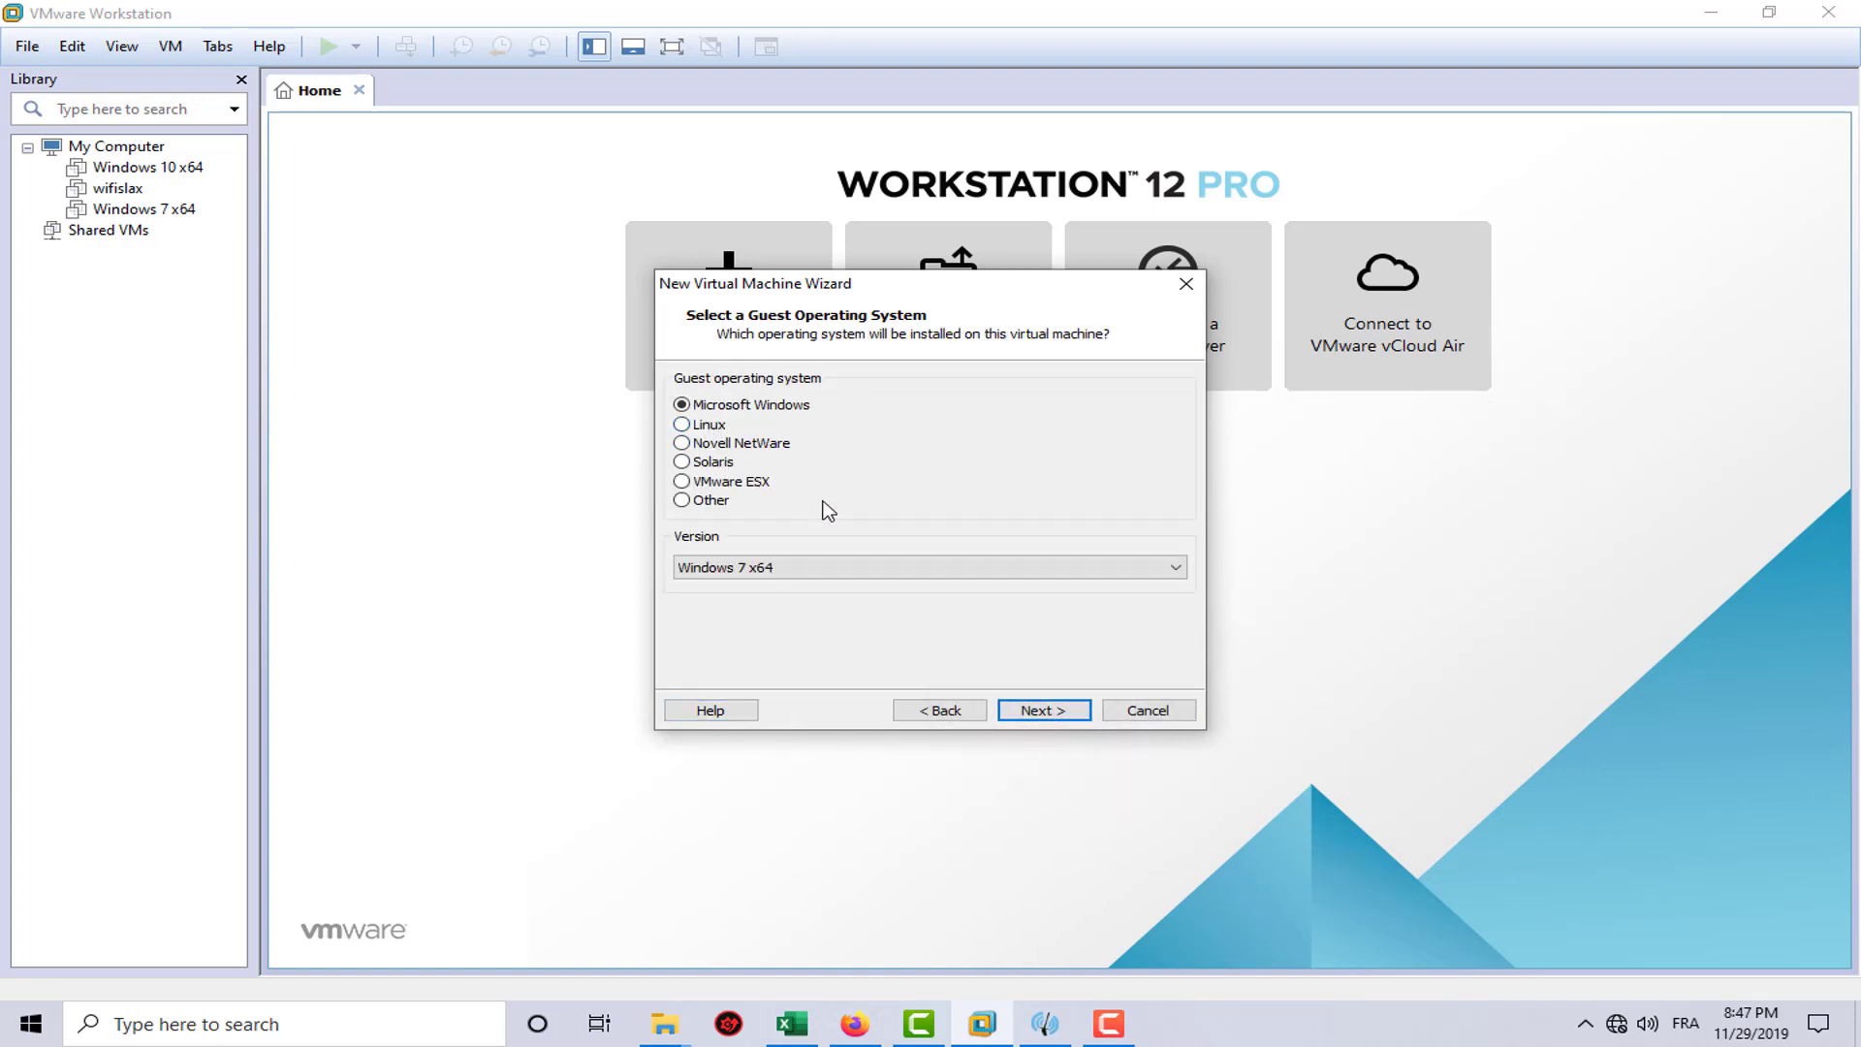
# Set the guest operating system to Linux, version Other Linux 3.x kernel 64-bit.
pyautogui.click(682, 424)
pyautogui.click(886, 571)
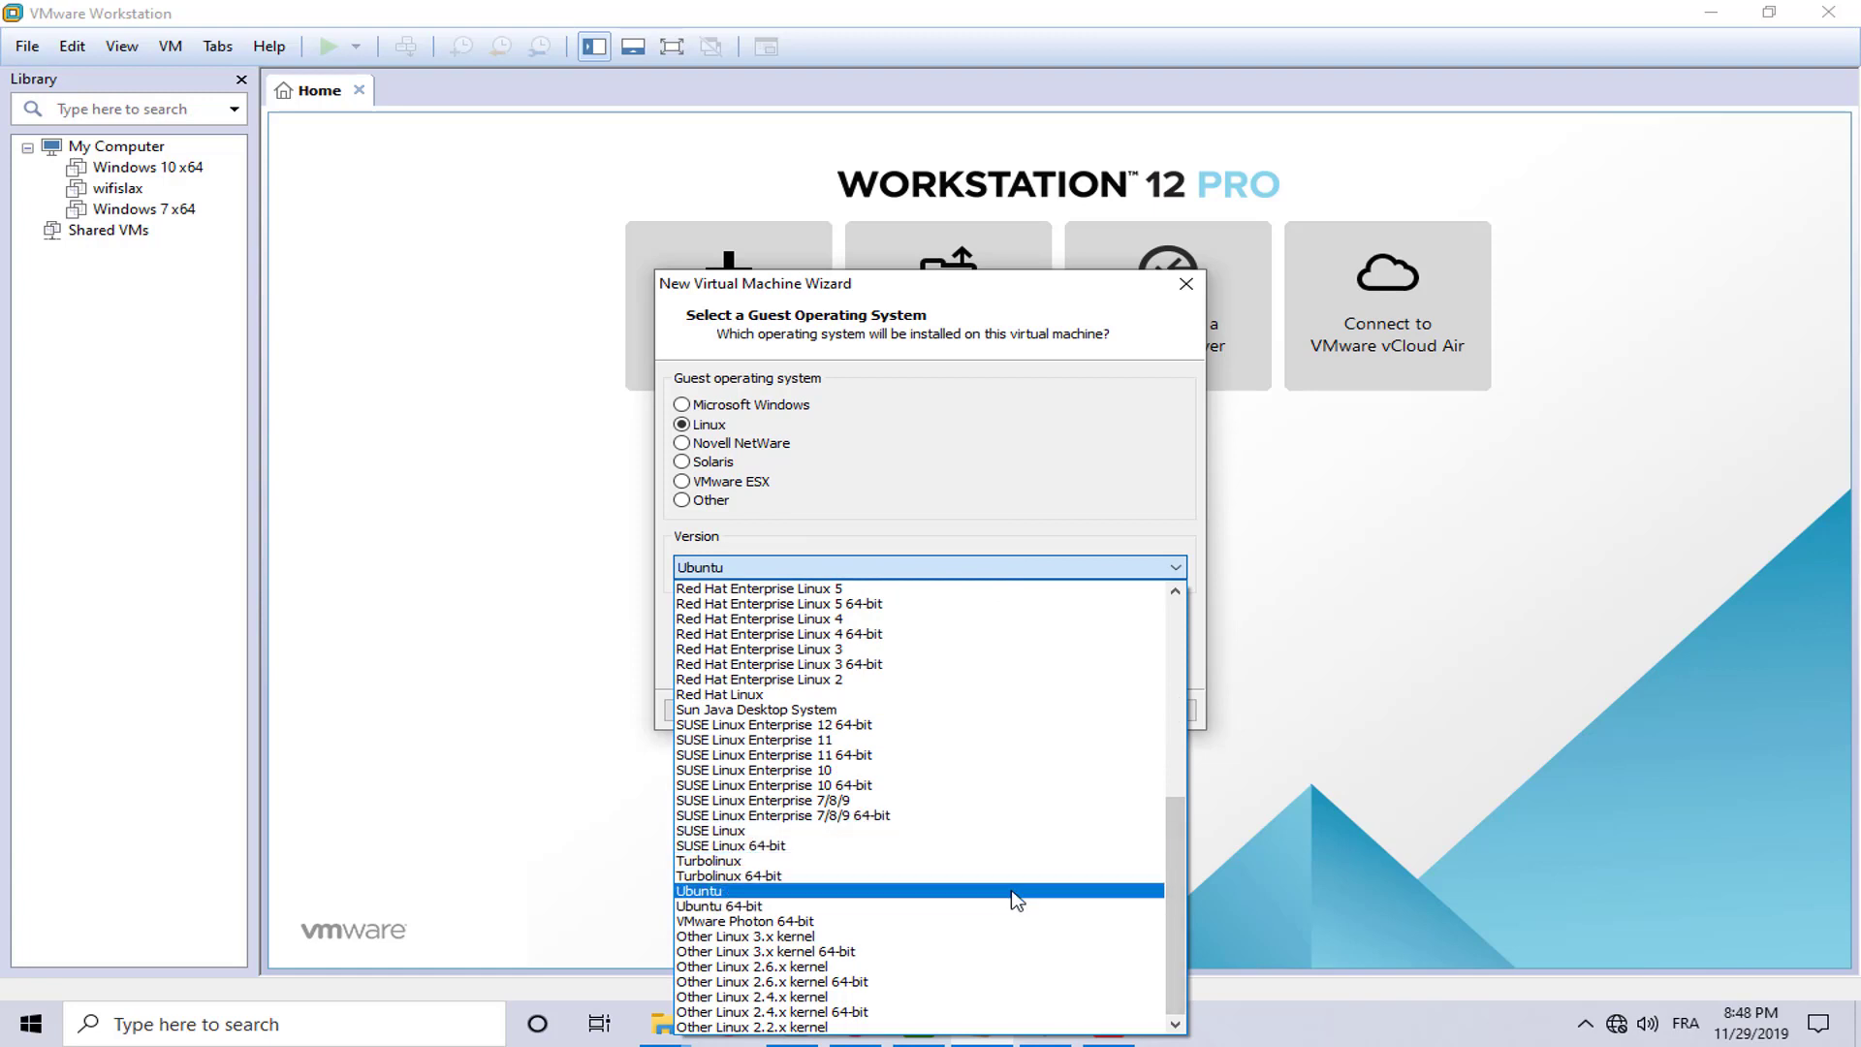
pyautogui.scroll(4, 1010, 889)
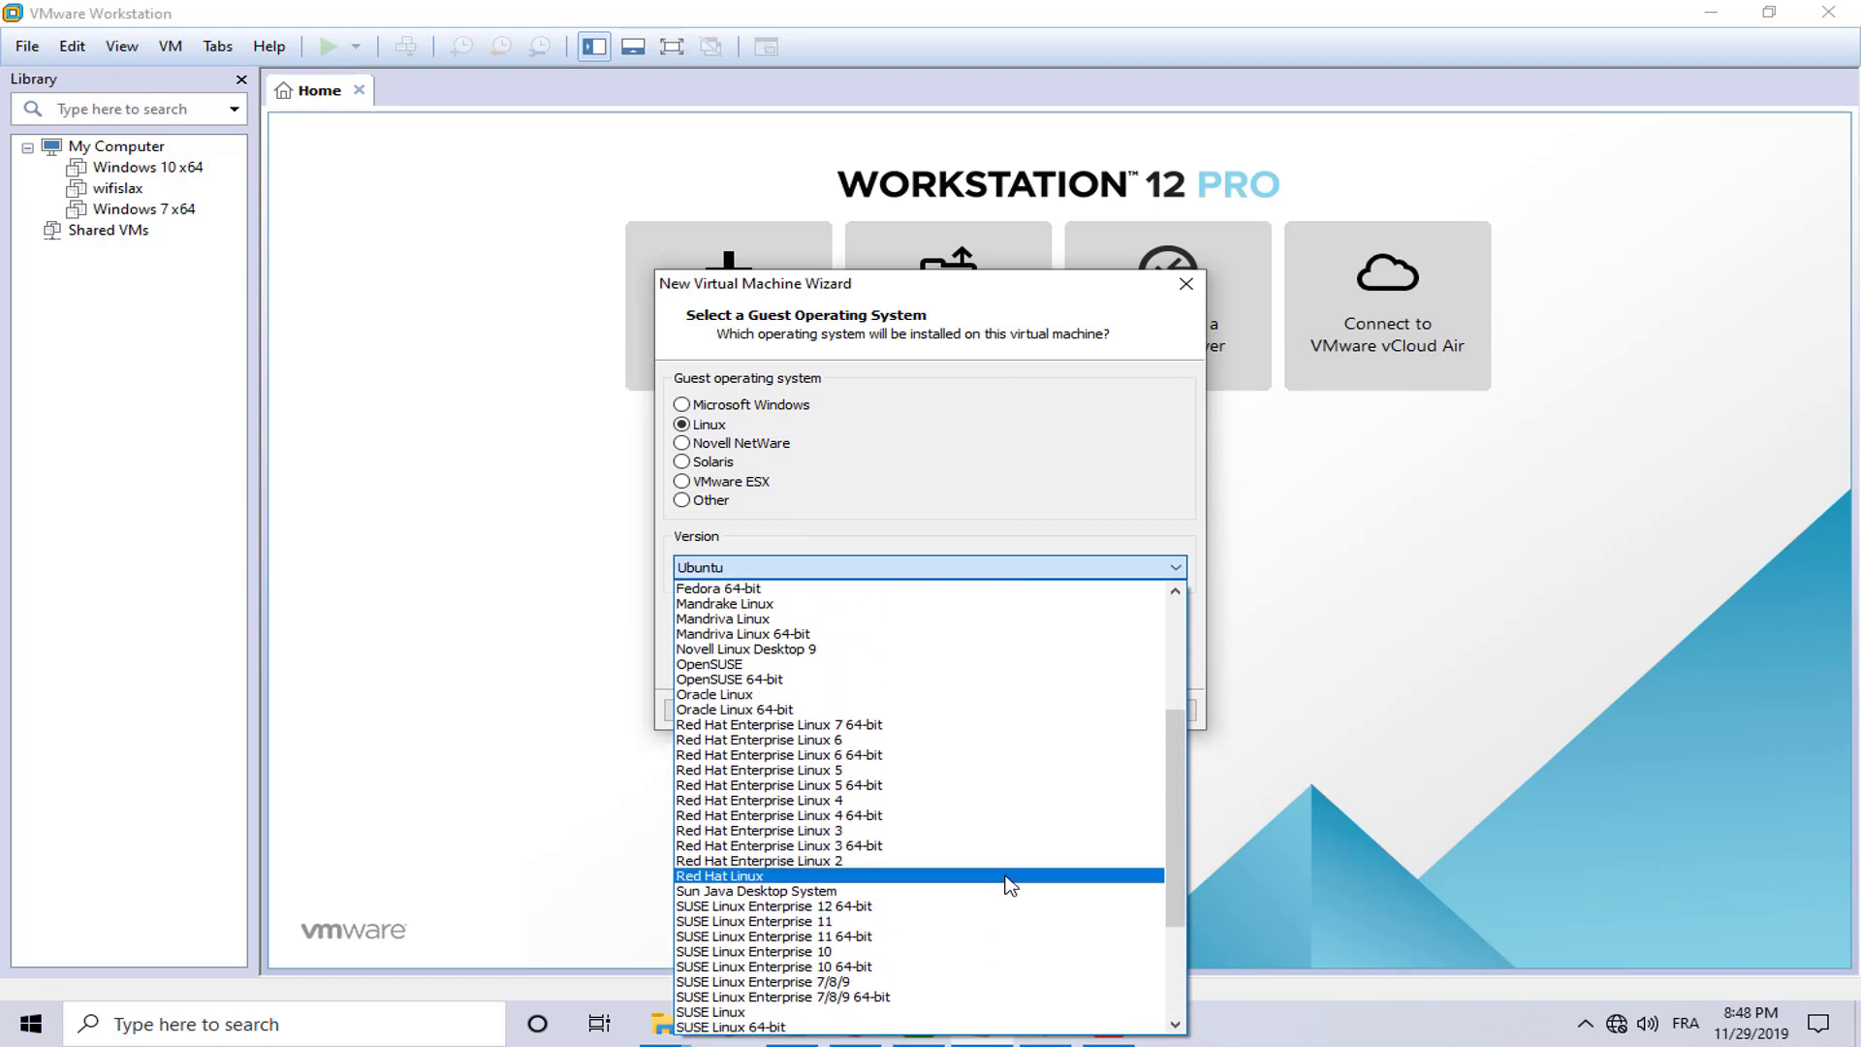
pyautogui.scroll(-4, 1010, 887)
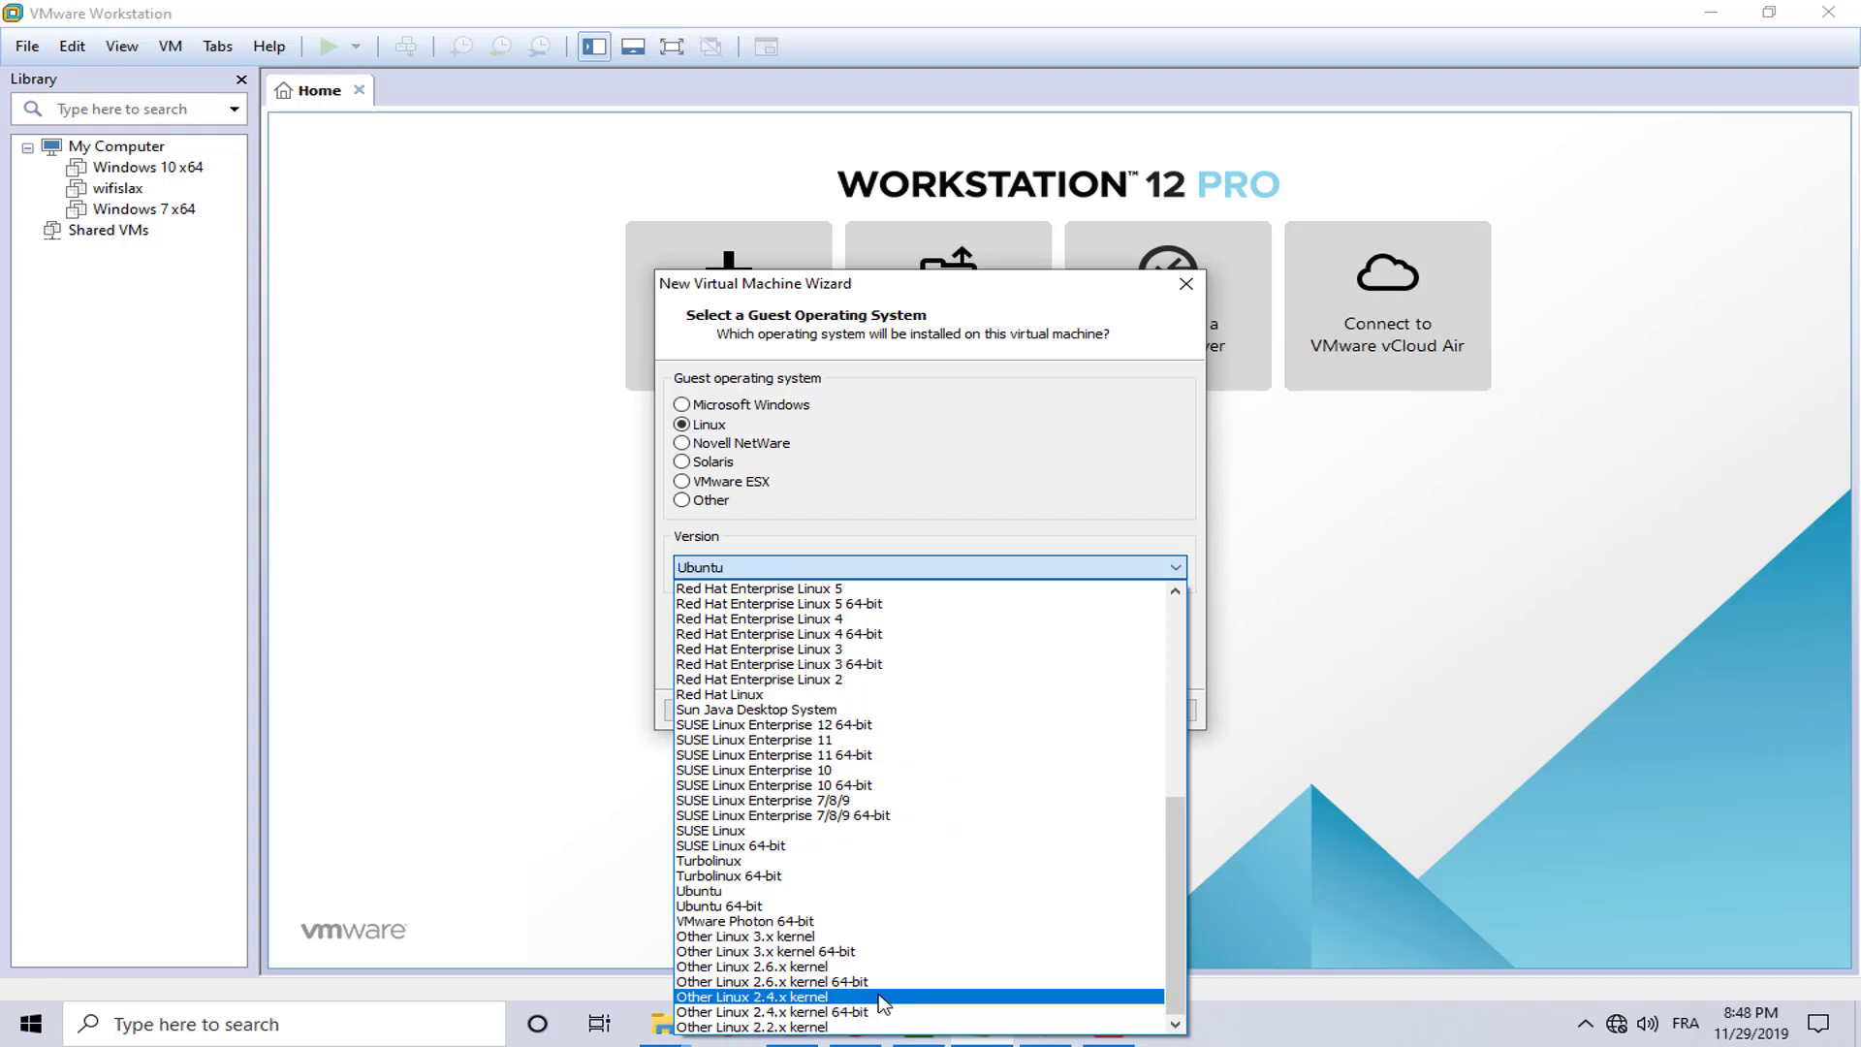
pyautogui.click(839, 952)
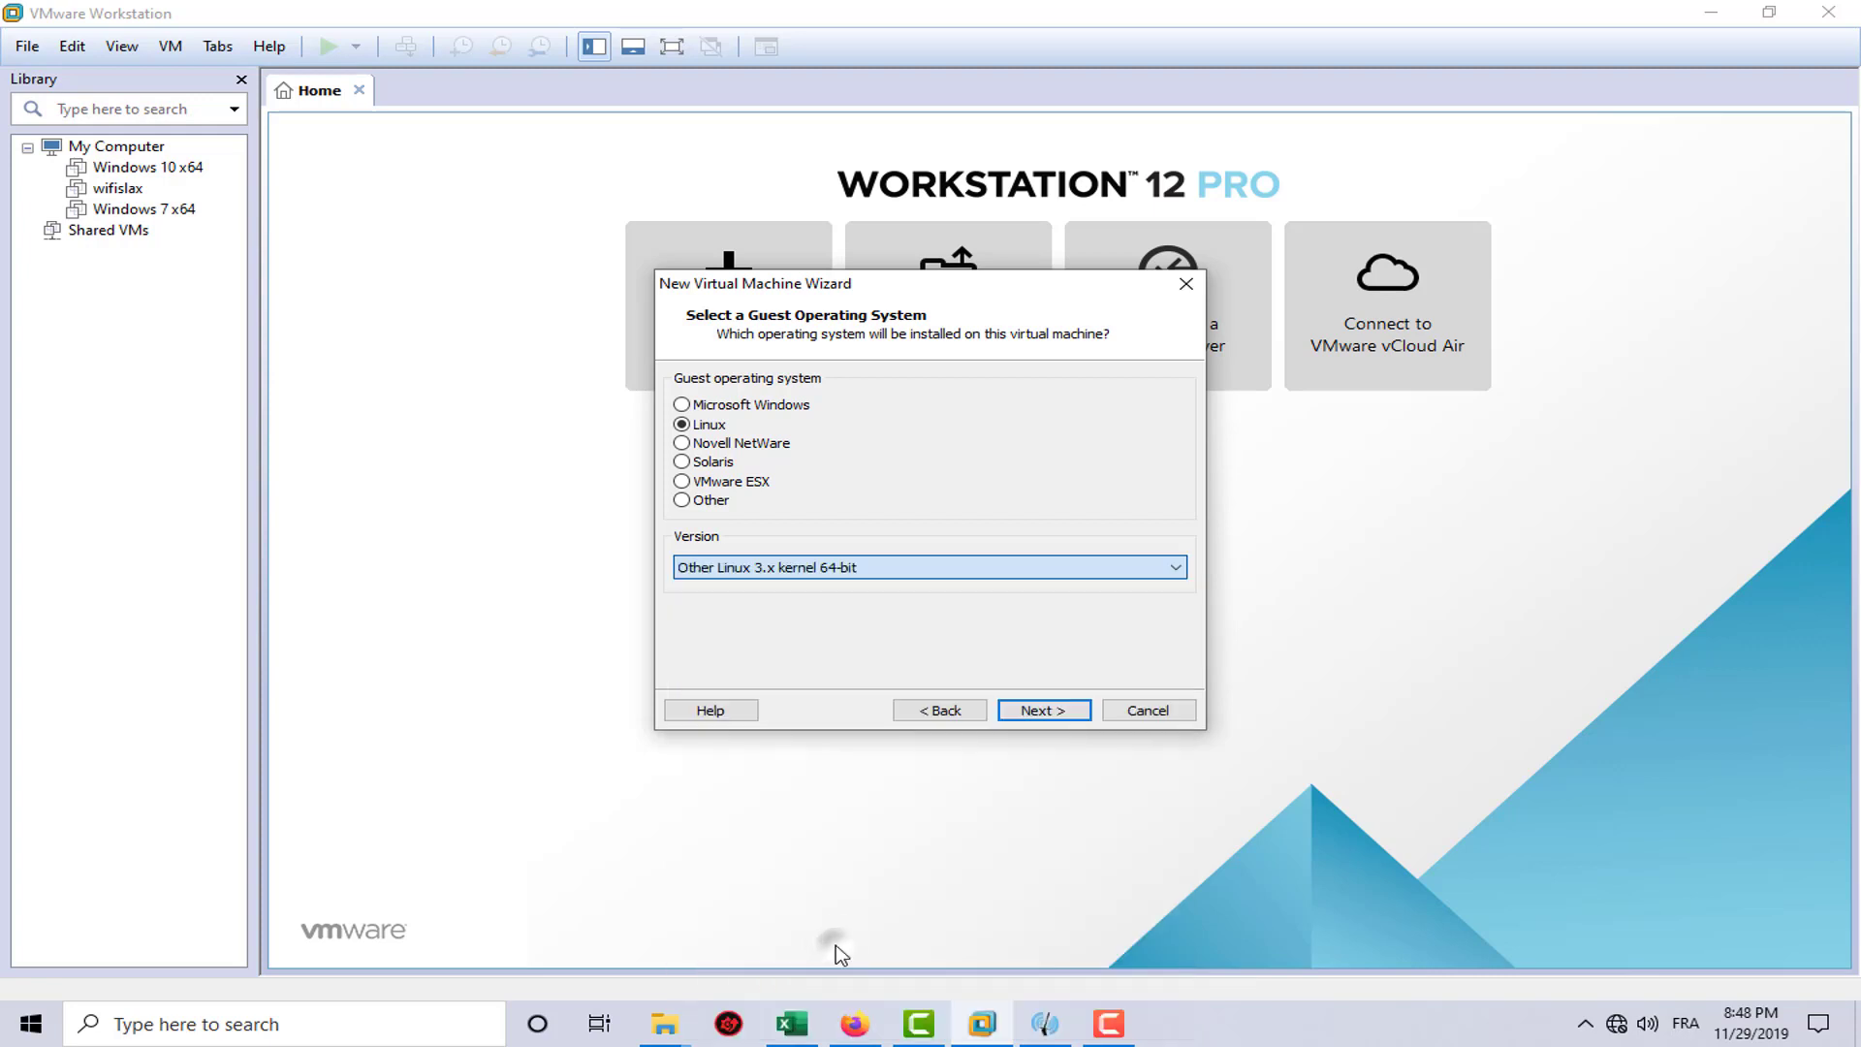
pyautogui.click(1037, 713)
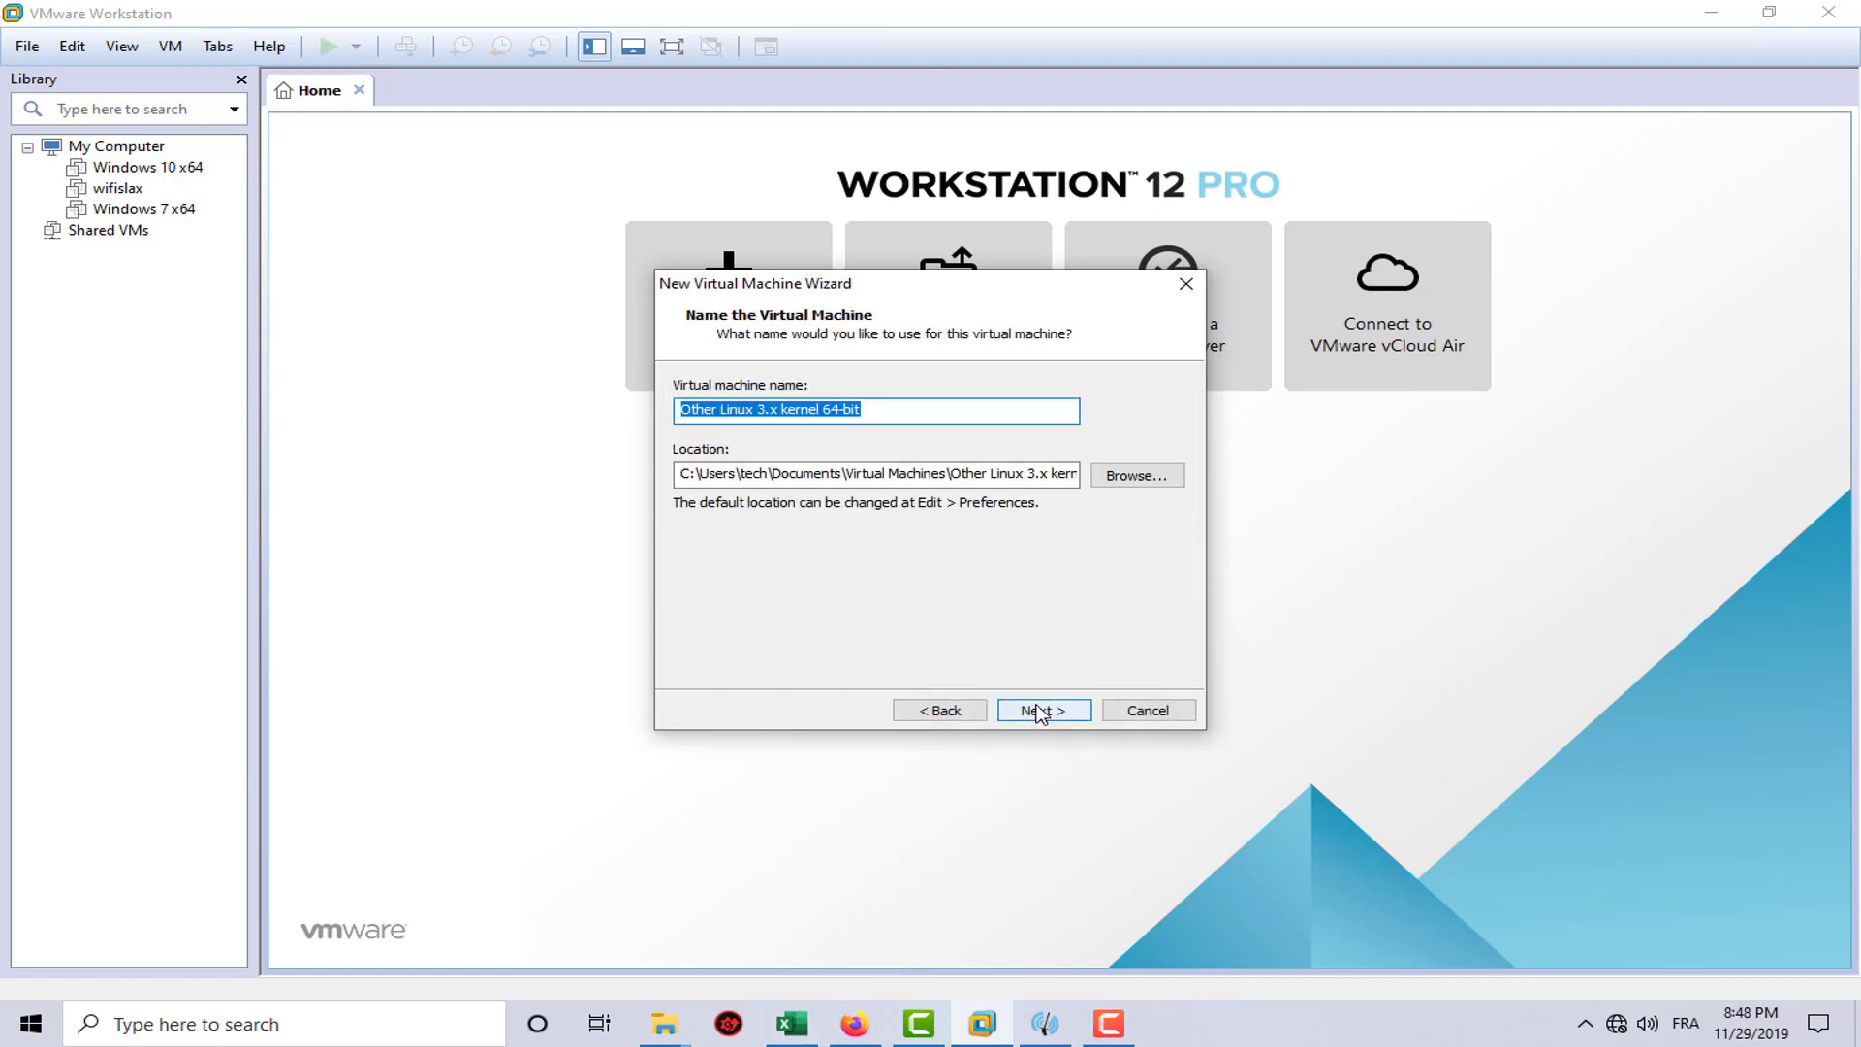
# Name the virtual machine kali and give it a 16 GB virtual disk stored as a single file.
pyautogui.write('kali')
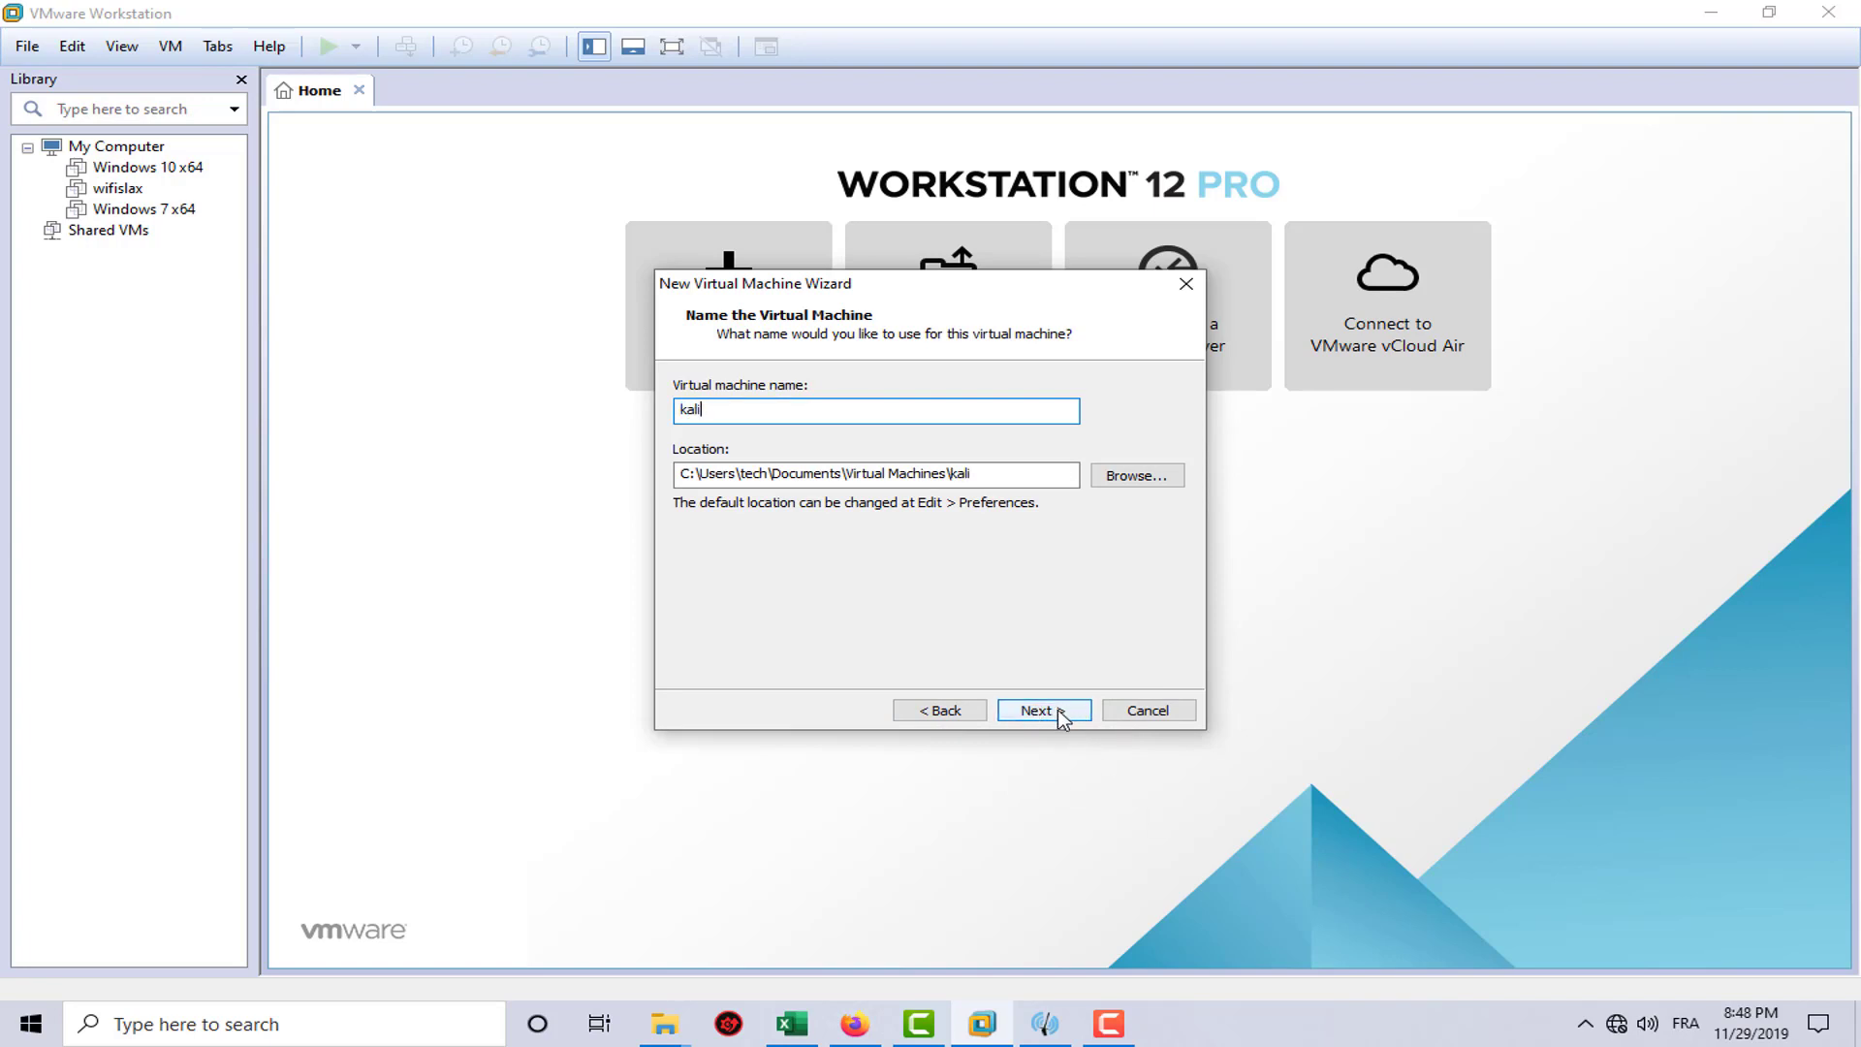
pyautogui.click(1045, 711)
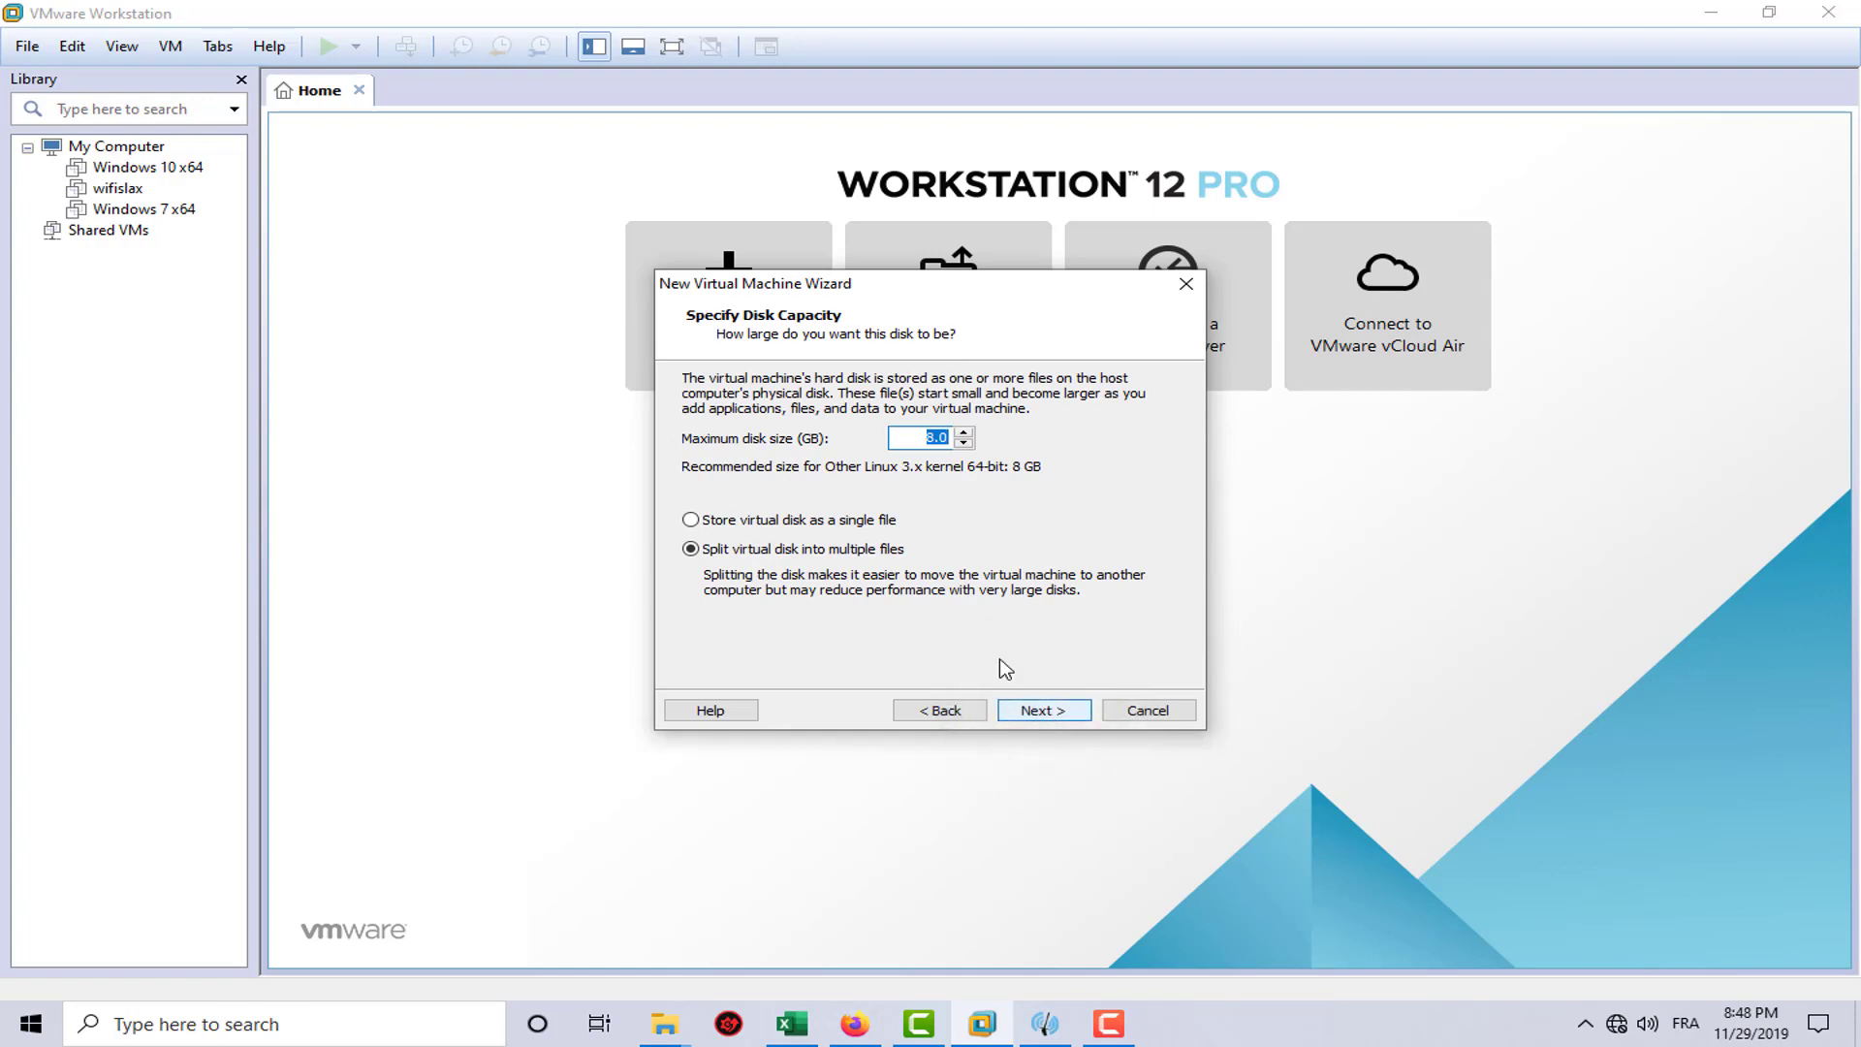
pyautogui.click(713, 520)
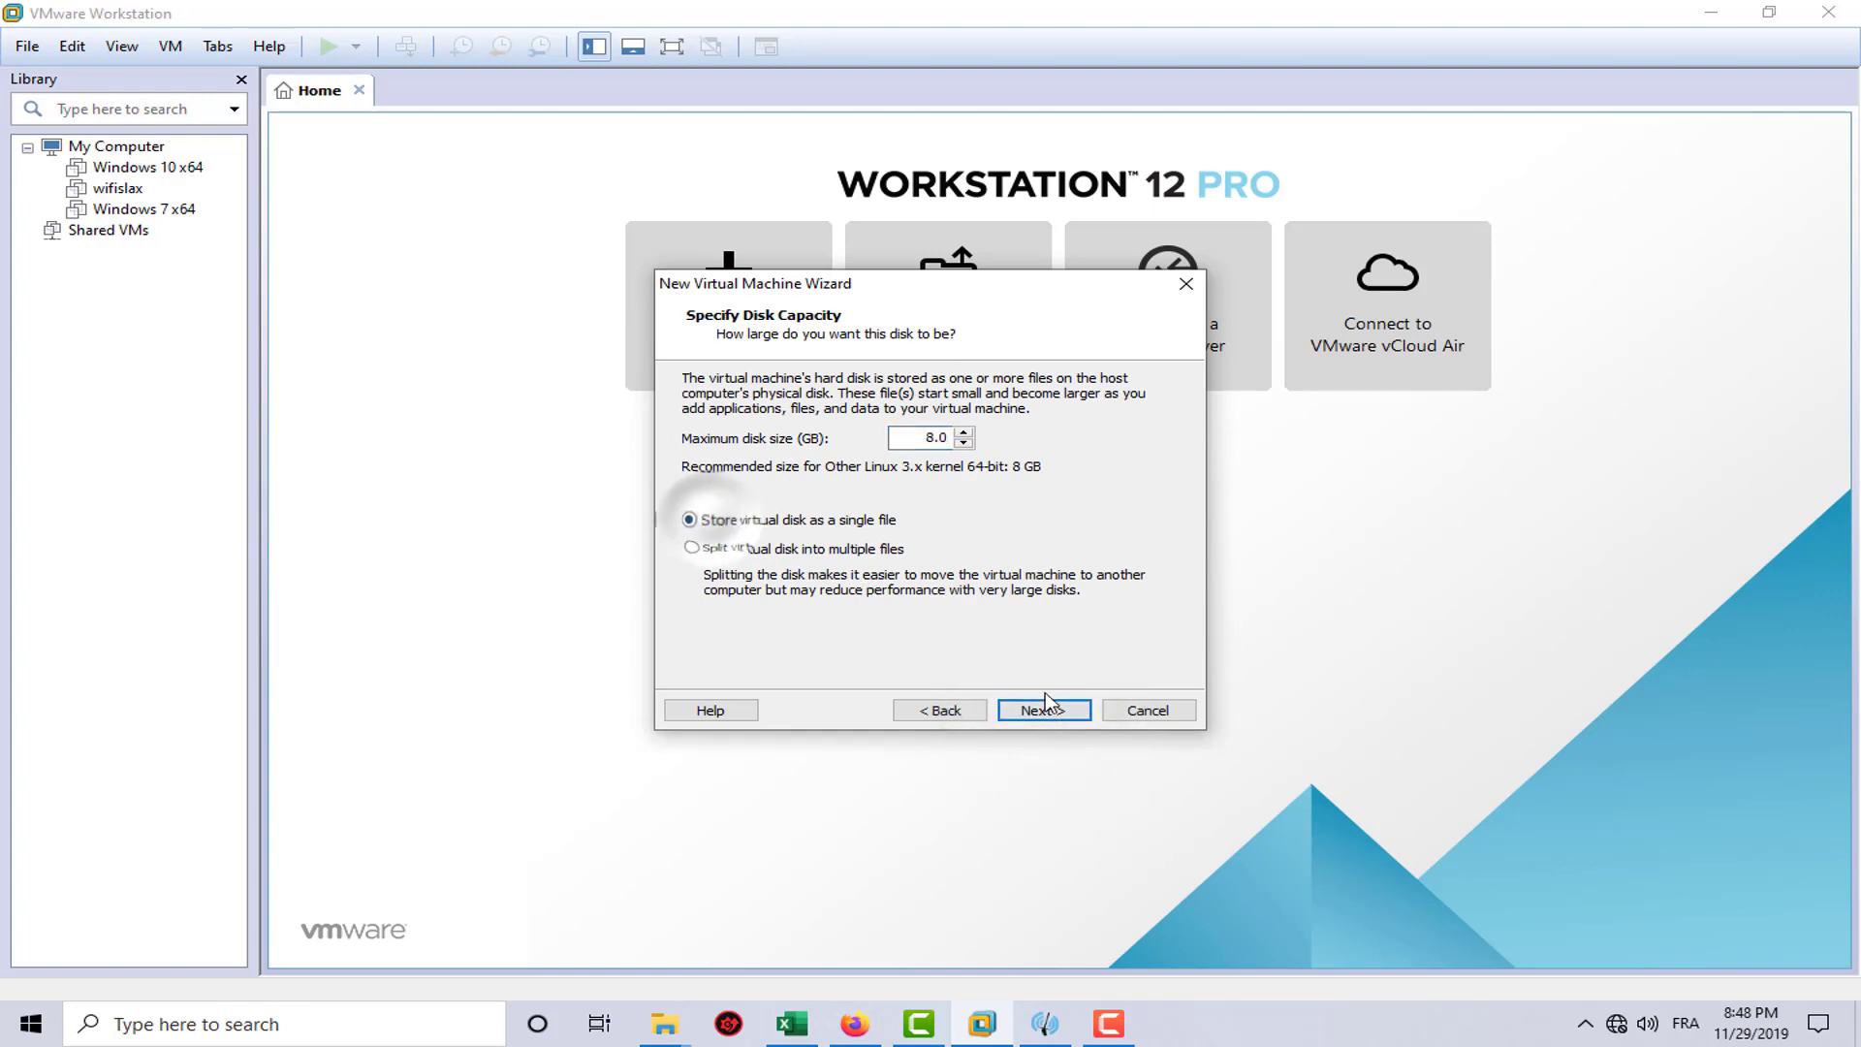
pyautogui.click(1045, 712)
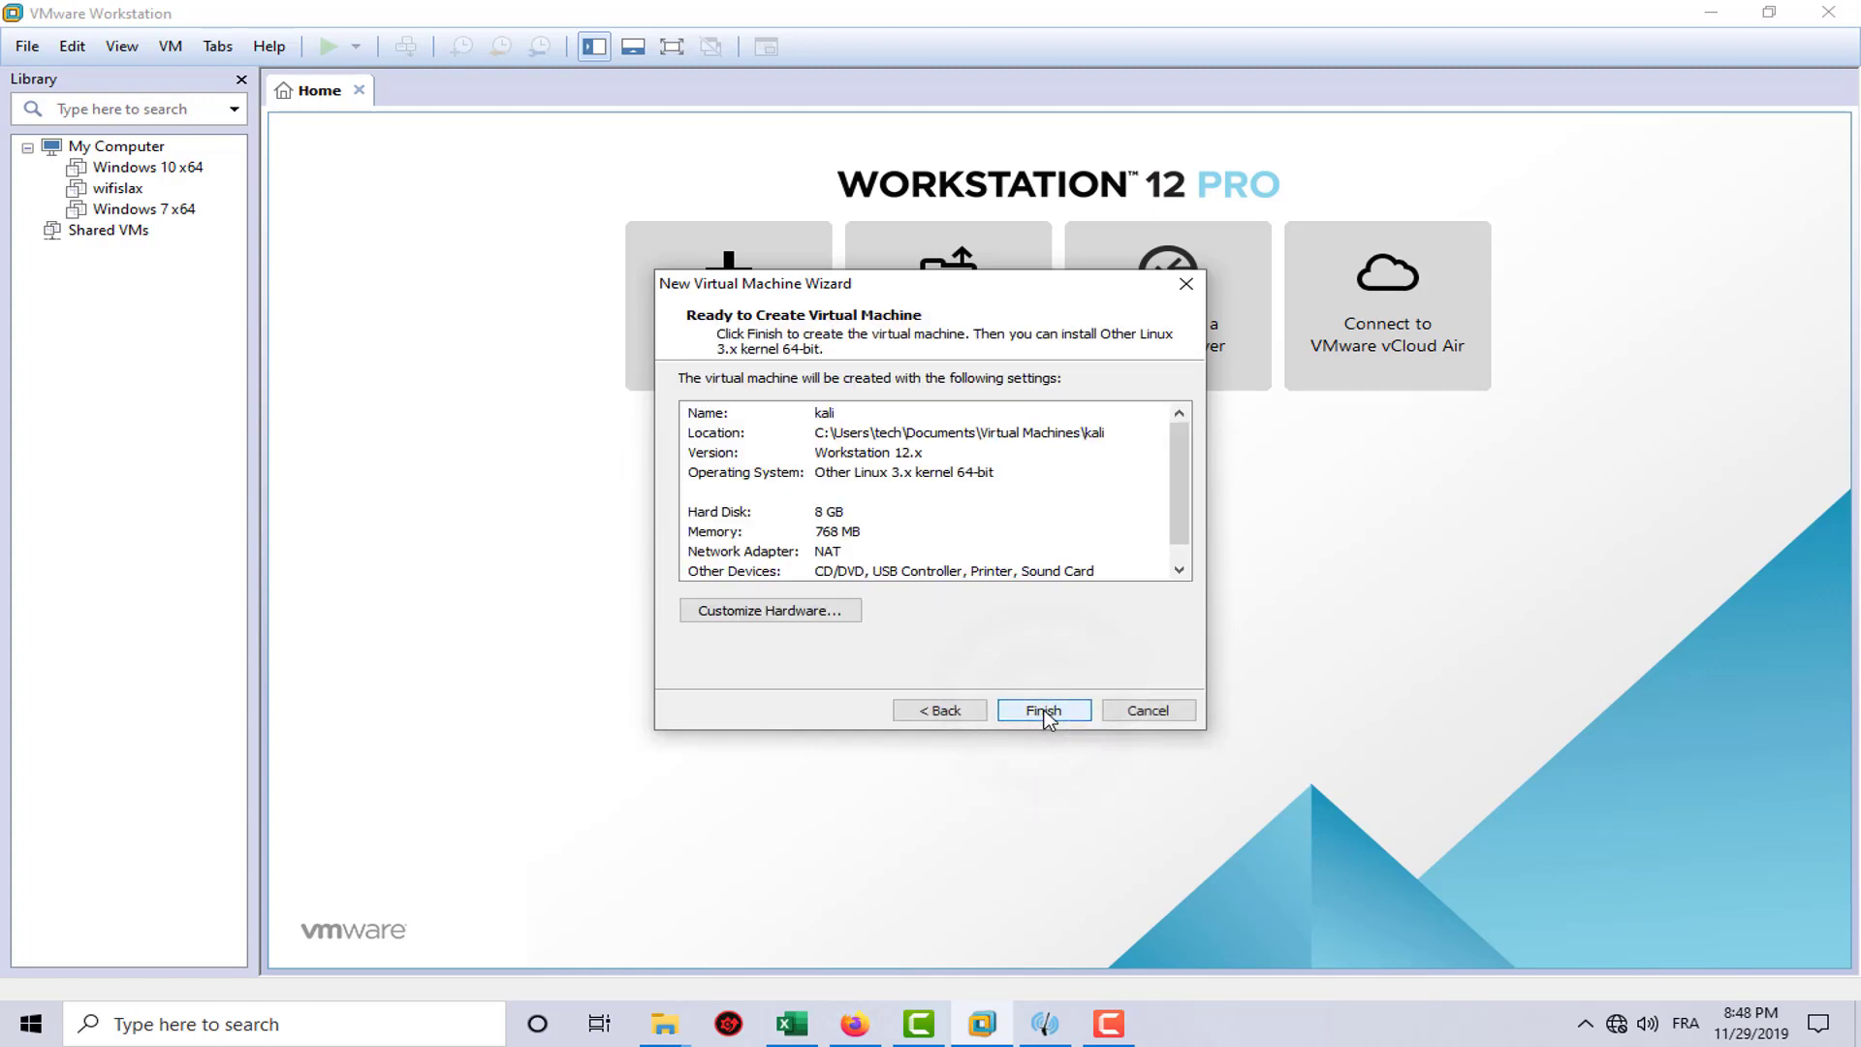
pyautogui.click(940, 711)
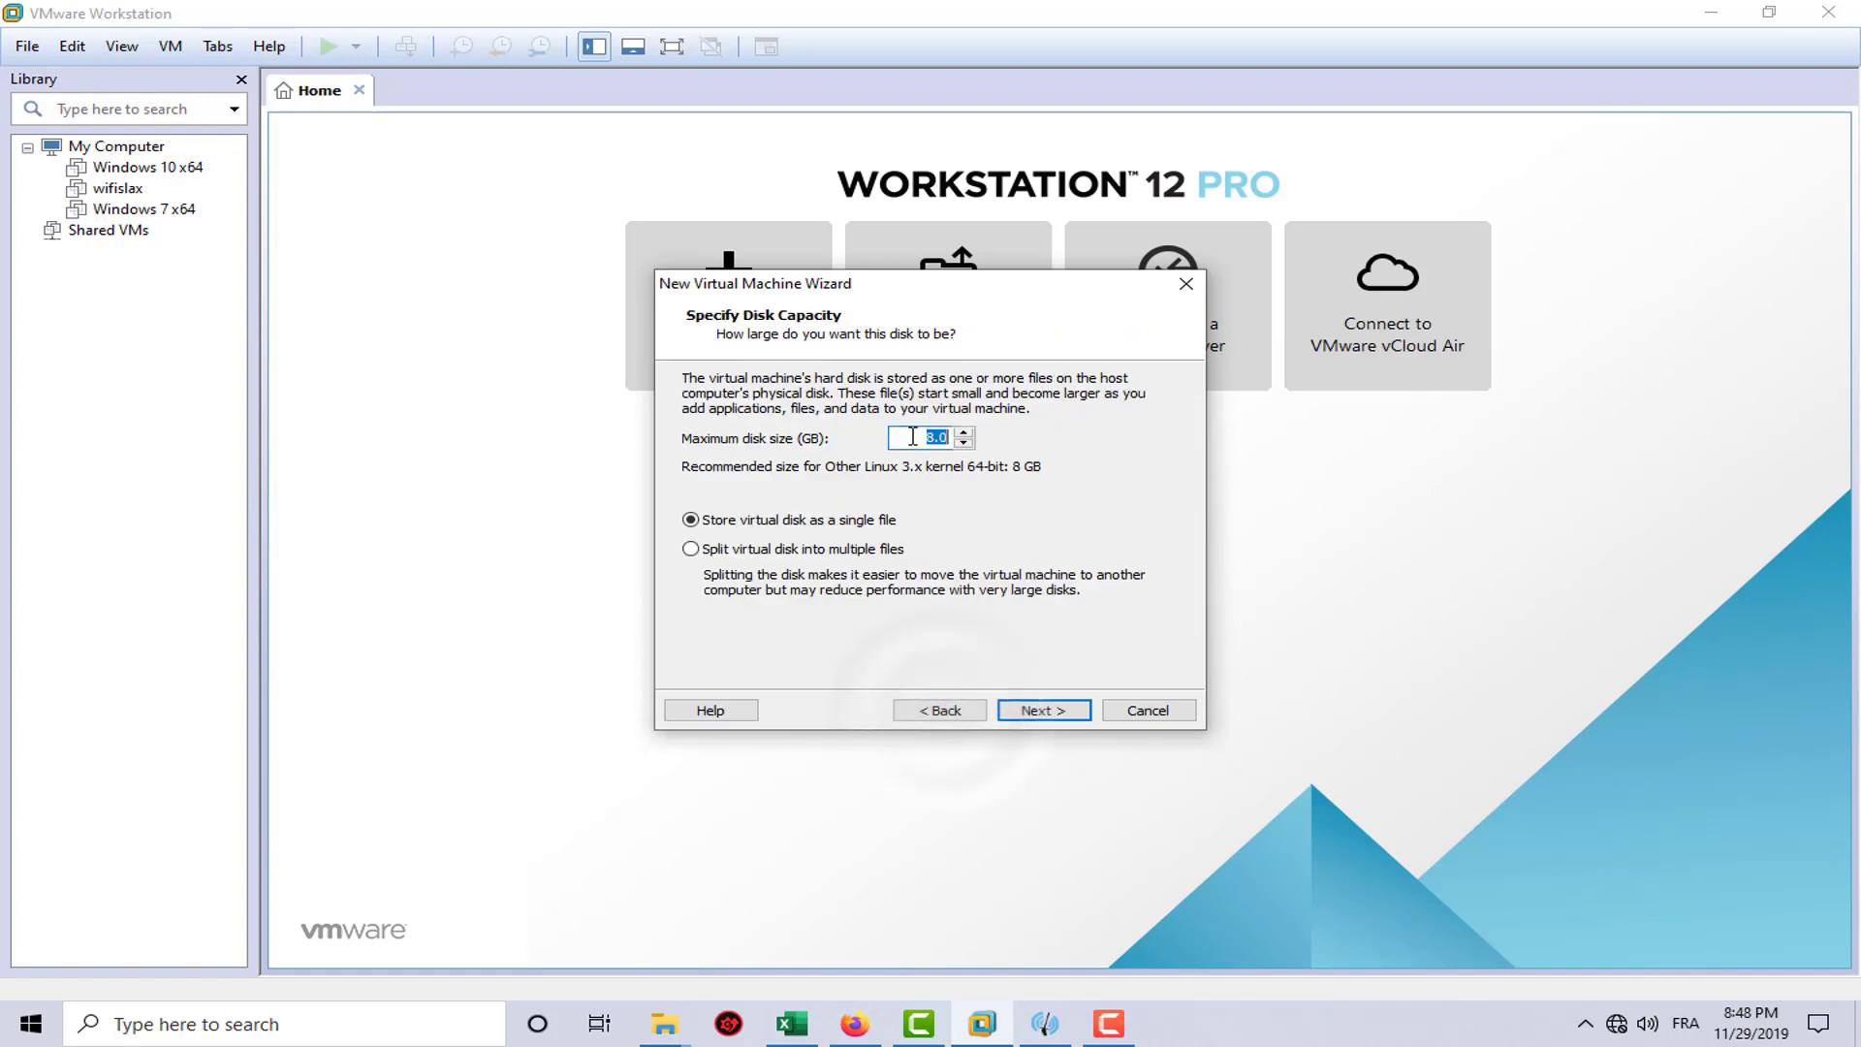
pyautogui.write('16')
pyautogui.click(1045, 709)
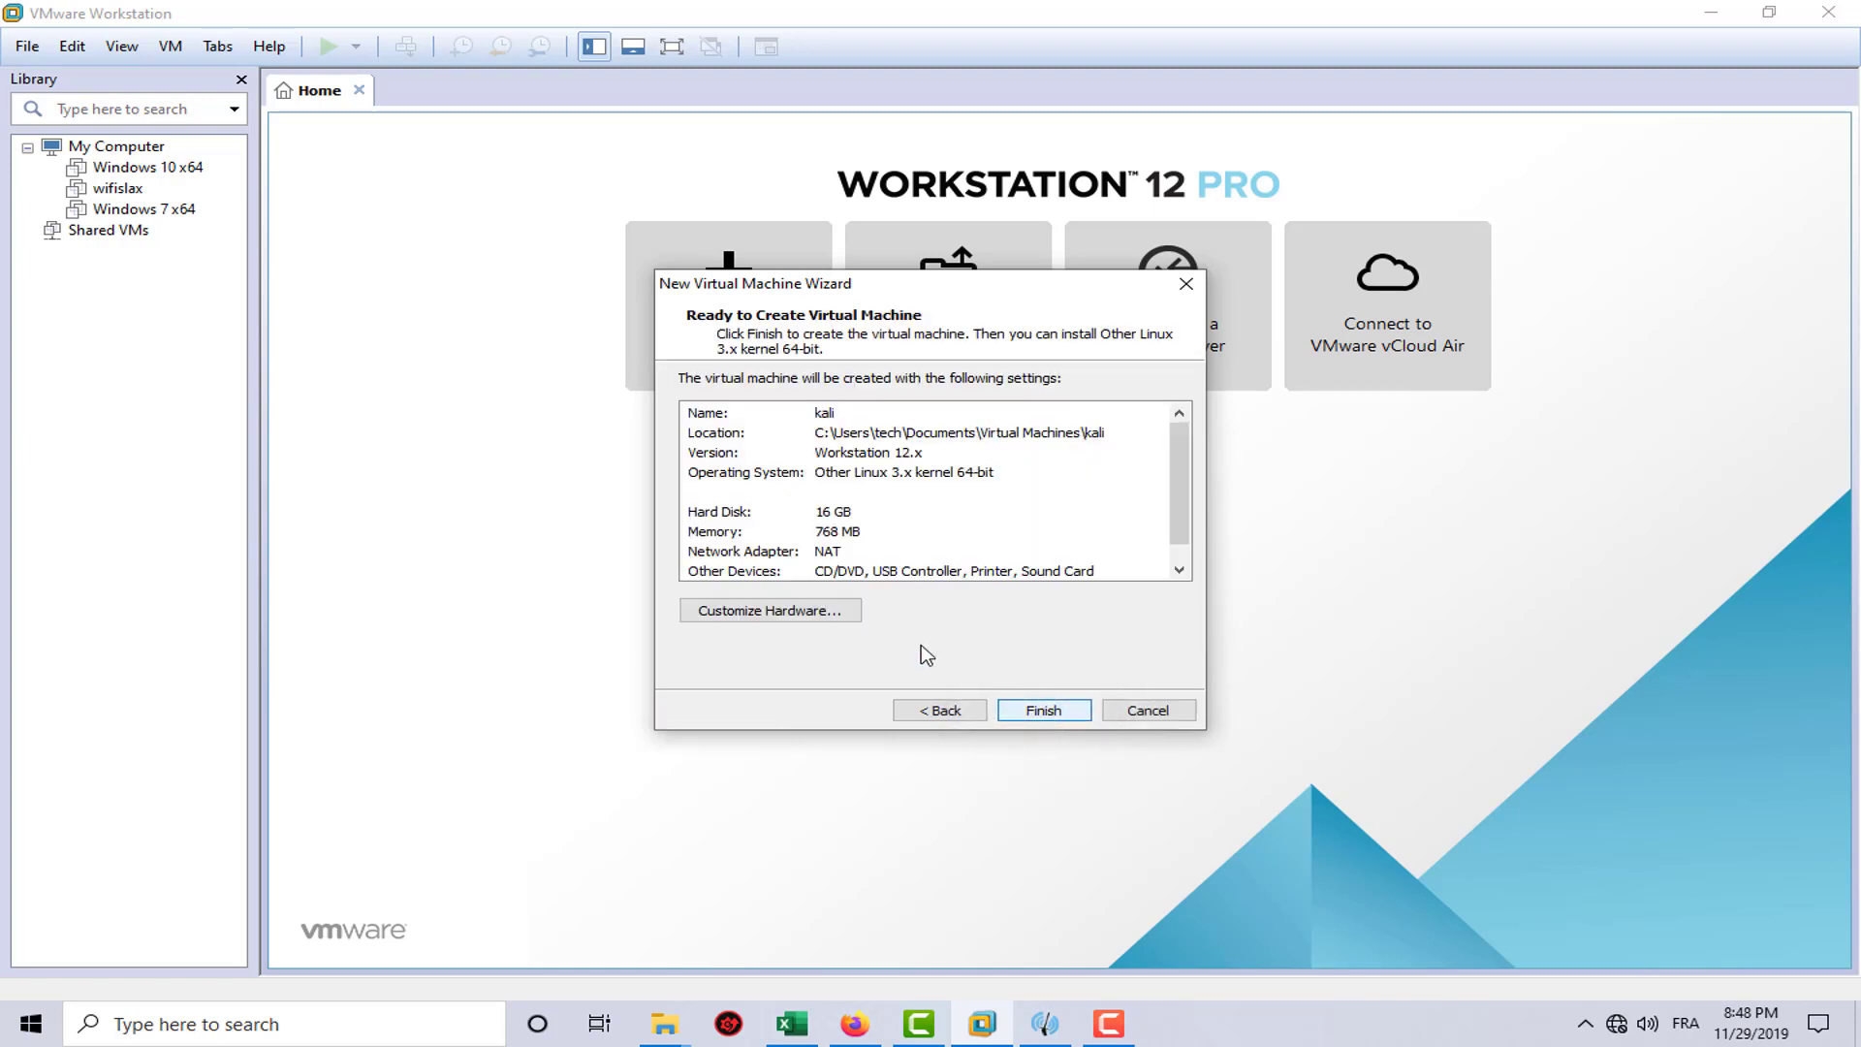
# Customize the hardware with 1664 MB of memory and 2 cores per processor.
pyautogui.click(832, 618)
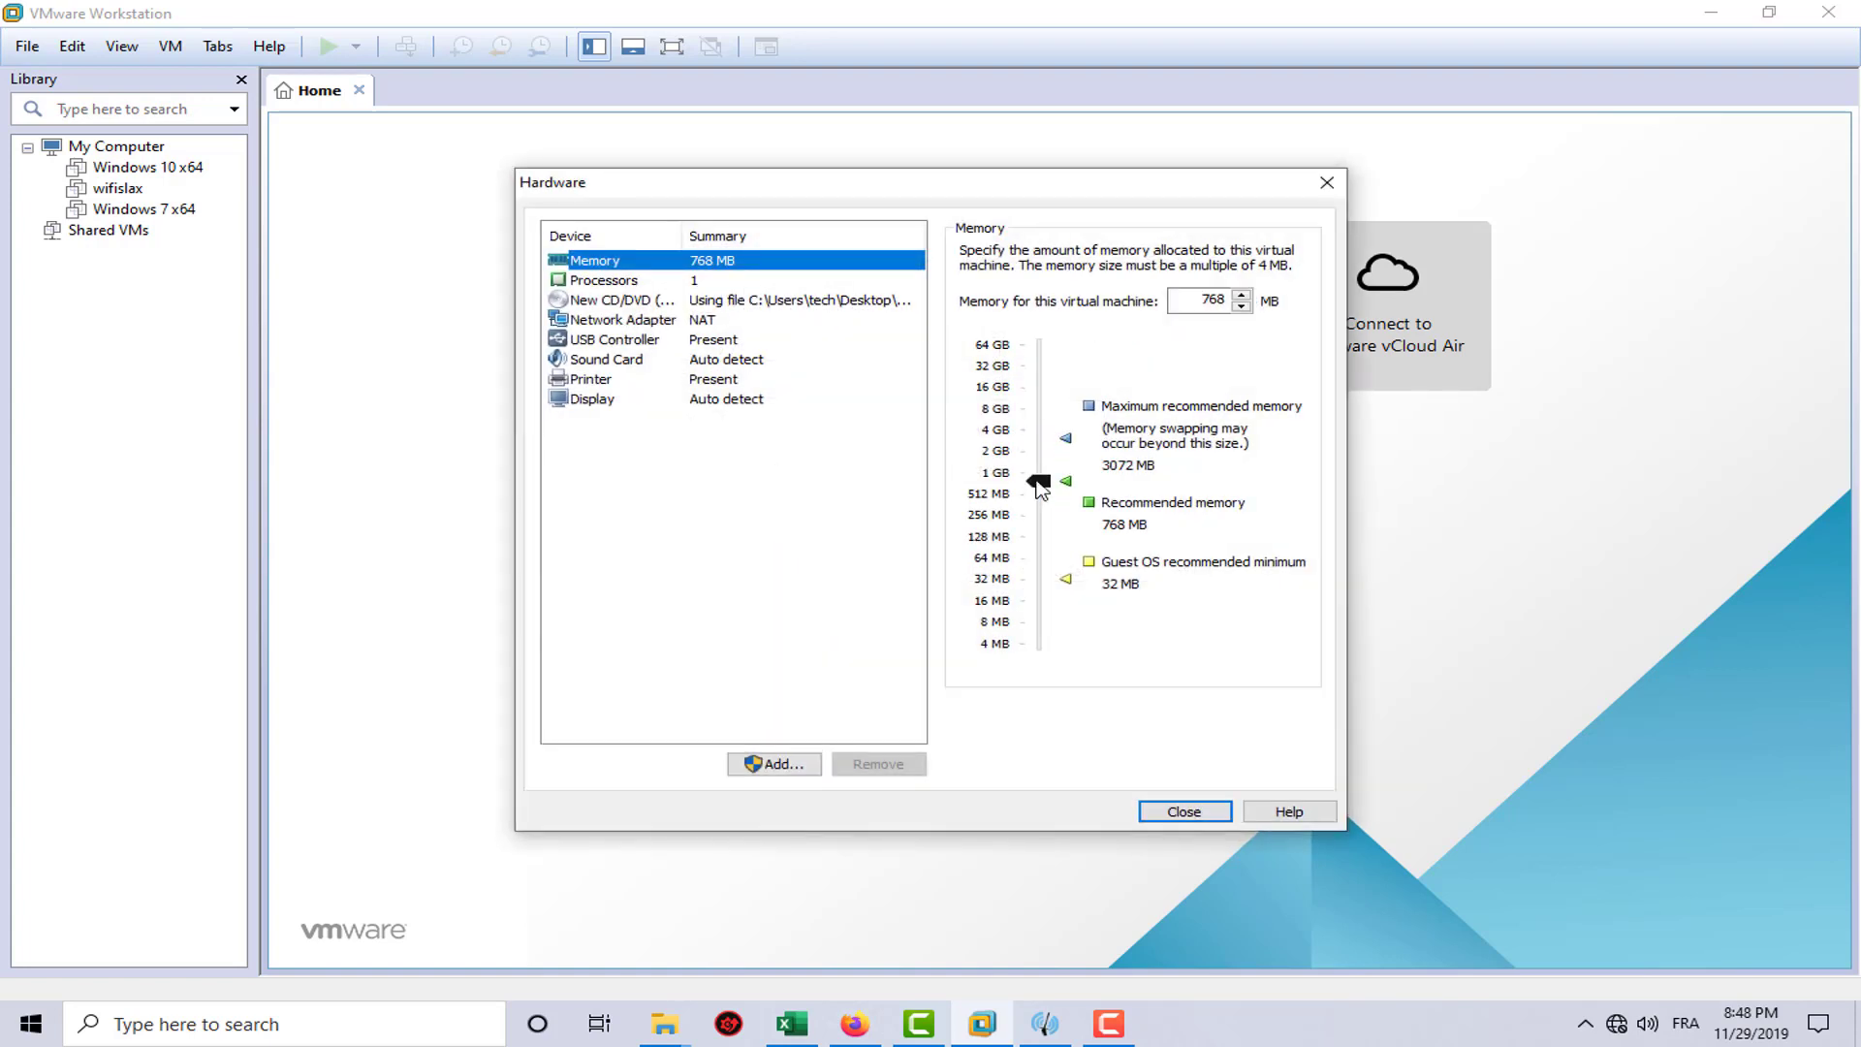
pyautogui.moveTo(1040, 487); pyautogui.dragTo(1041, 459)
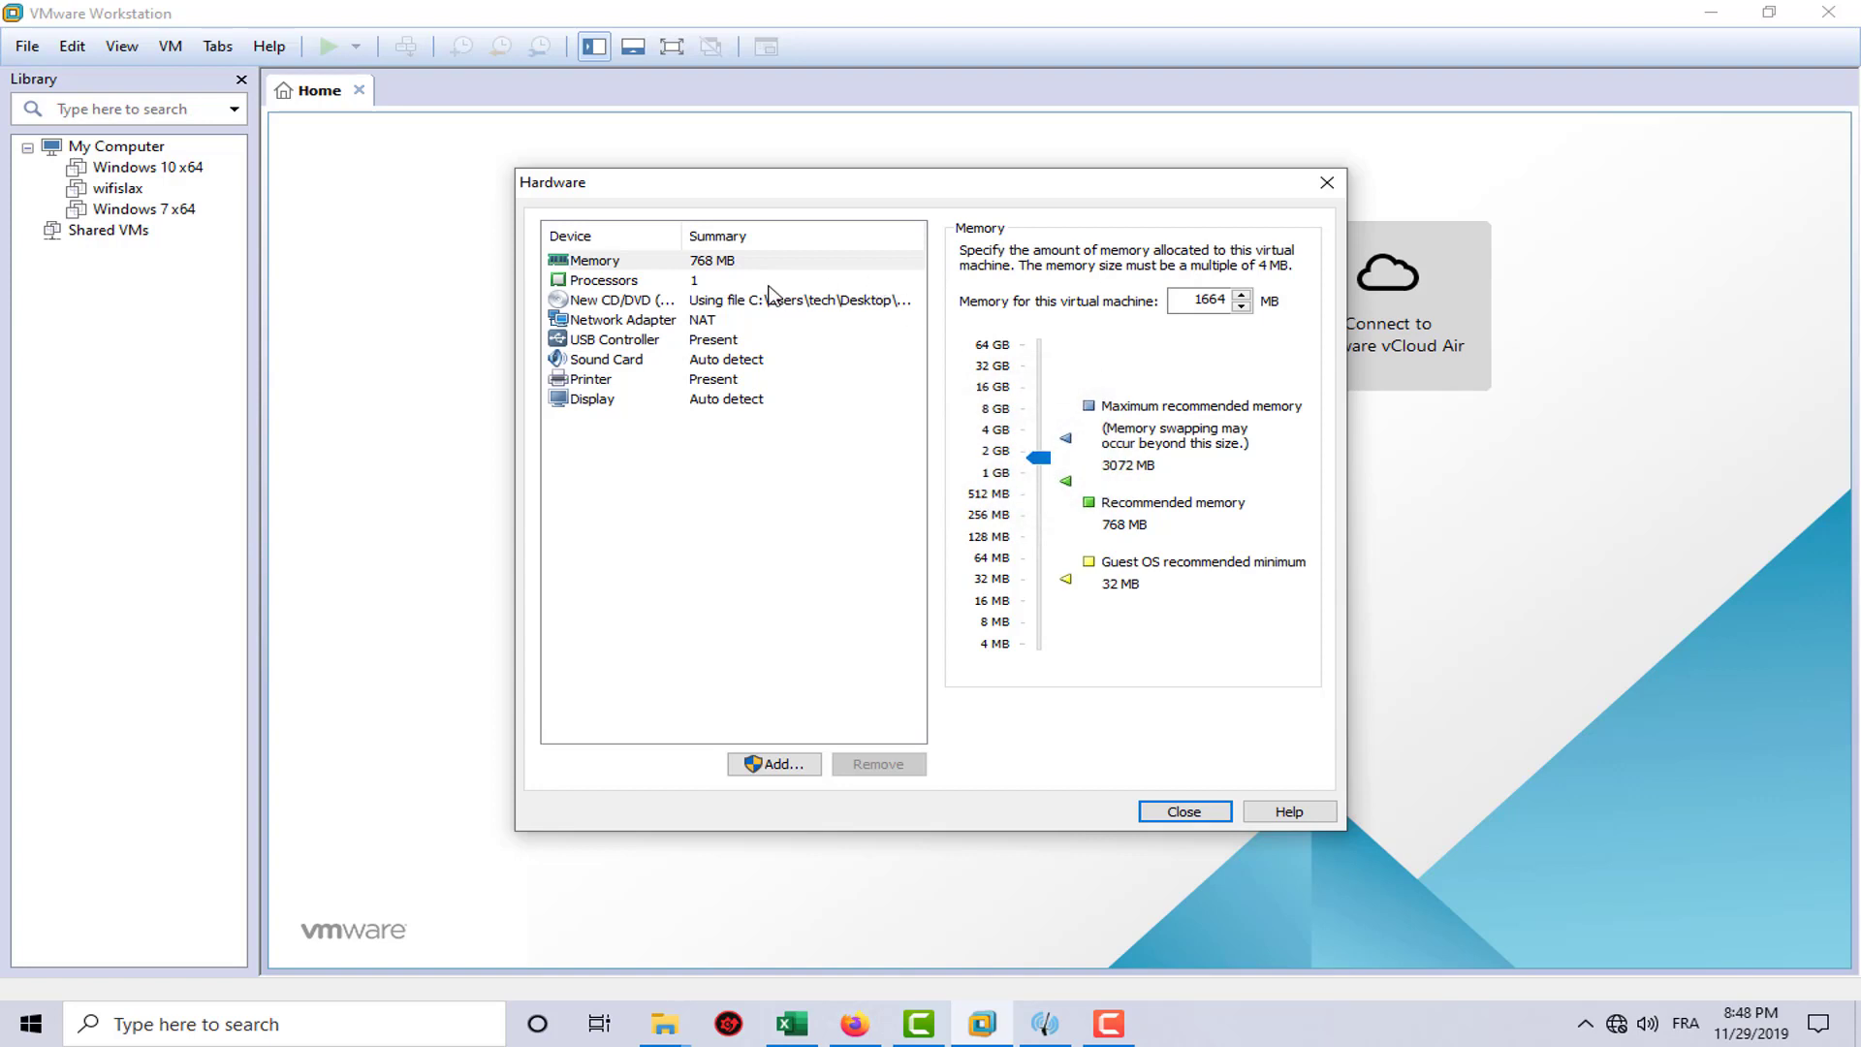
pyautogui.click(700, 283)
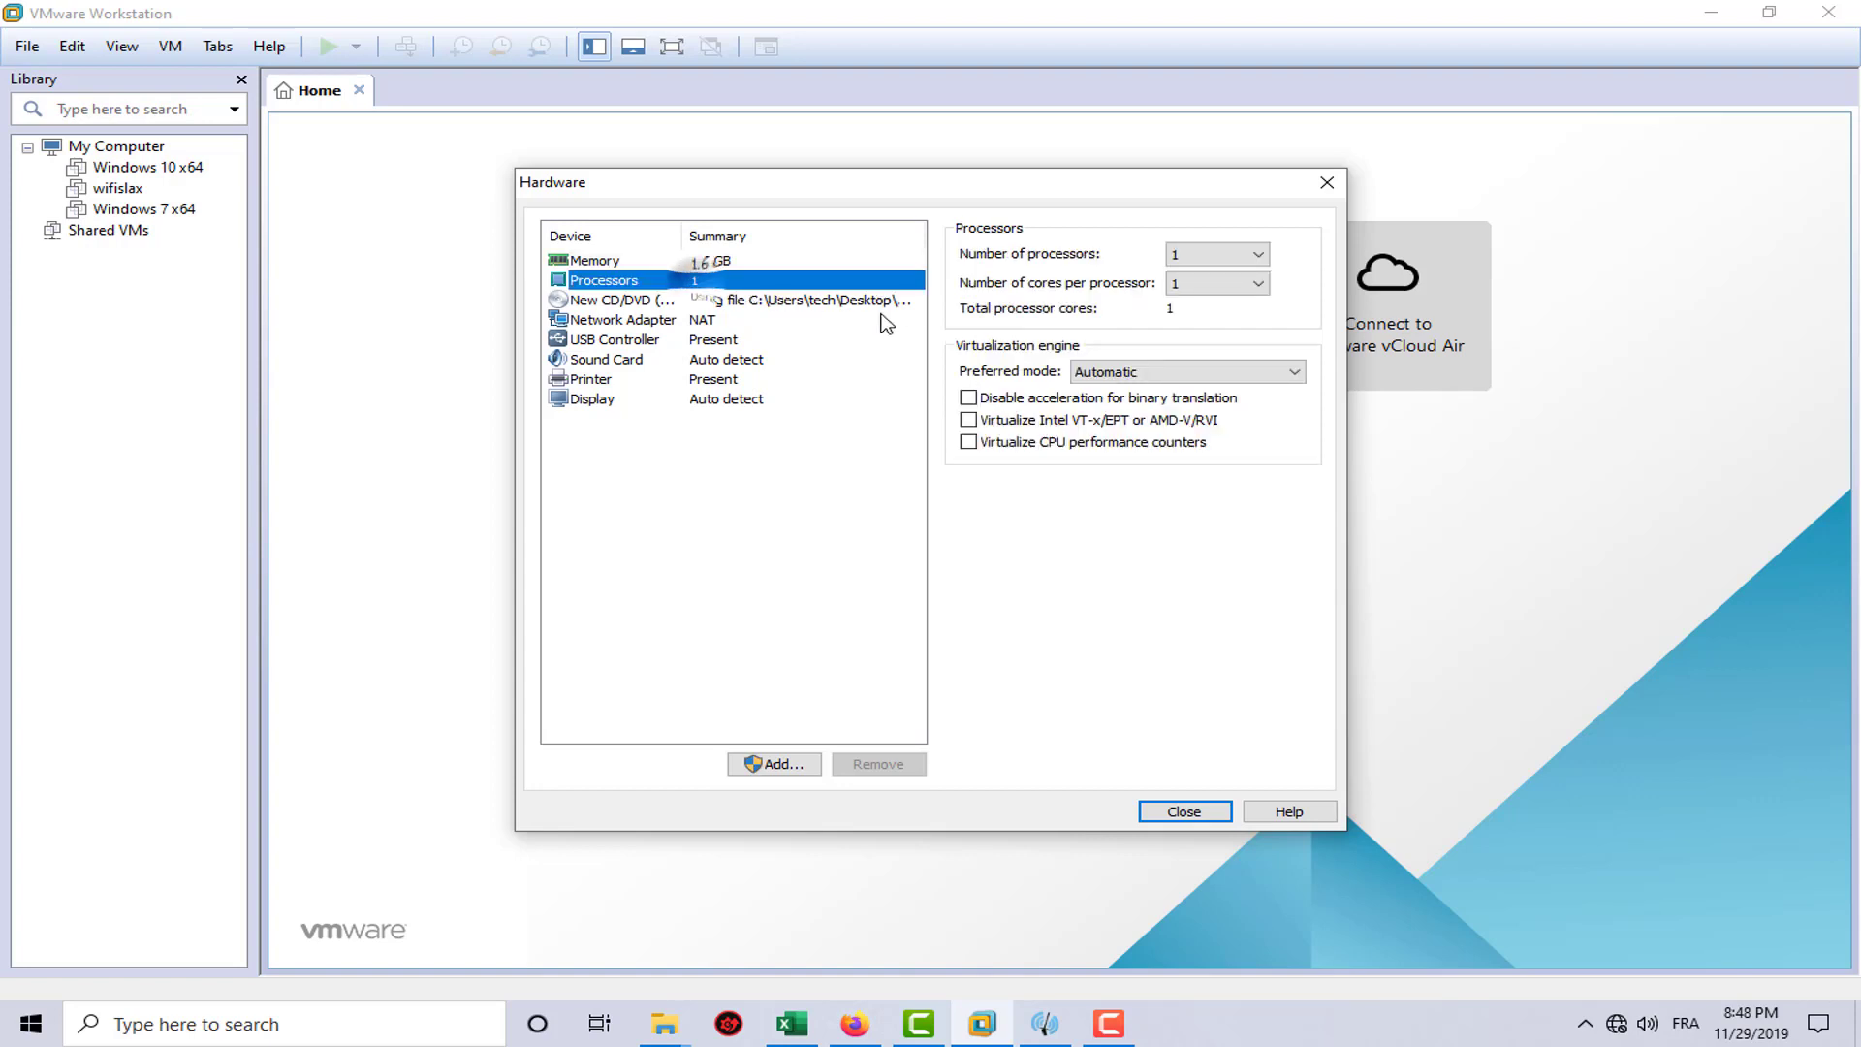
pyautogui.click(1234, 285)
pyautogui.click(1216, 314)
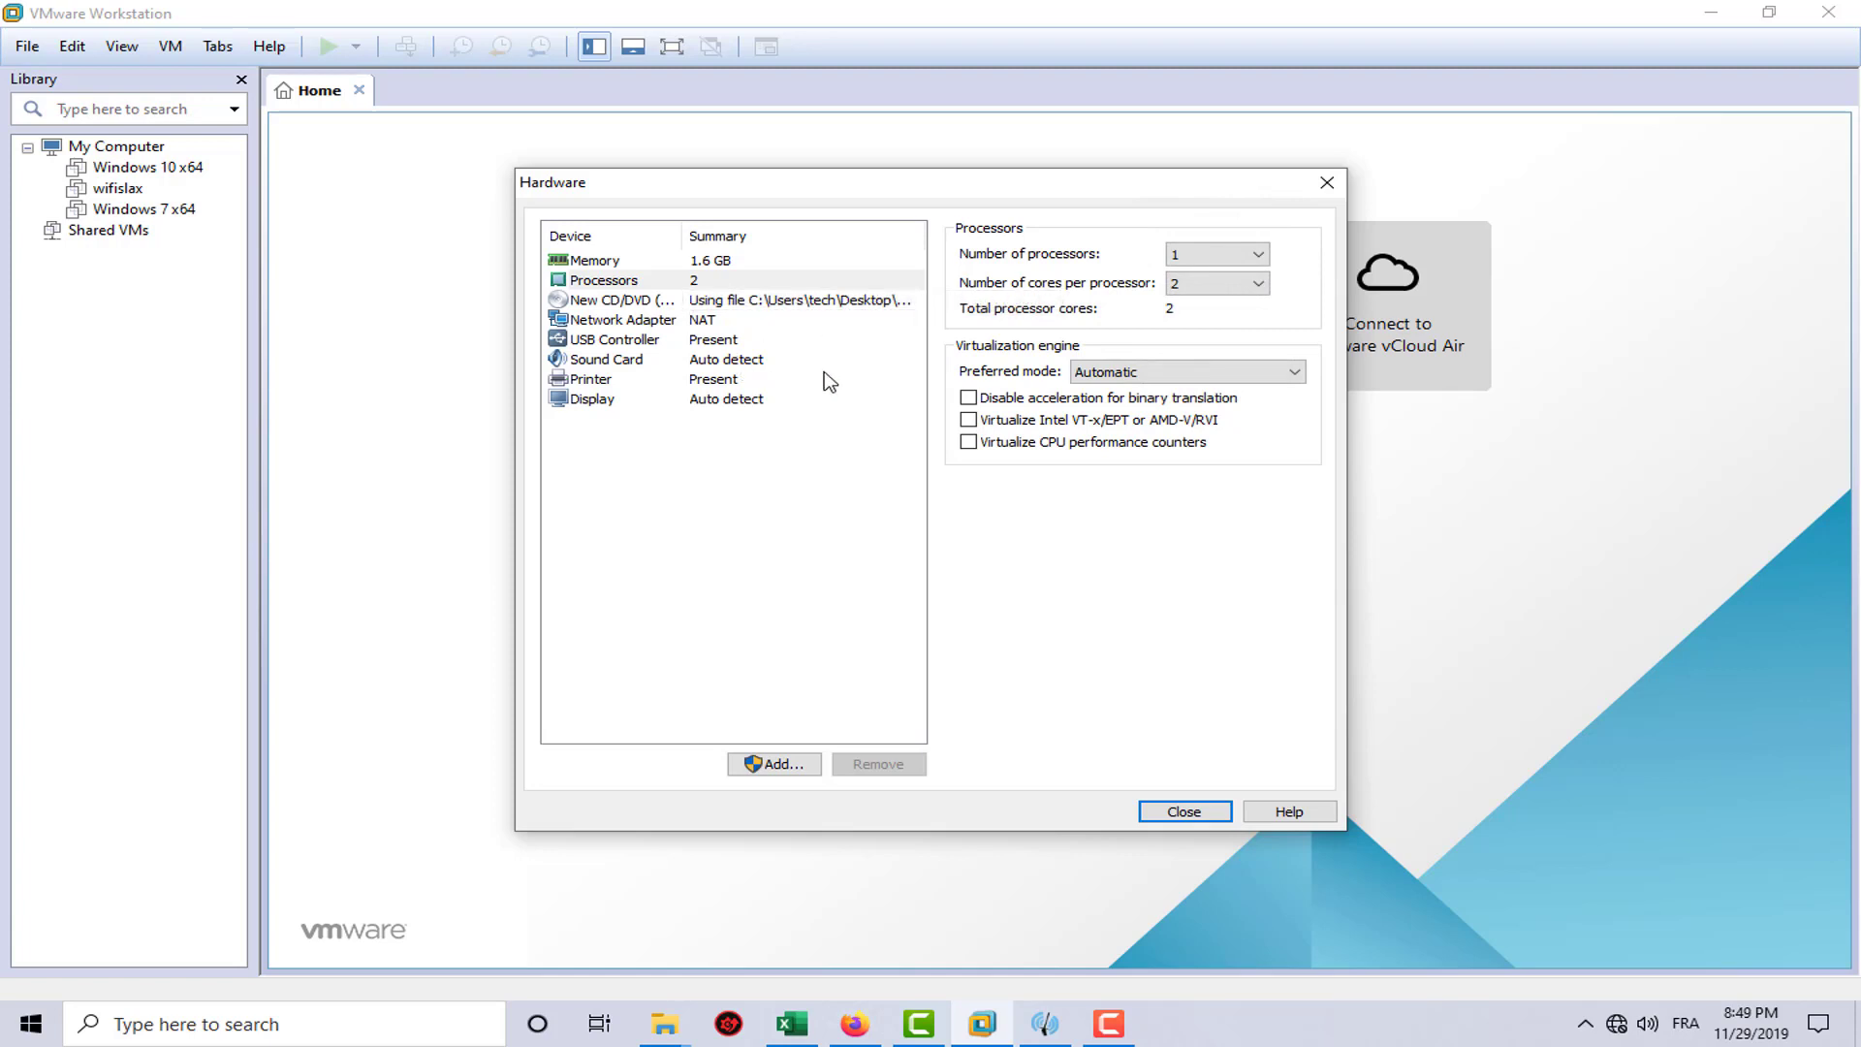
# Enable Accelerate 3D graphics for the display and finish creating the virtual machine.
pyautogui.click(707, 405)
pyautogui.click(968, 253)
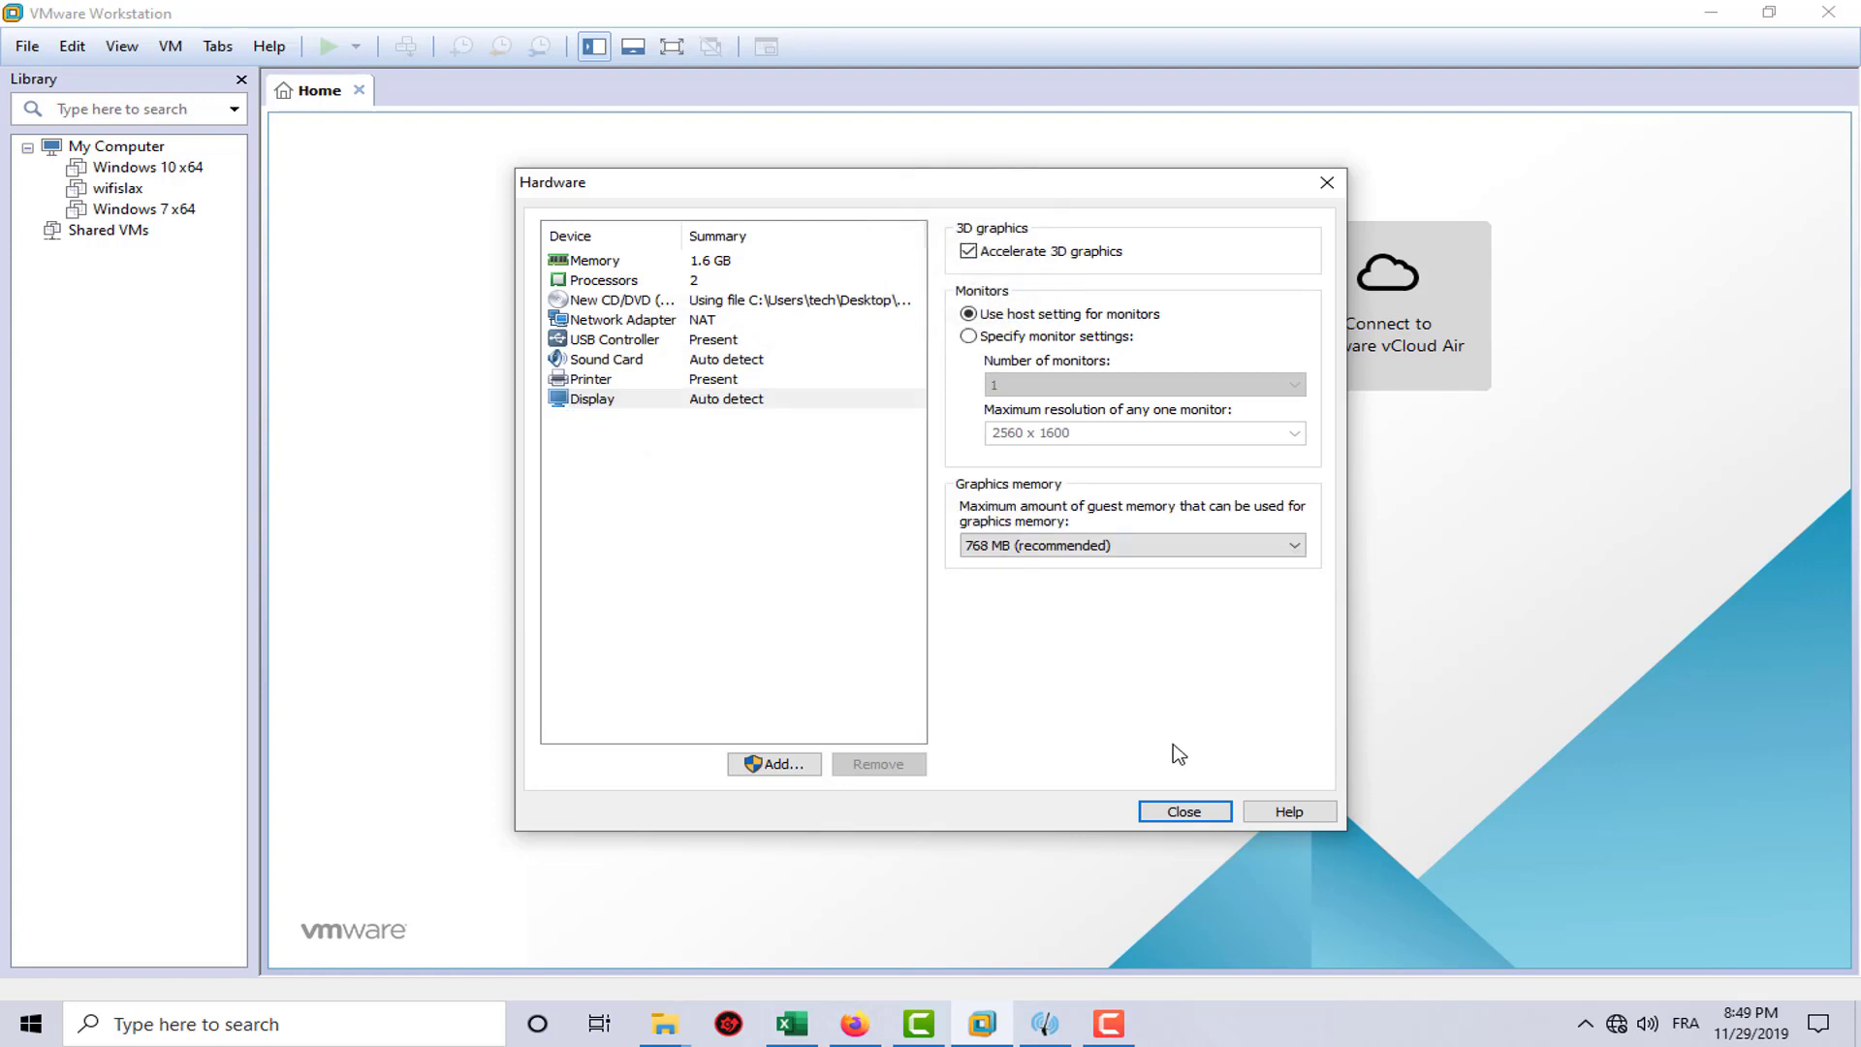
pyautogui.click(1181, 811)
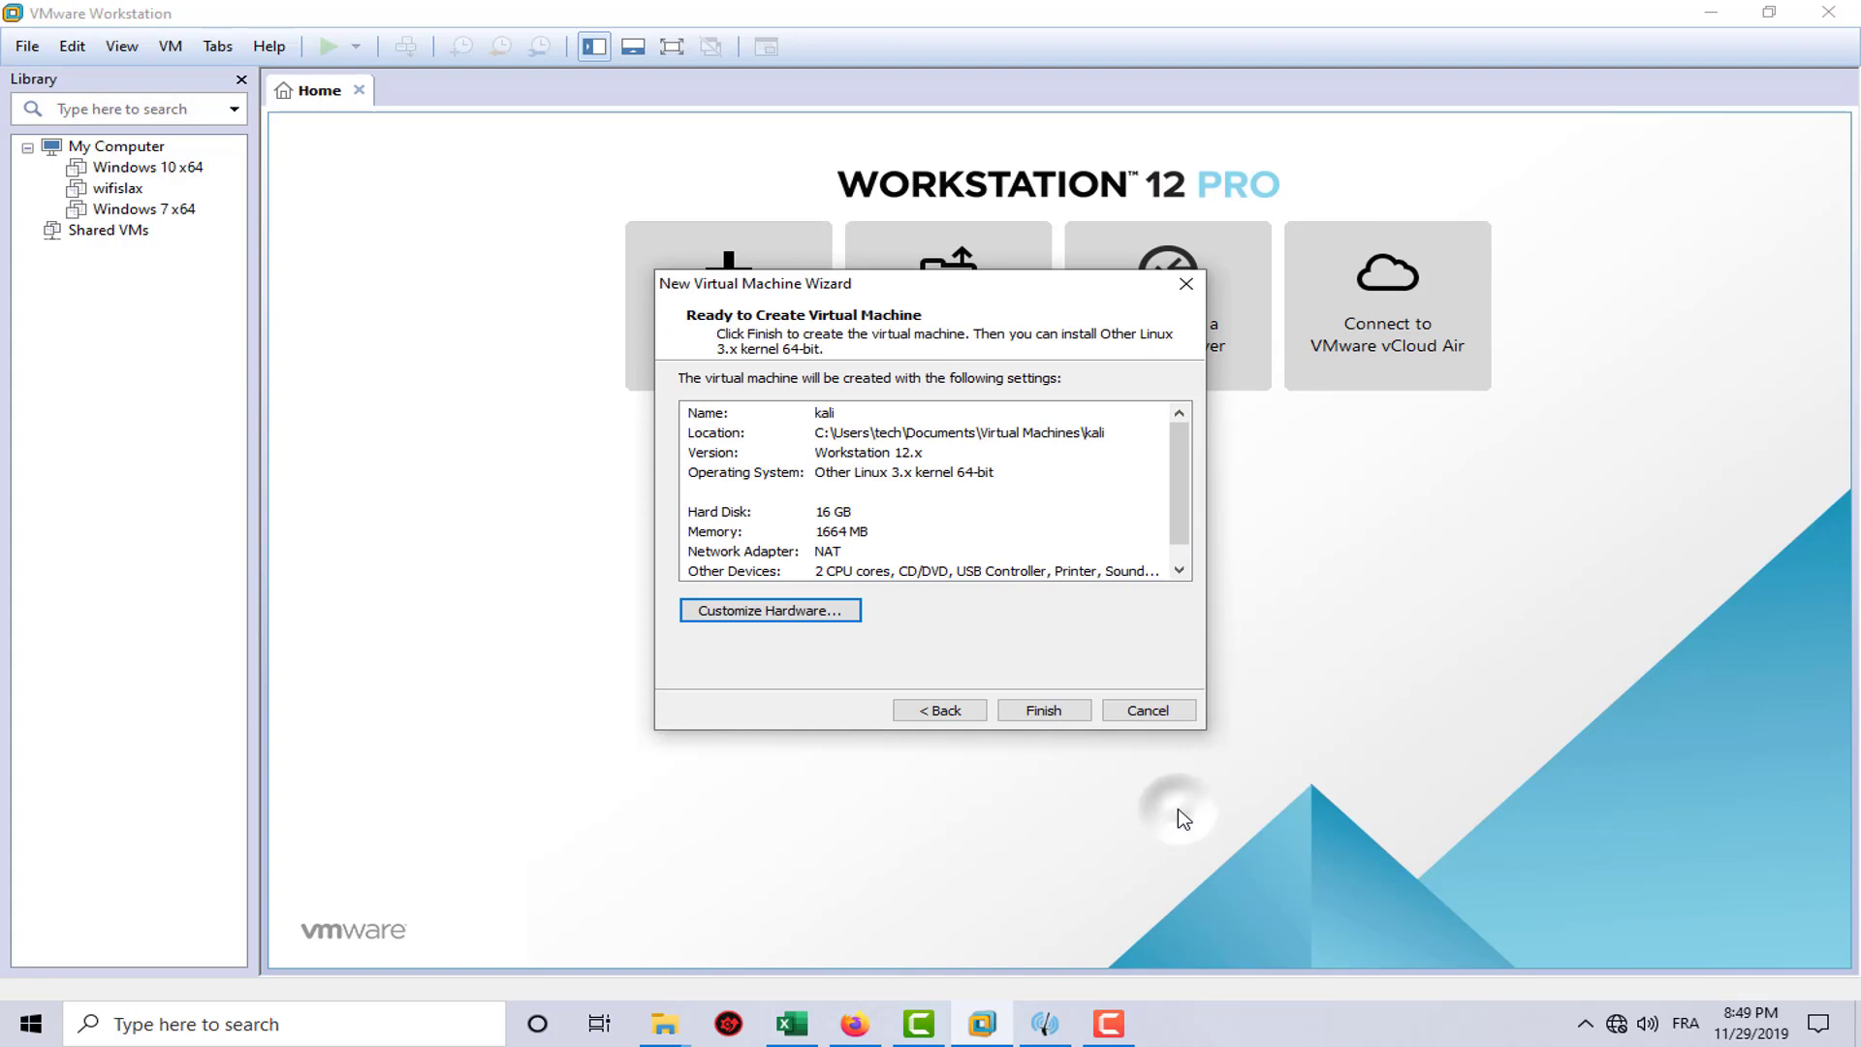
pyautogui.click(1037, 711)
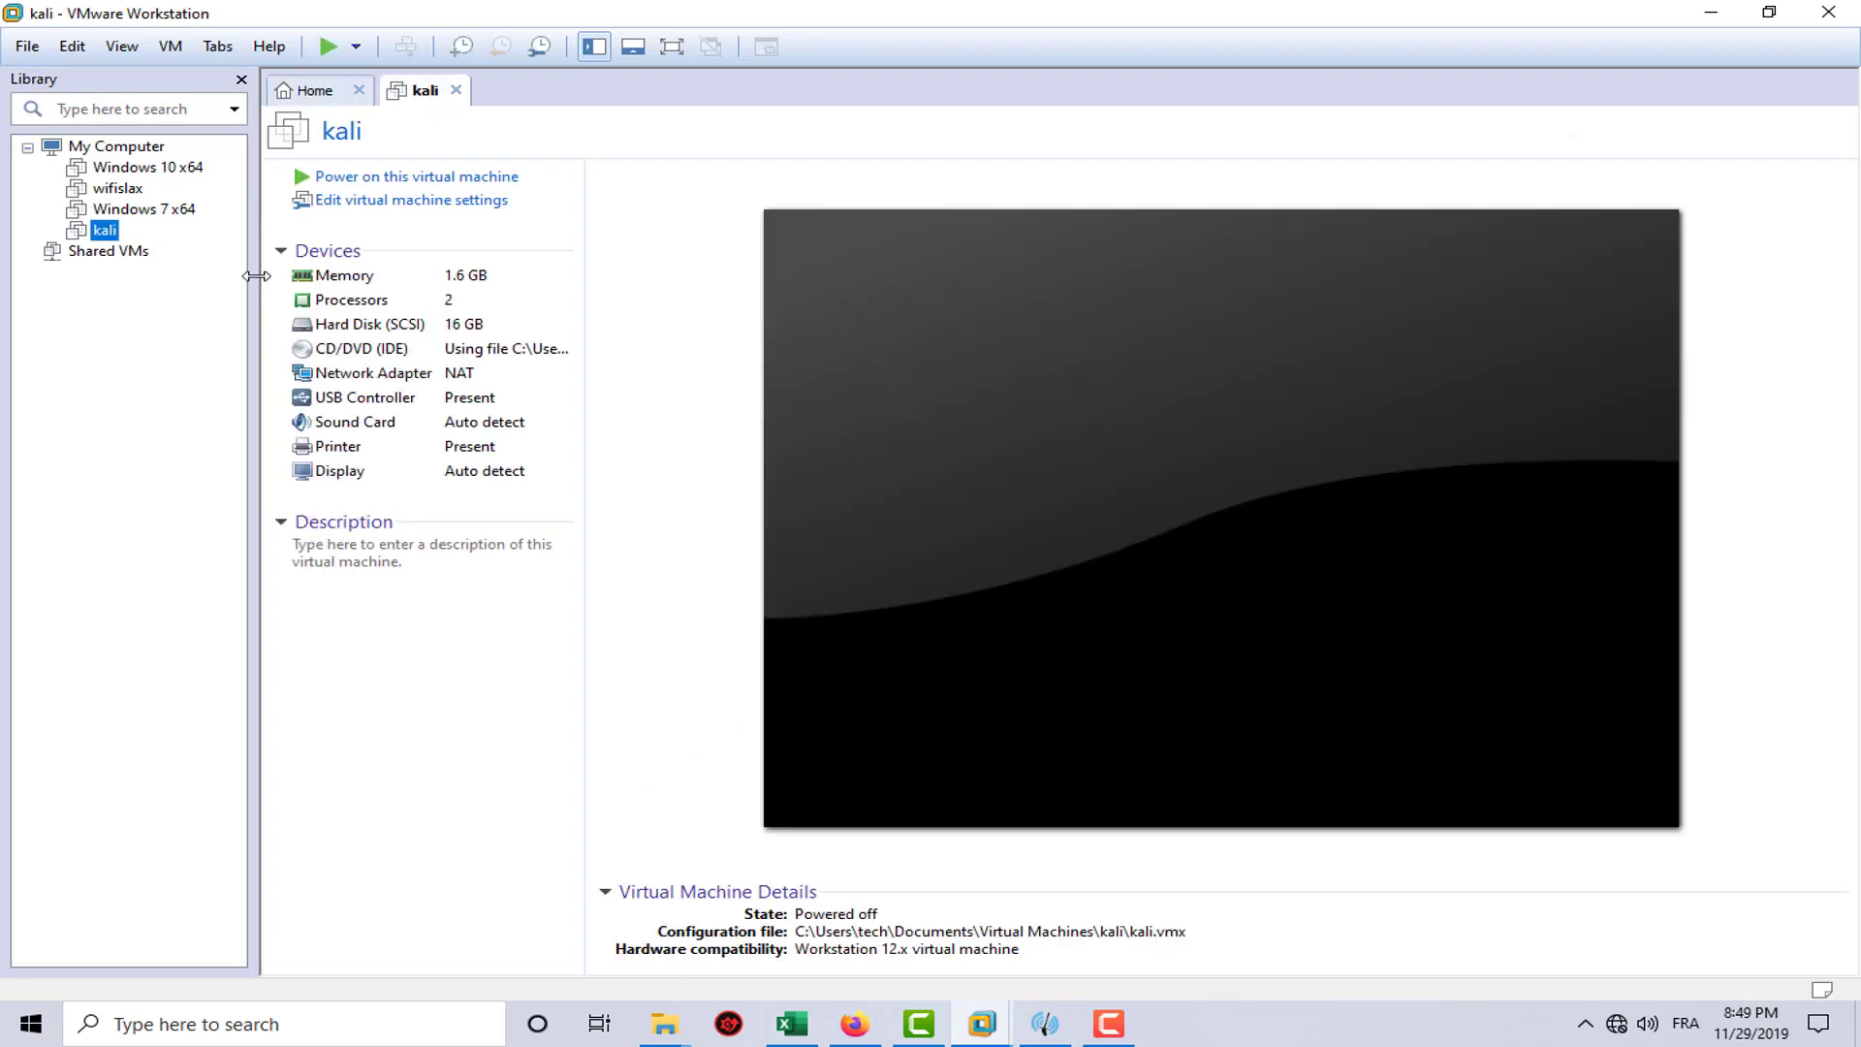
# Power on the kali virtual machine and switch it to full screen.
pyautogui.click(363, 179)
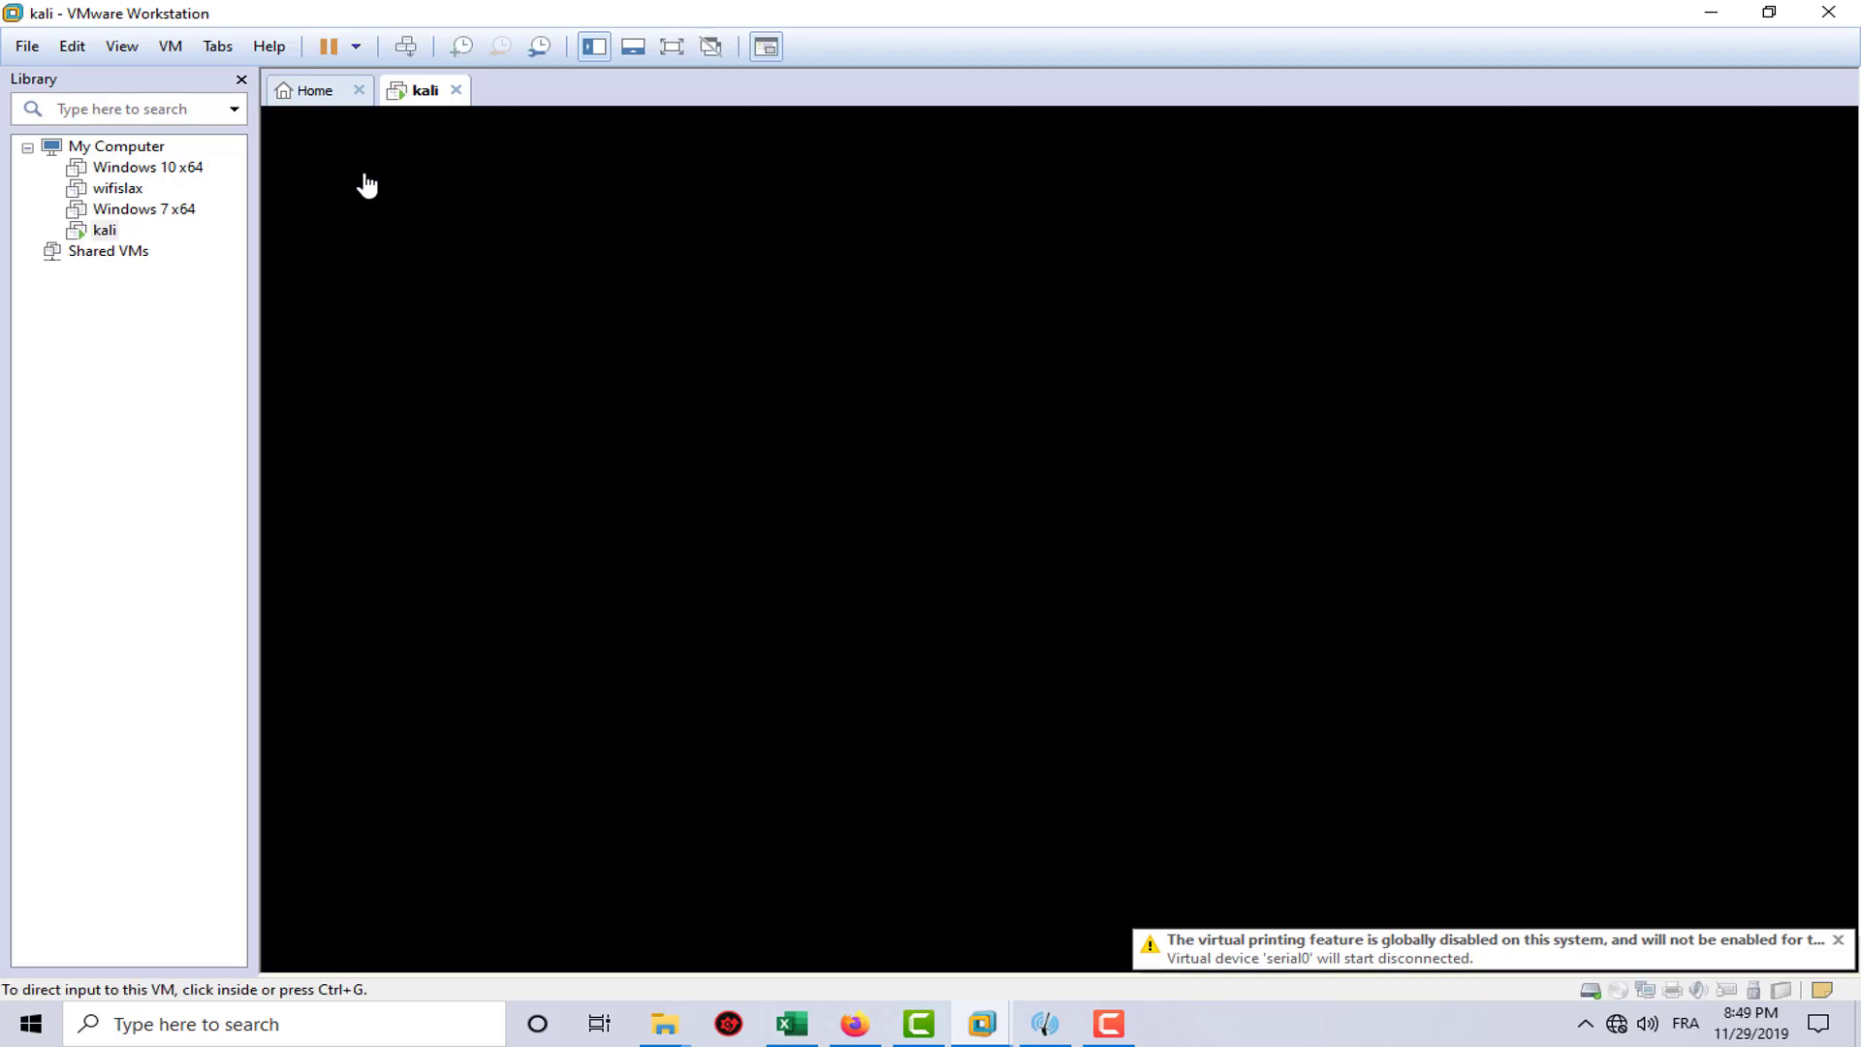
pyautogui.click(126, 46)
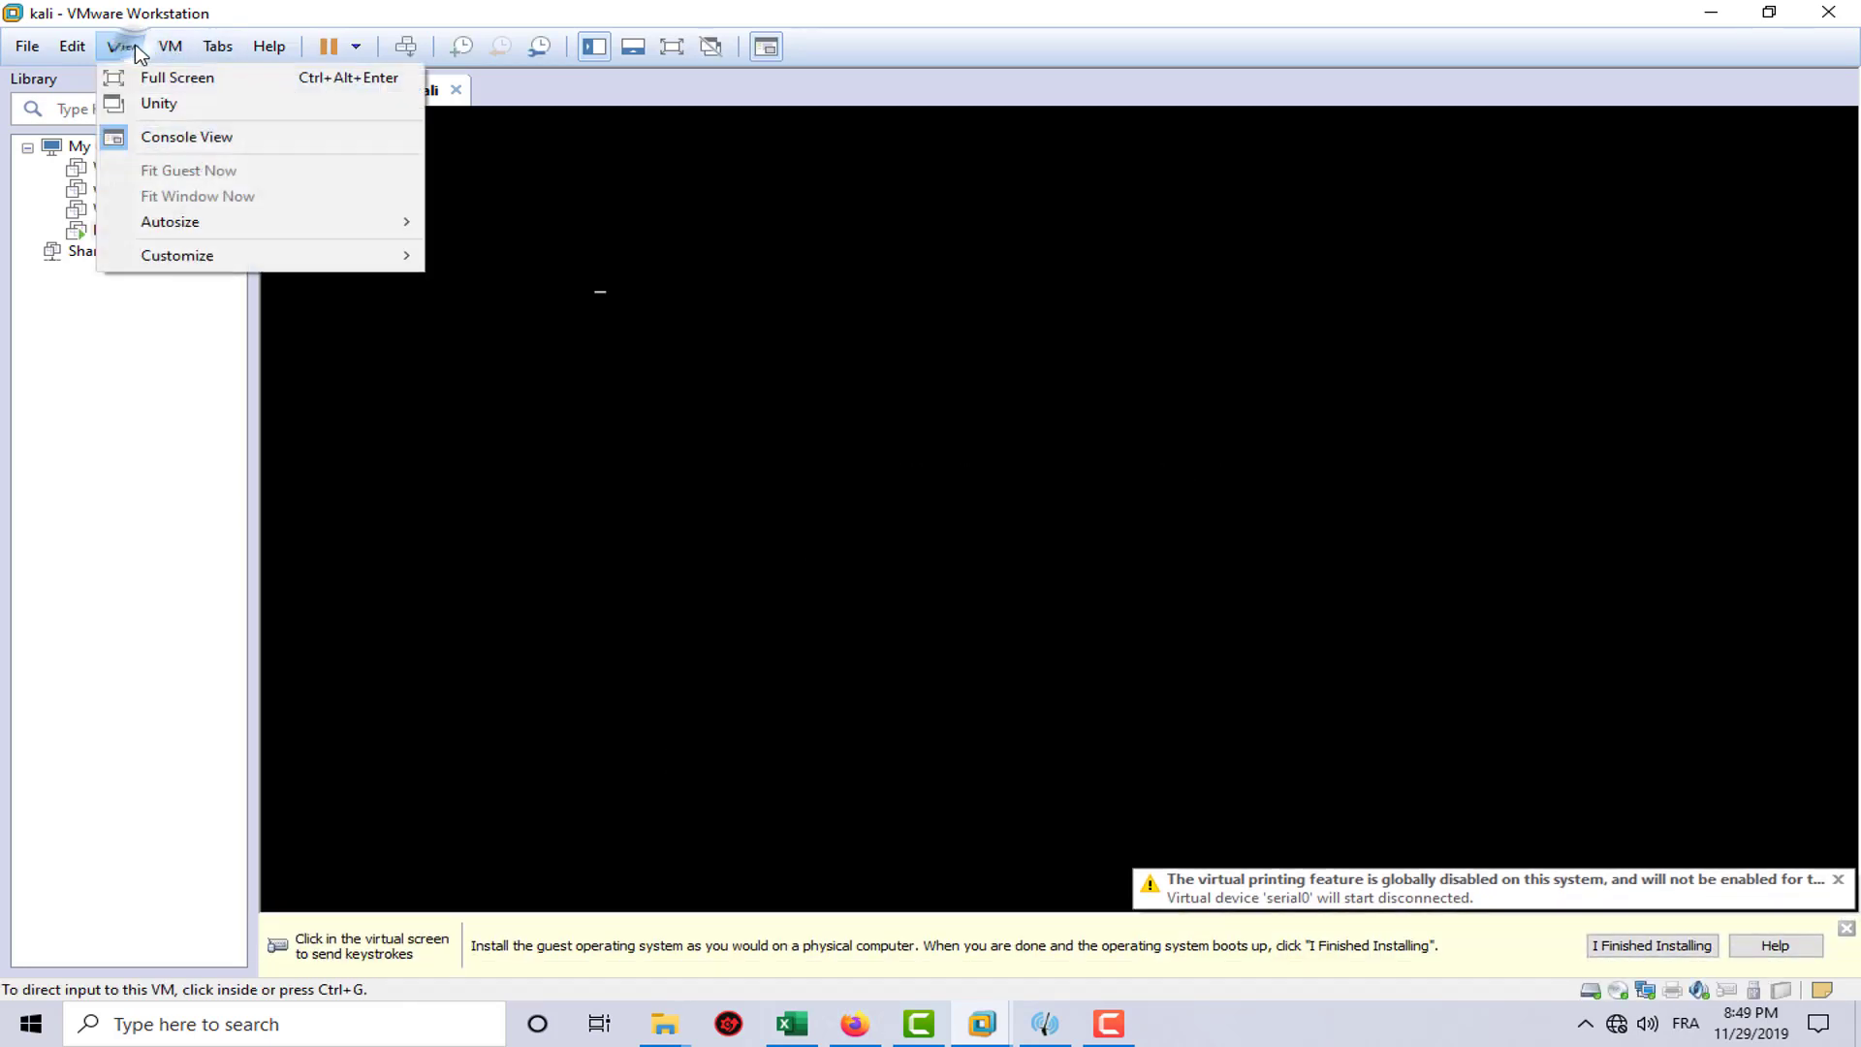
pyautogui.moveTo(171, 47)
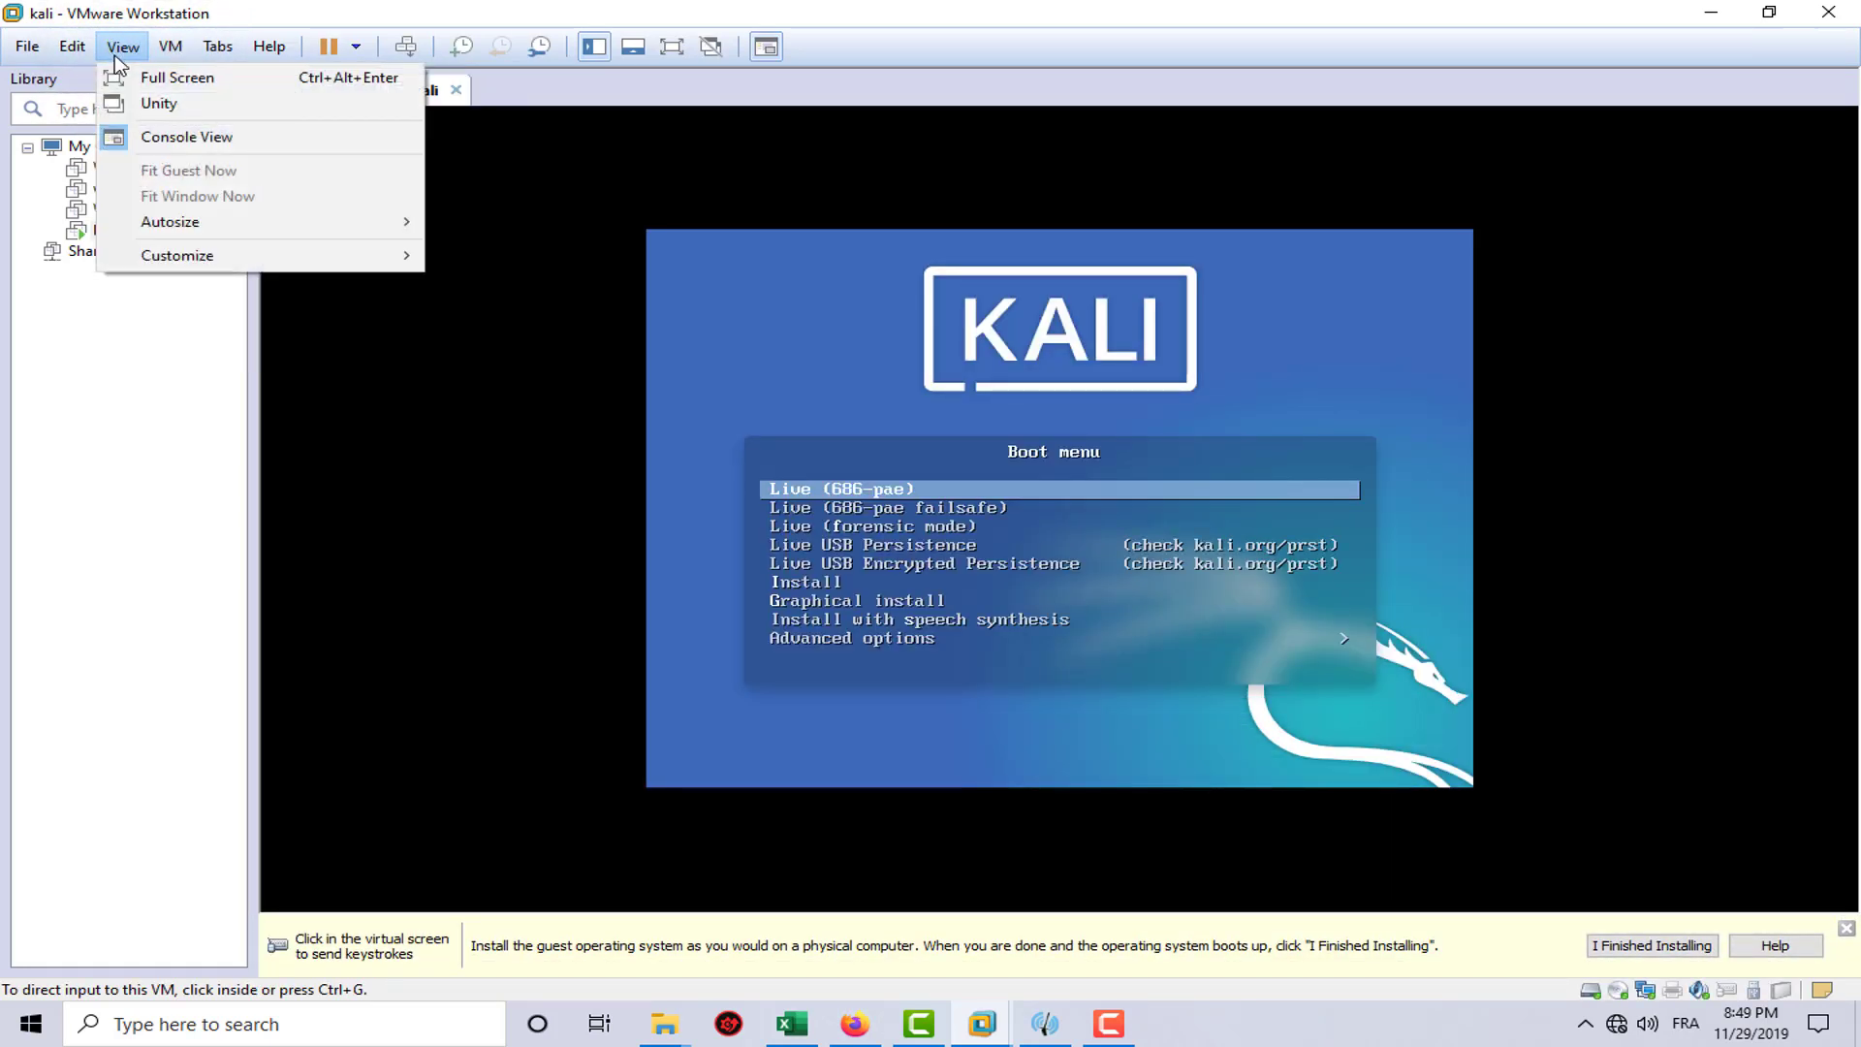
pyautogui.click(136, 79)
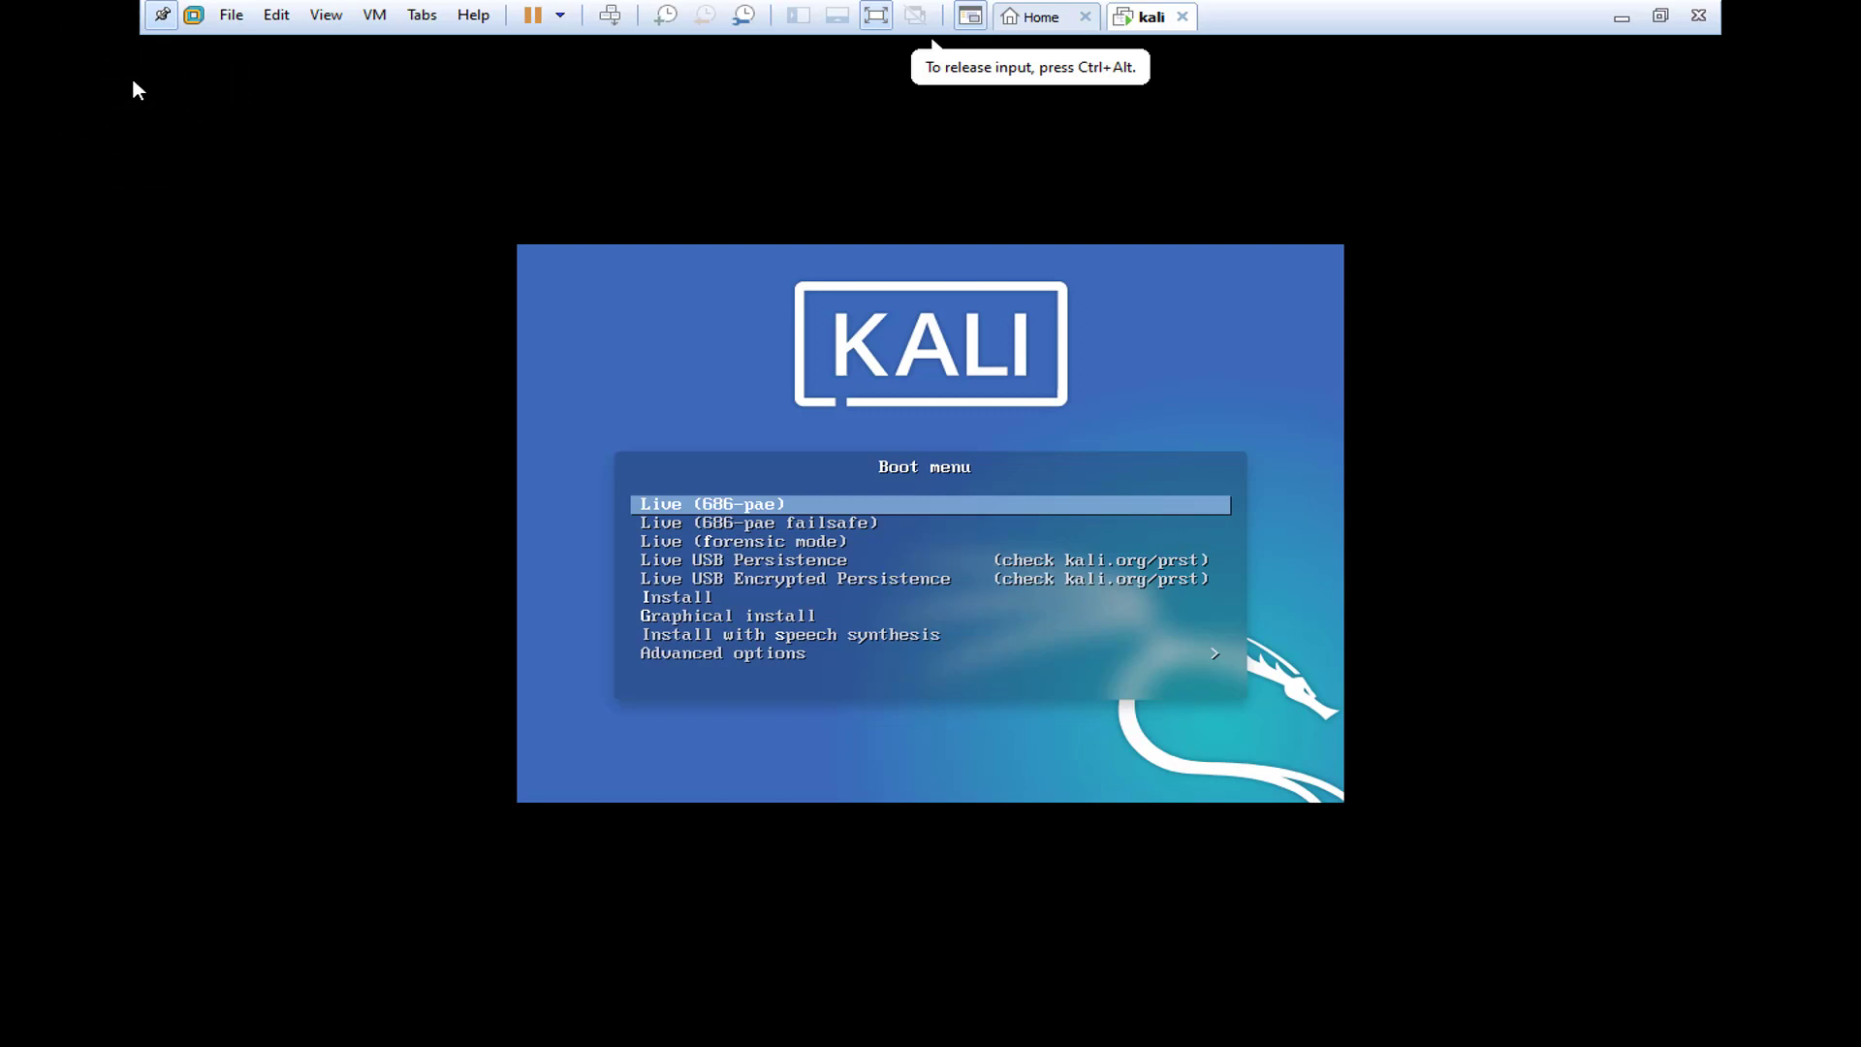
# Start the Live (686-pae) entry from the Kali boot menu.
pyautogui.press('Return')
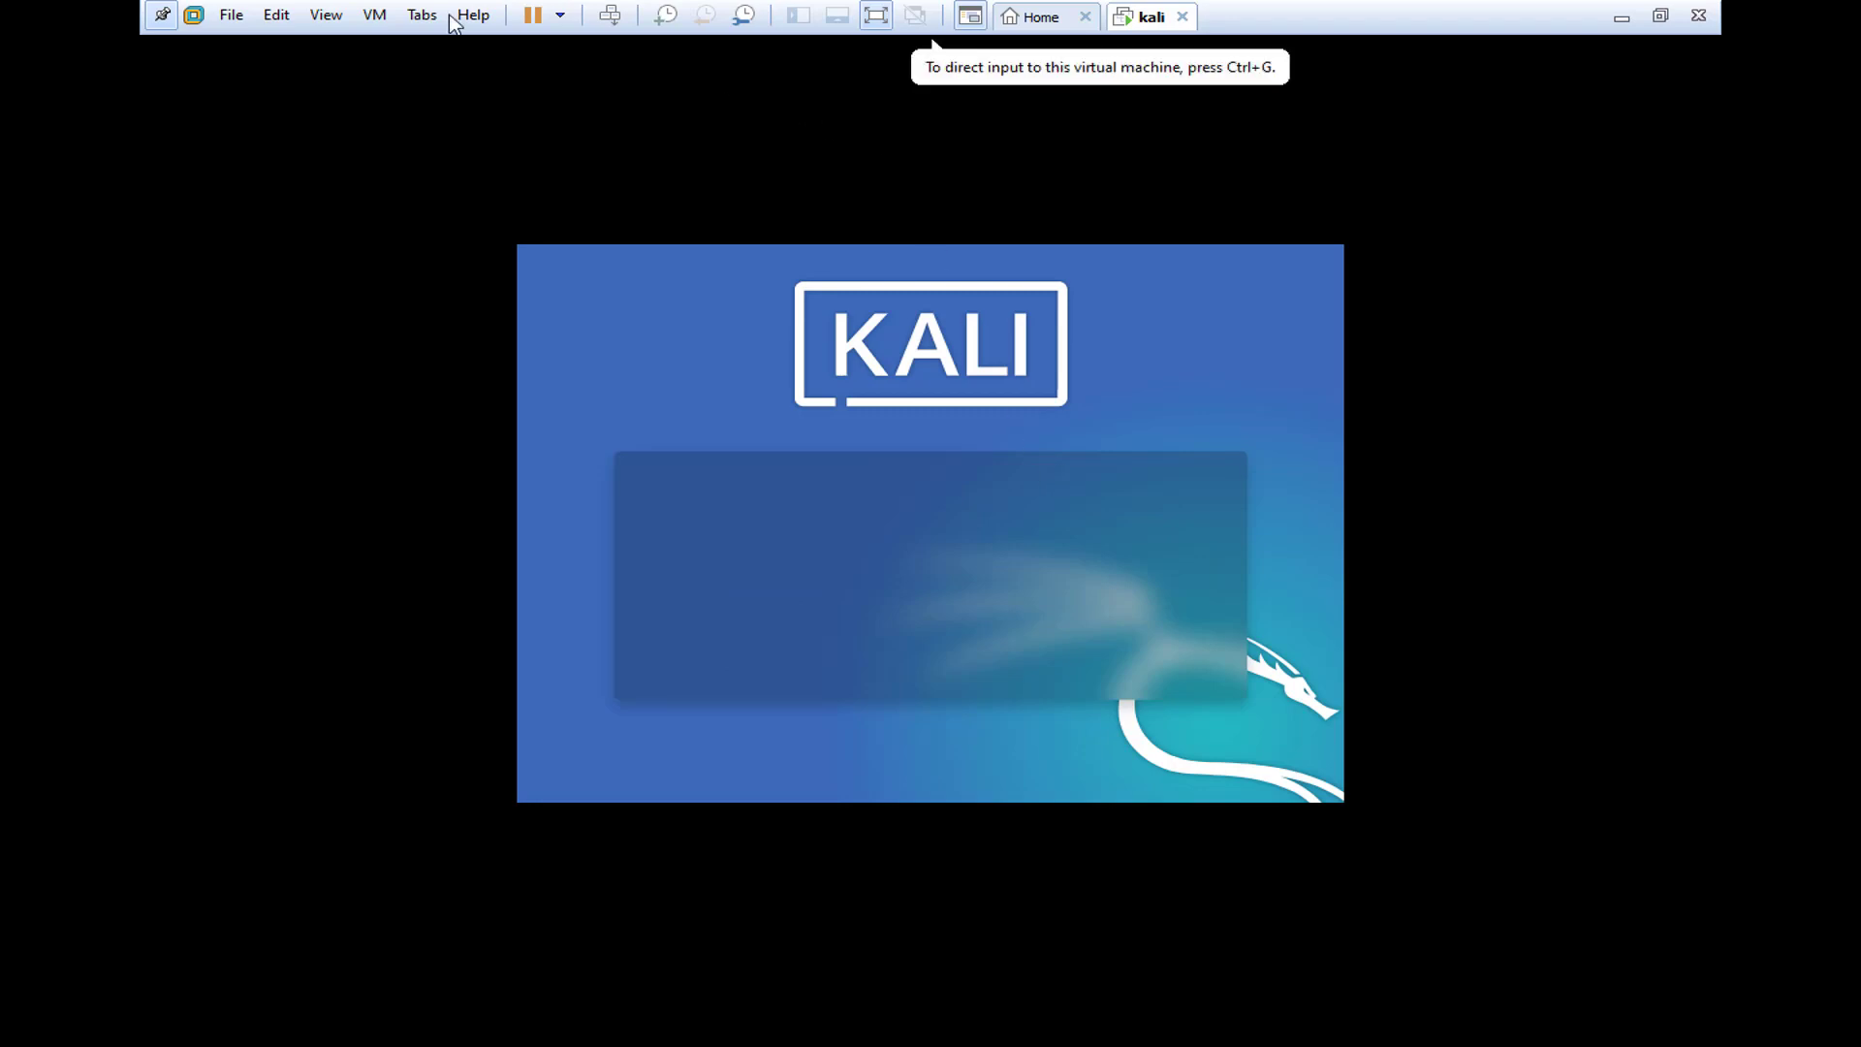
# Set the virtual machine's autosizing to Stretch Guest and switch it to Exclusive Mode.
pyautogui.click(321, 16)
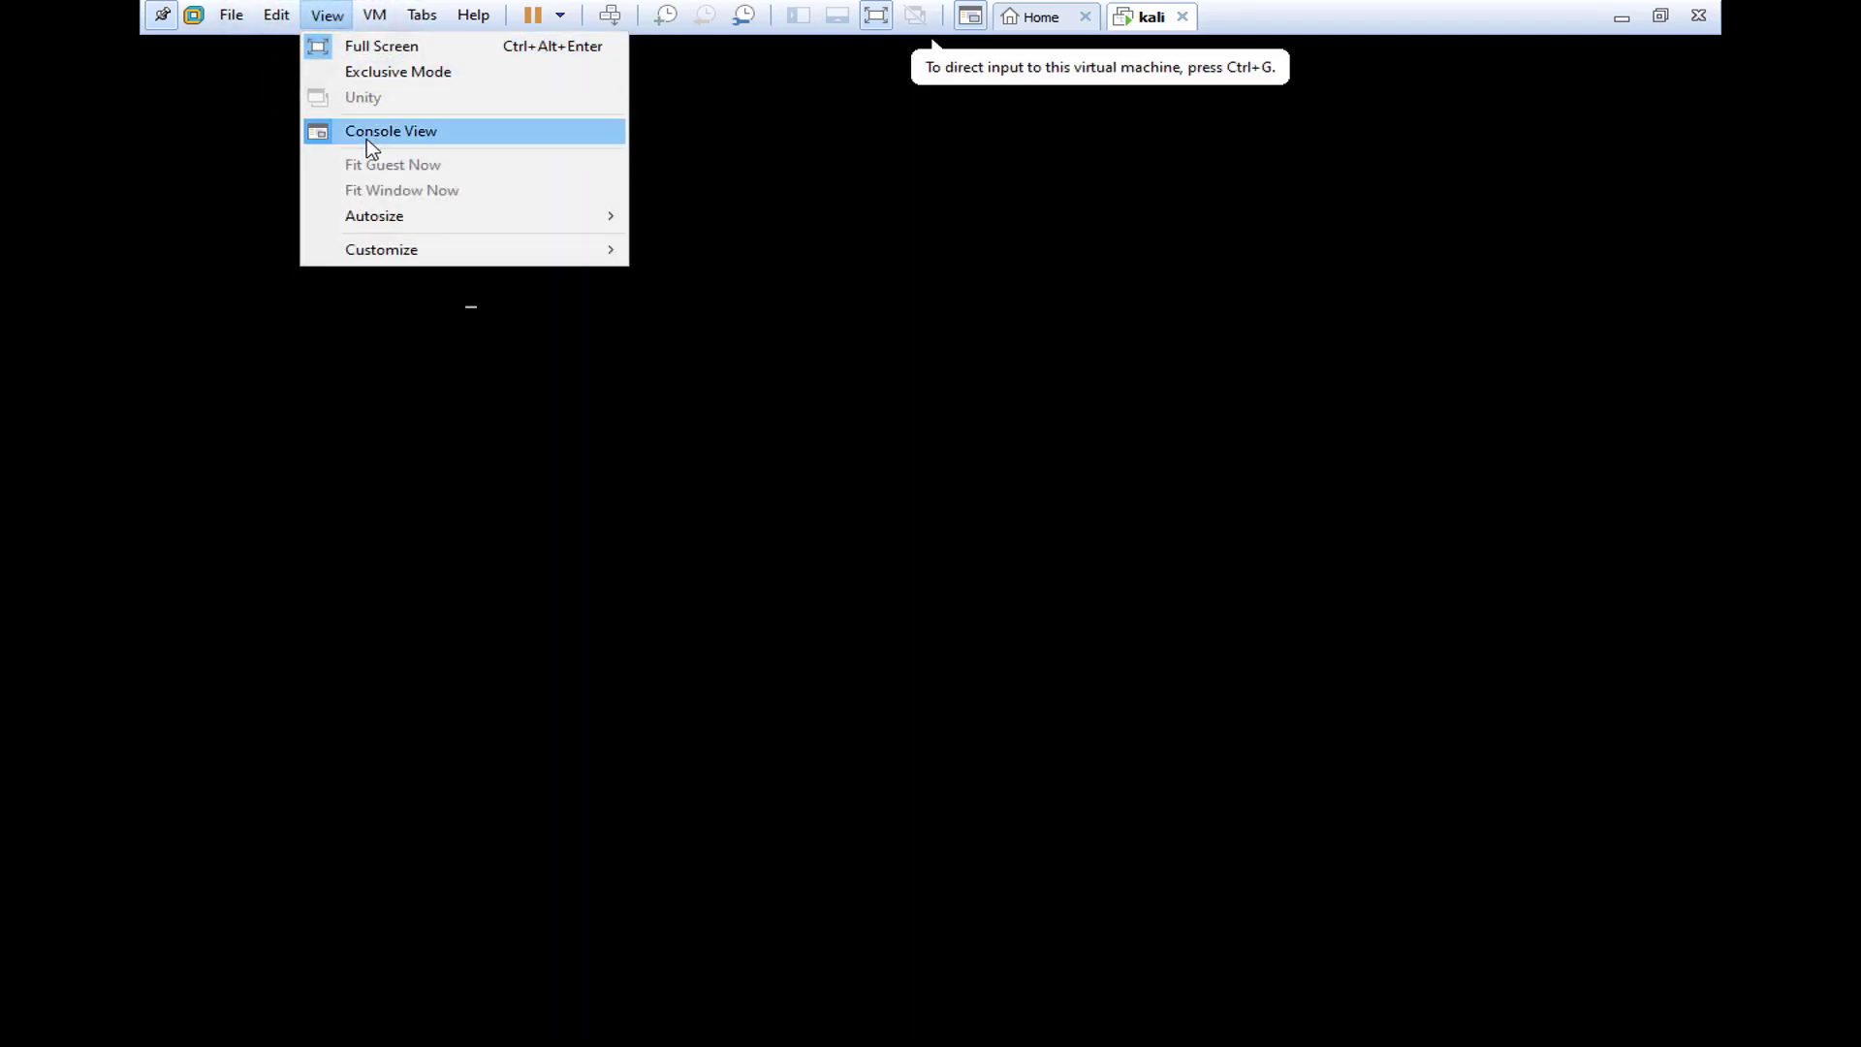
pyautogui.moveTo(441, 227)
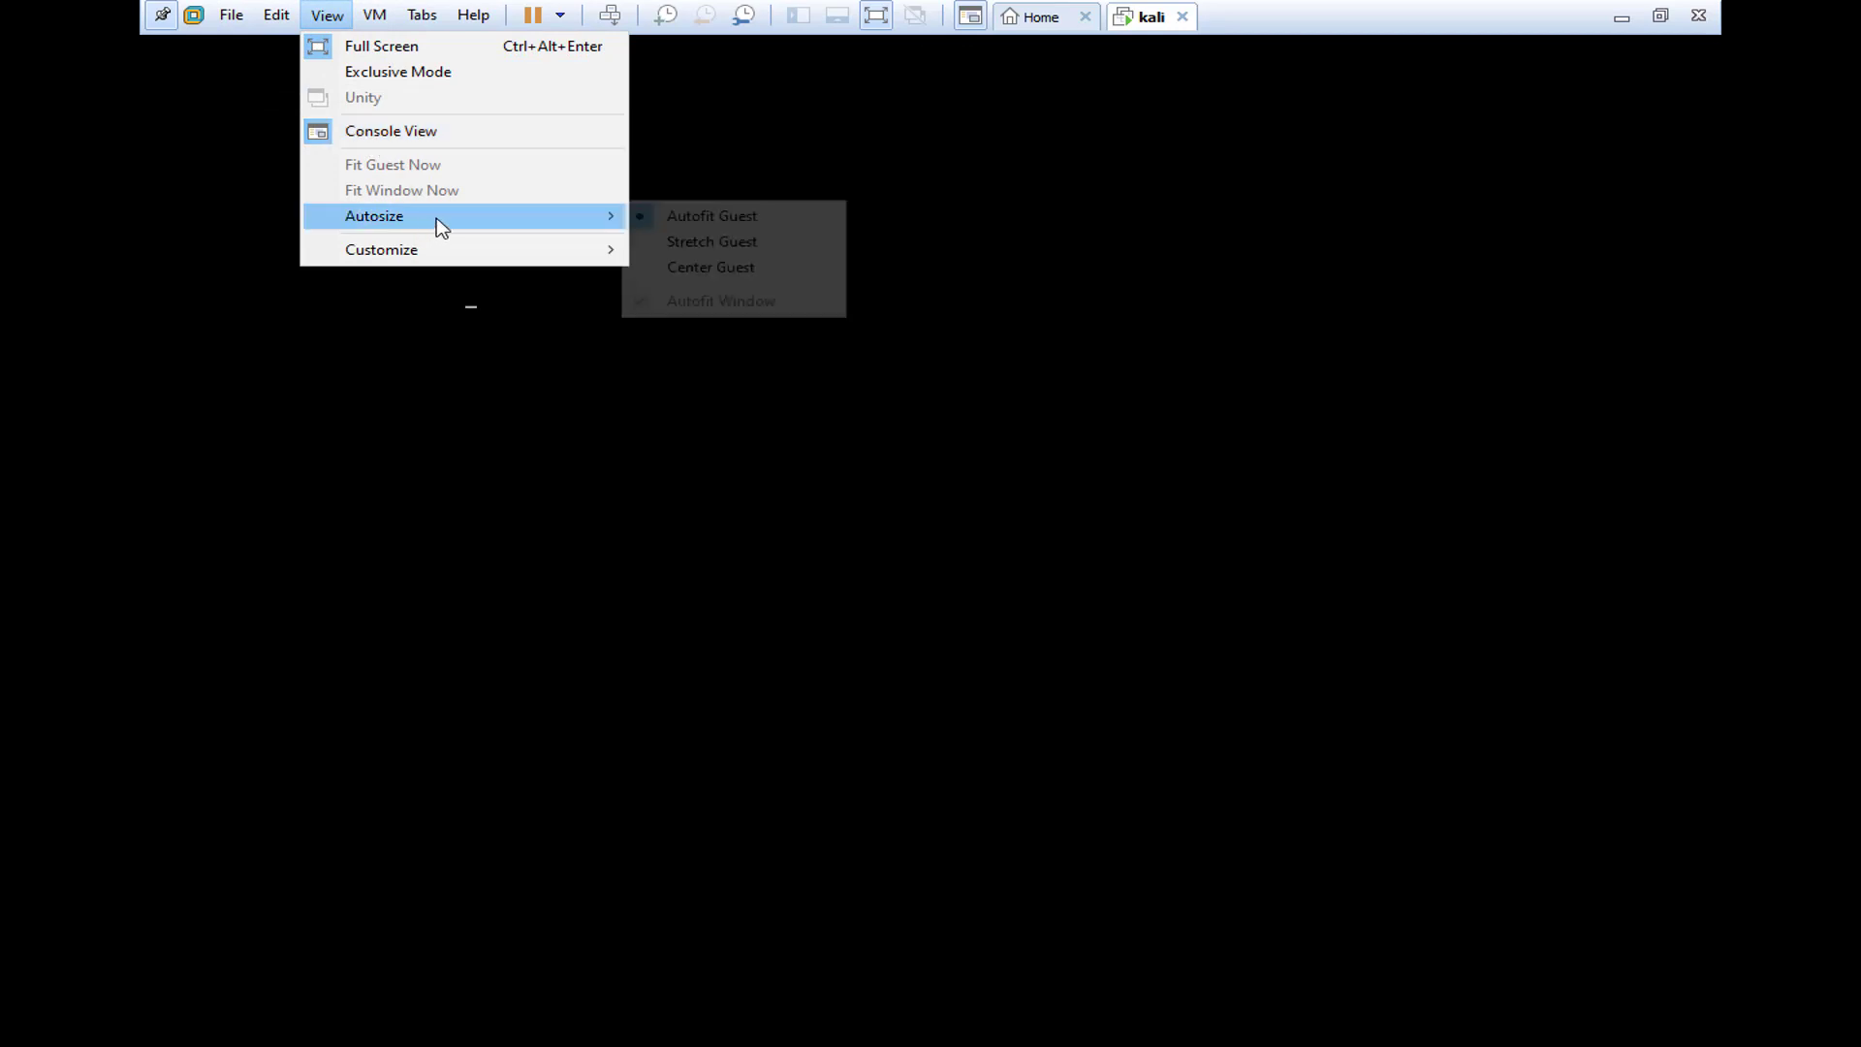
pyautogui.click(712, 242)
pyautogui.click(326, 17)
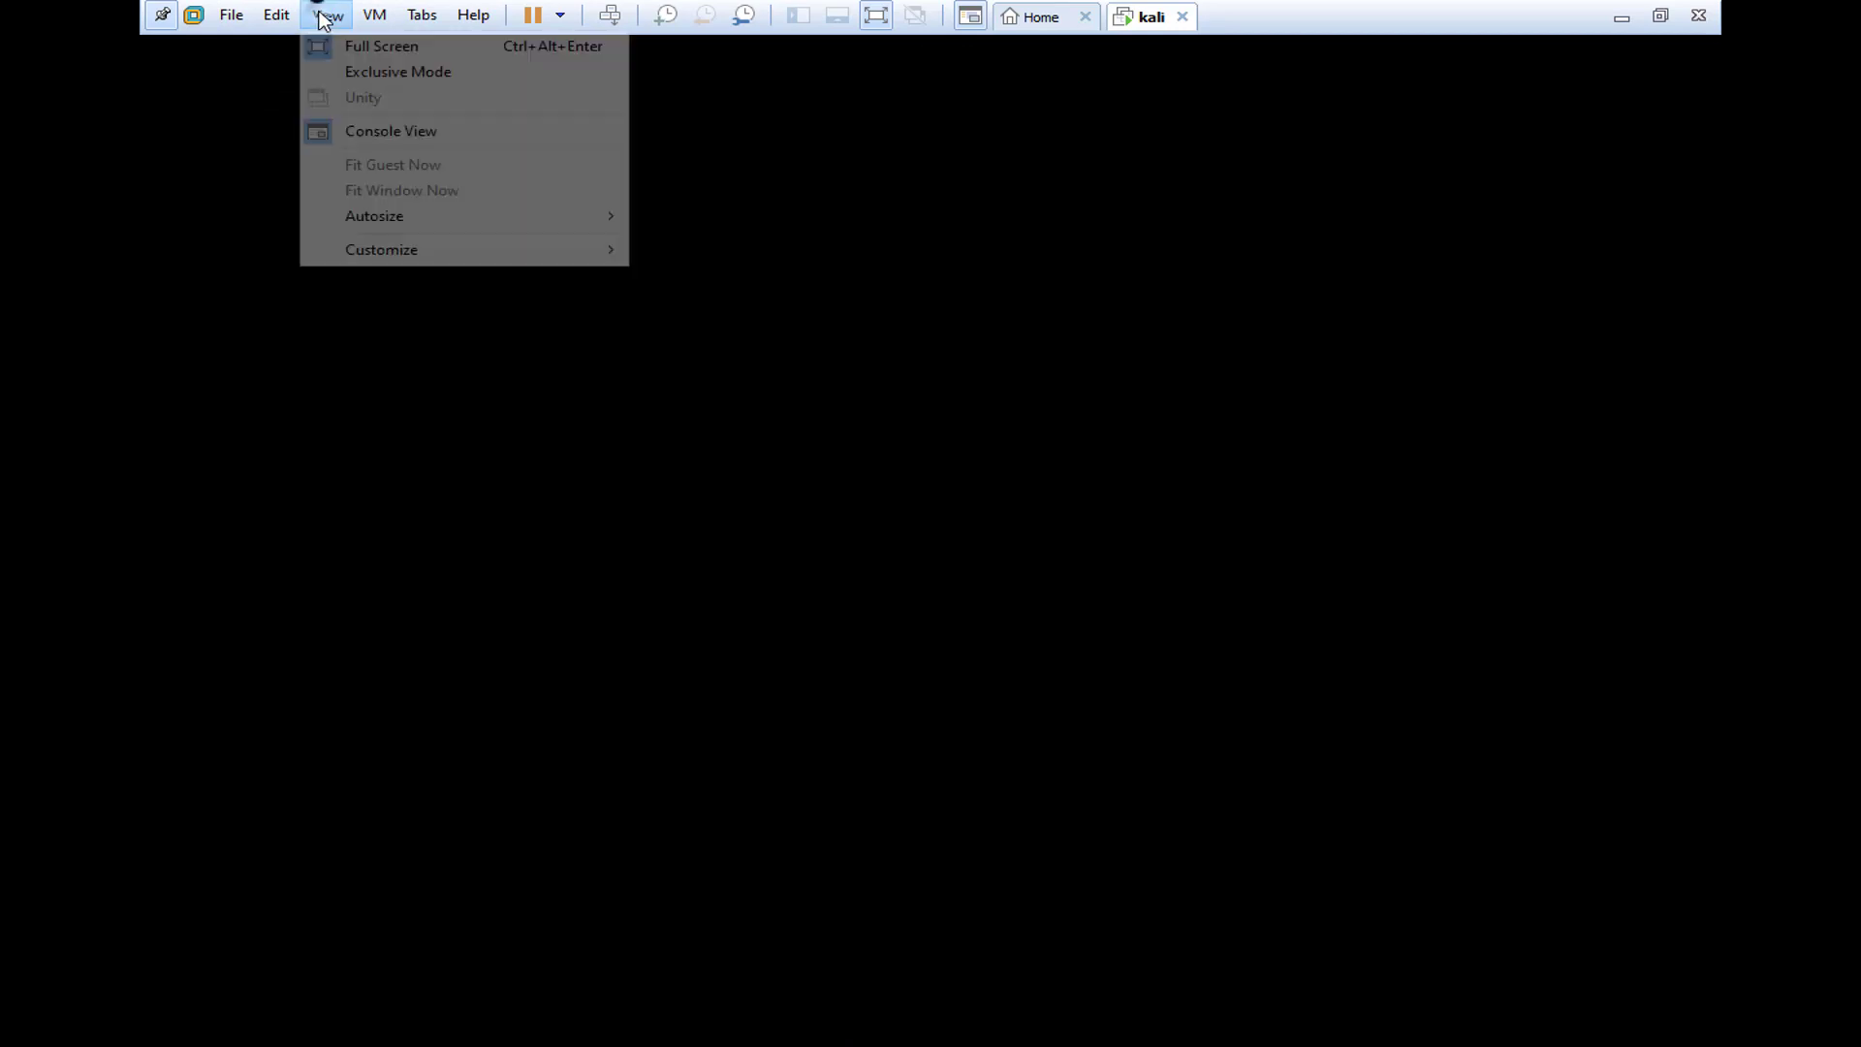
pyautogui.click(363, 71)
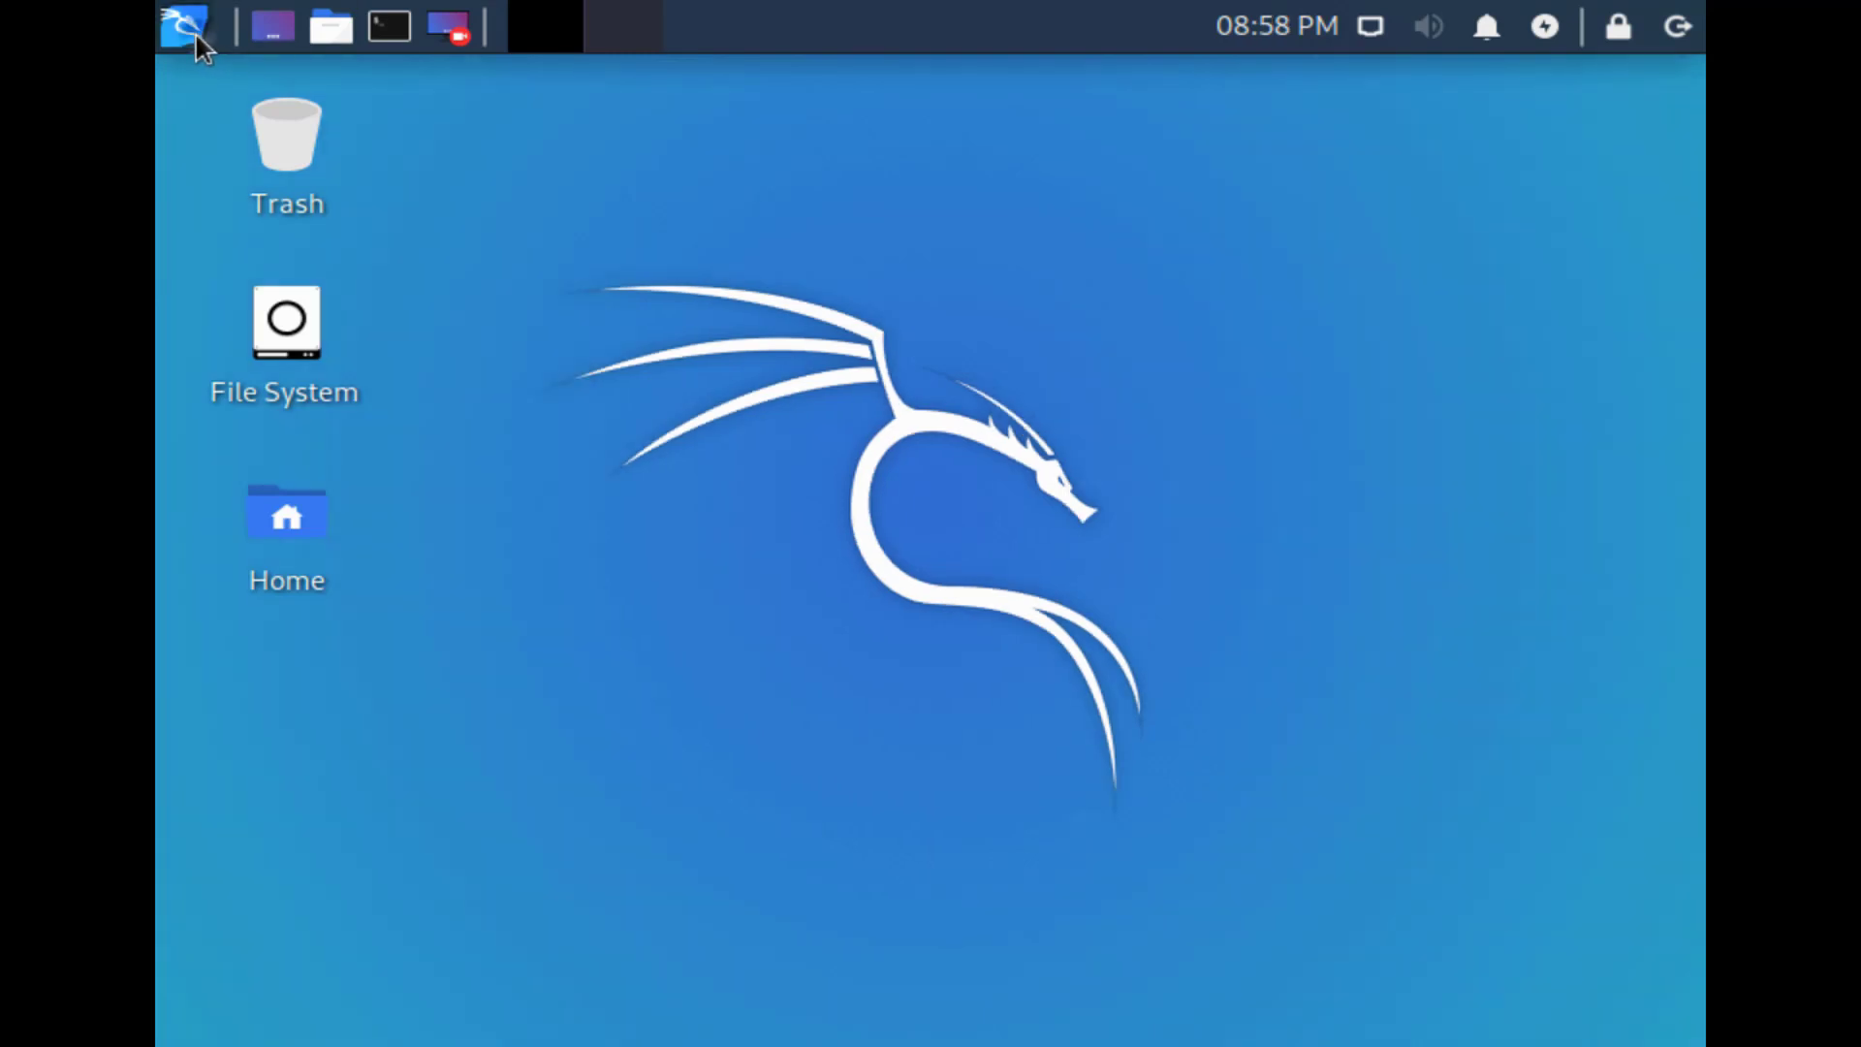
# Set the Virtual1 display's resolution to 1440x900 in Kali's display settings and apply it.
pyautogui.click(184, 26)
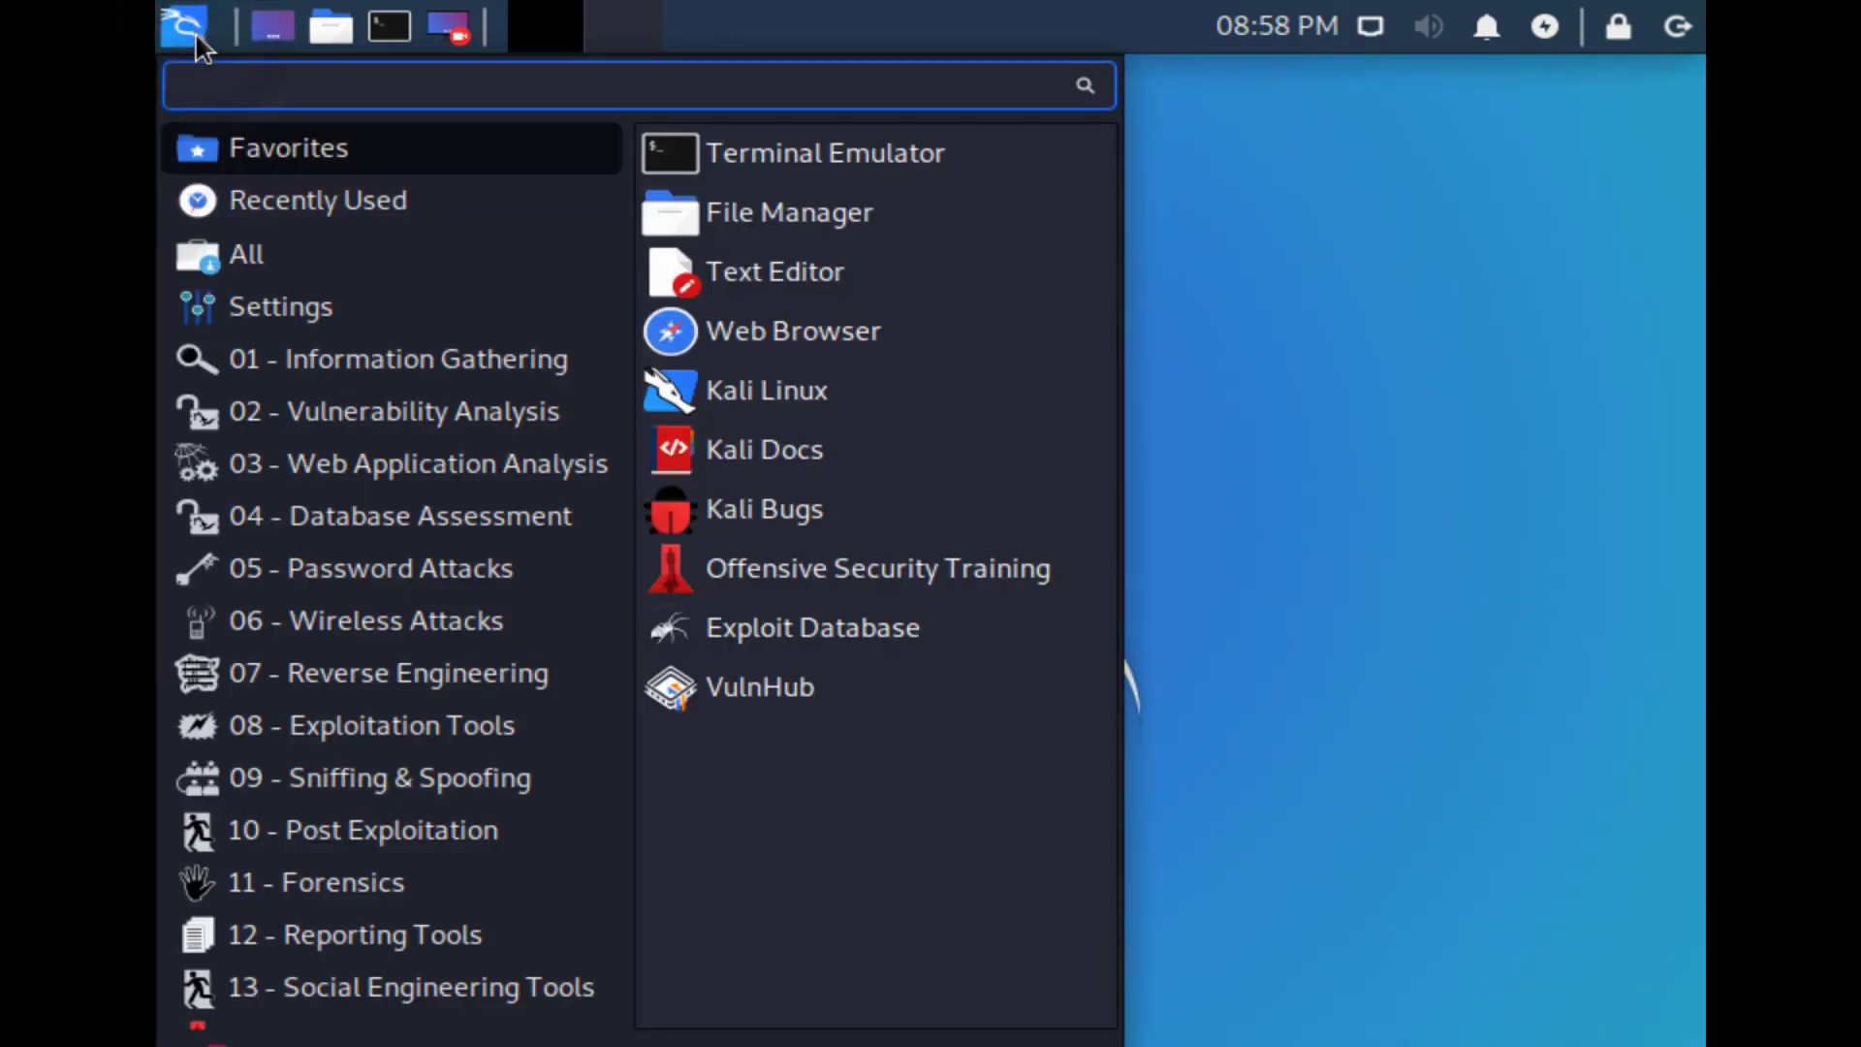
pyautogui.click(273, 315)
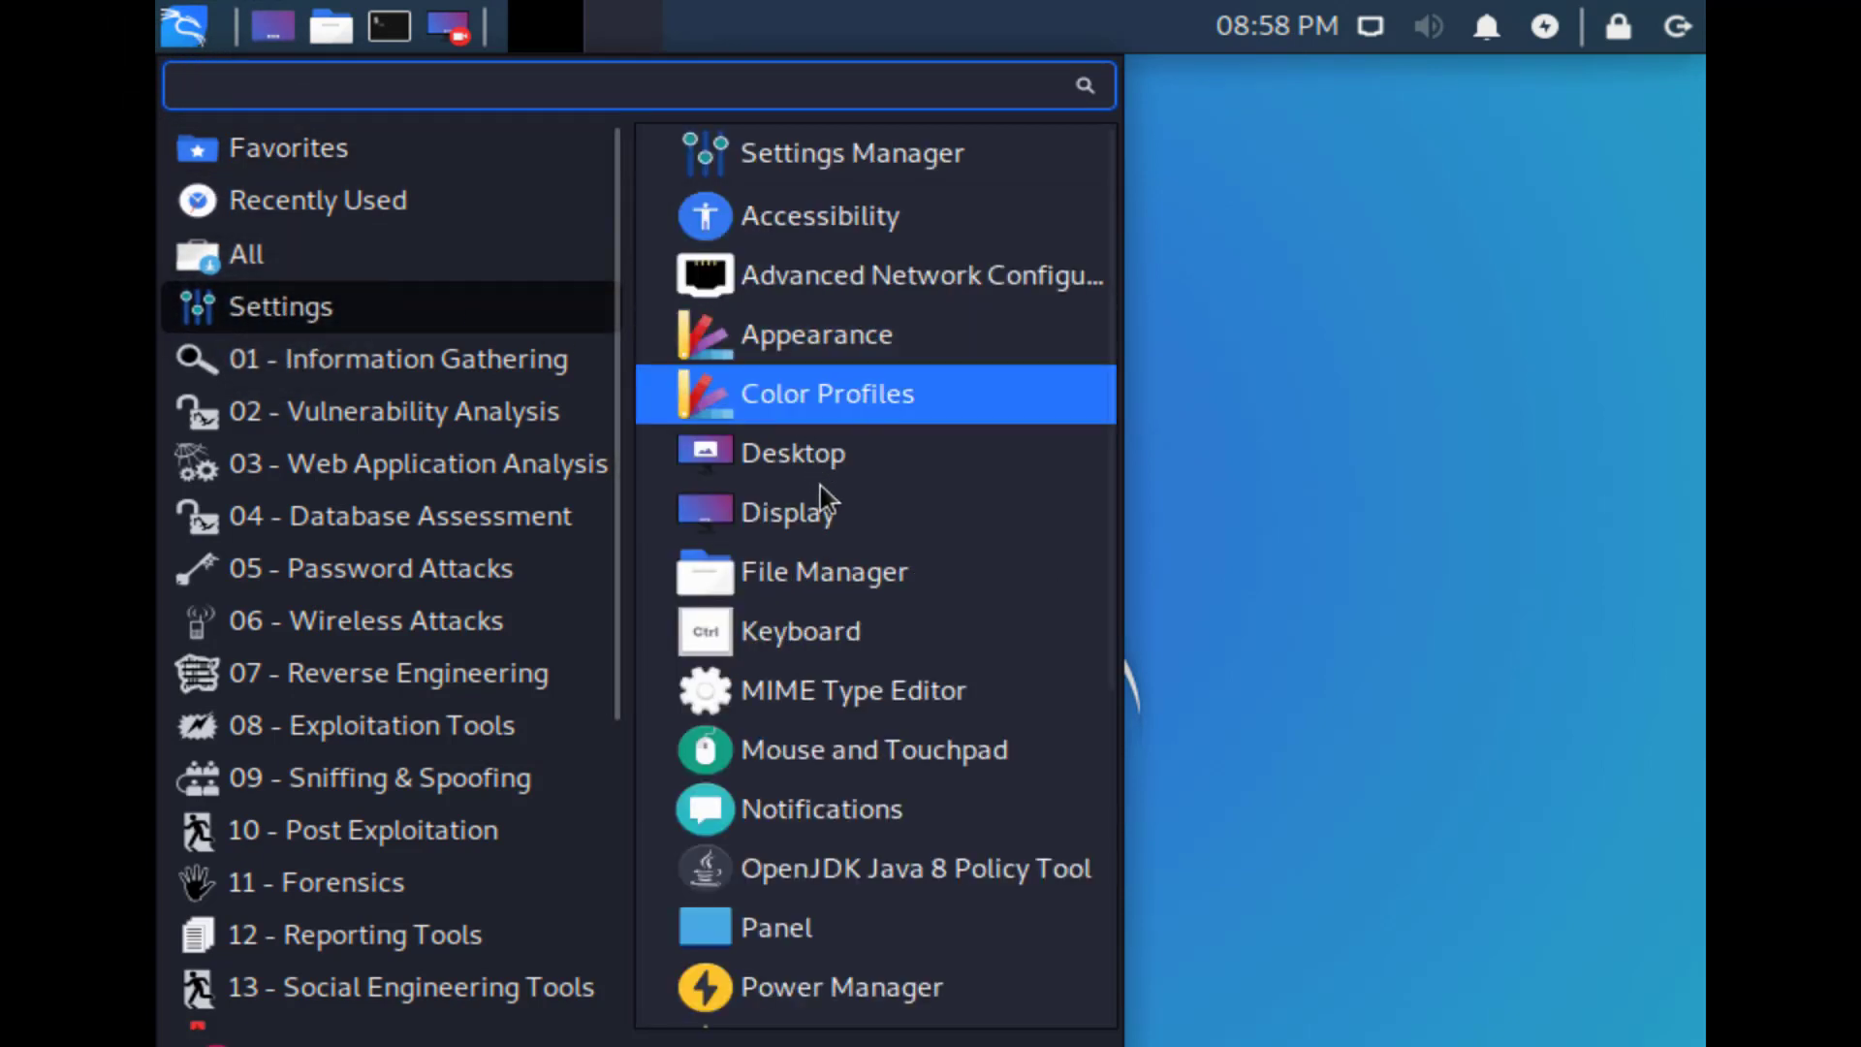
pyautogui.click(809, 528)
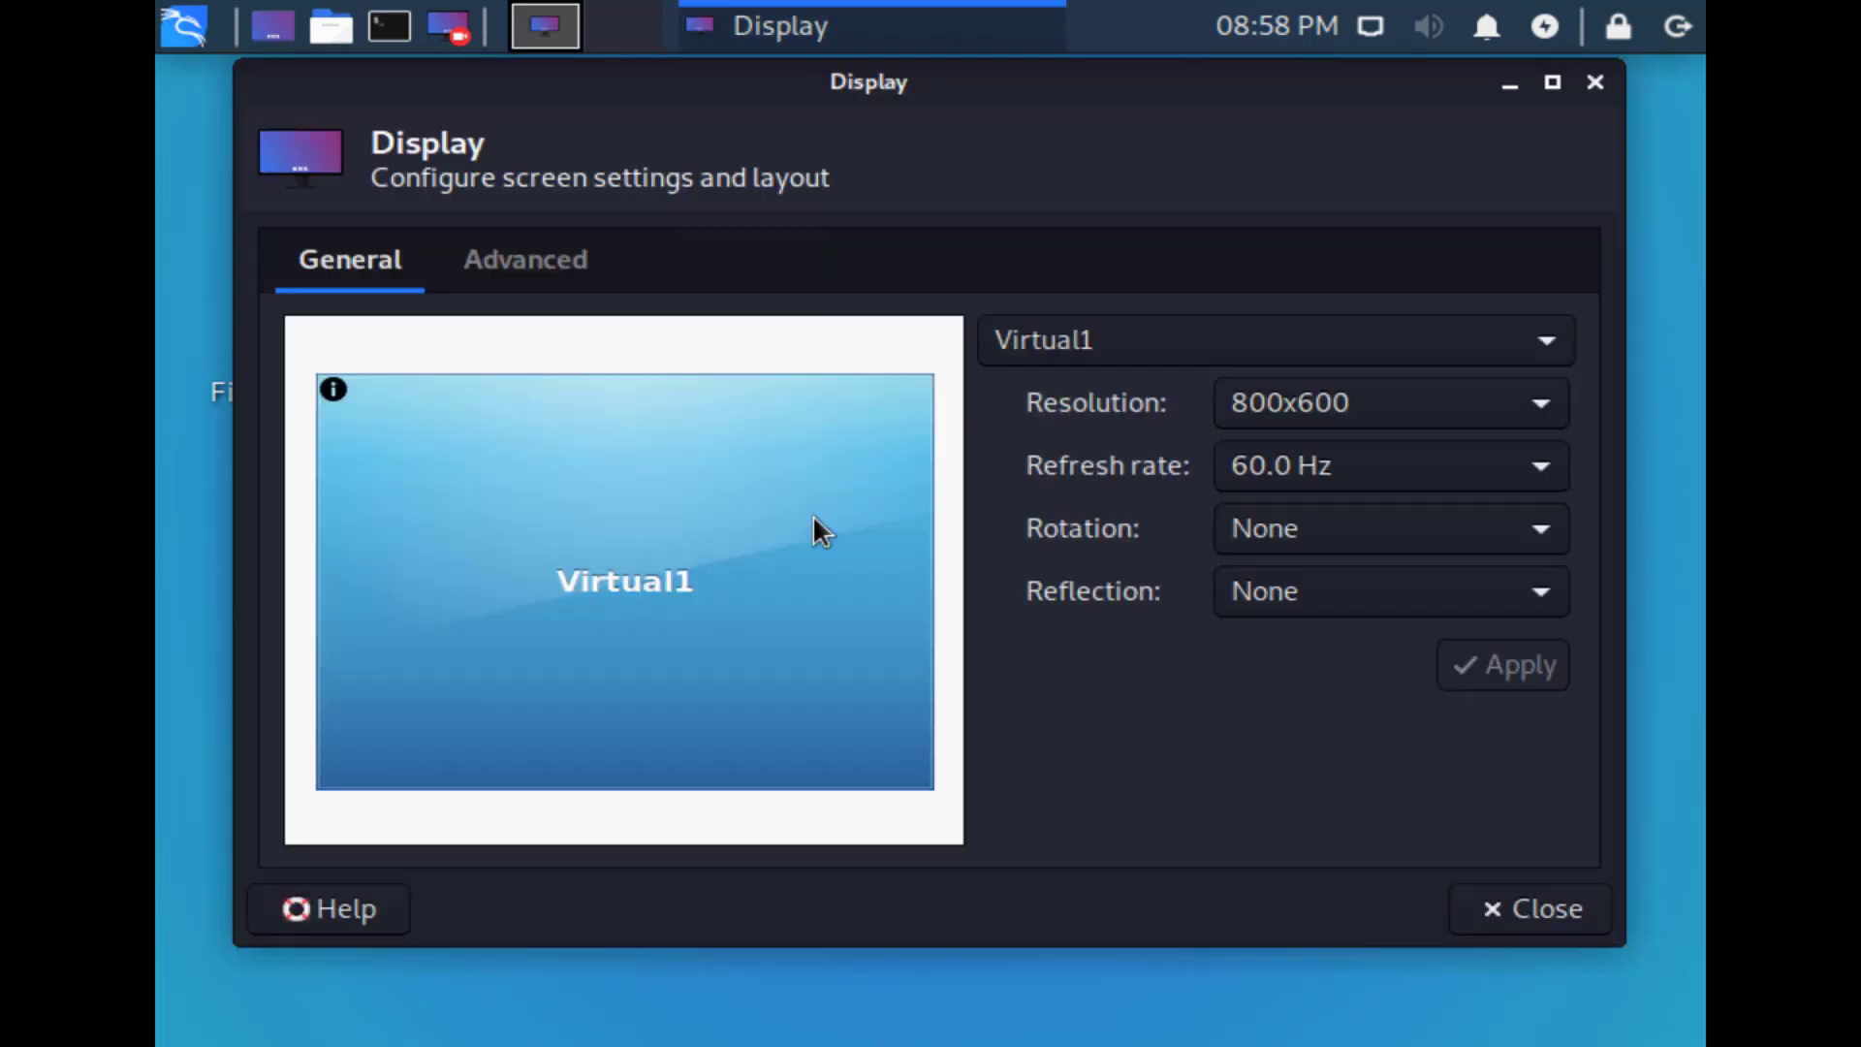
pyautogui.click(1342, 415)
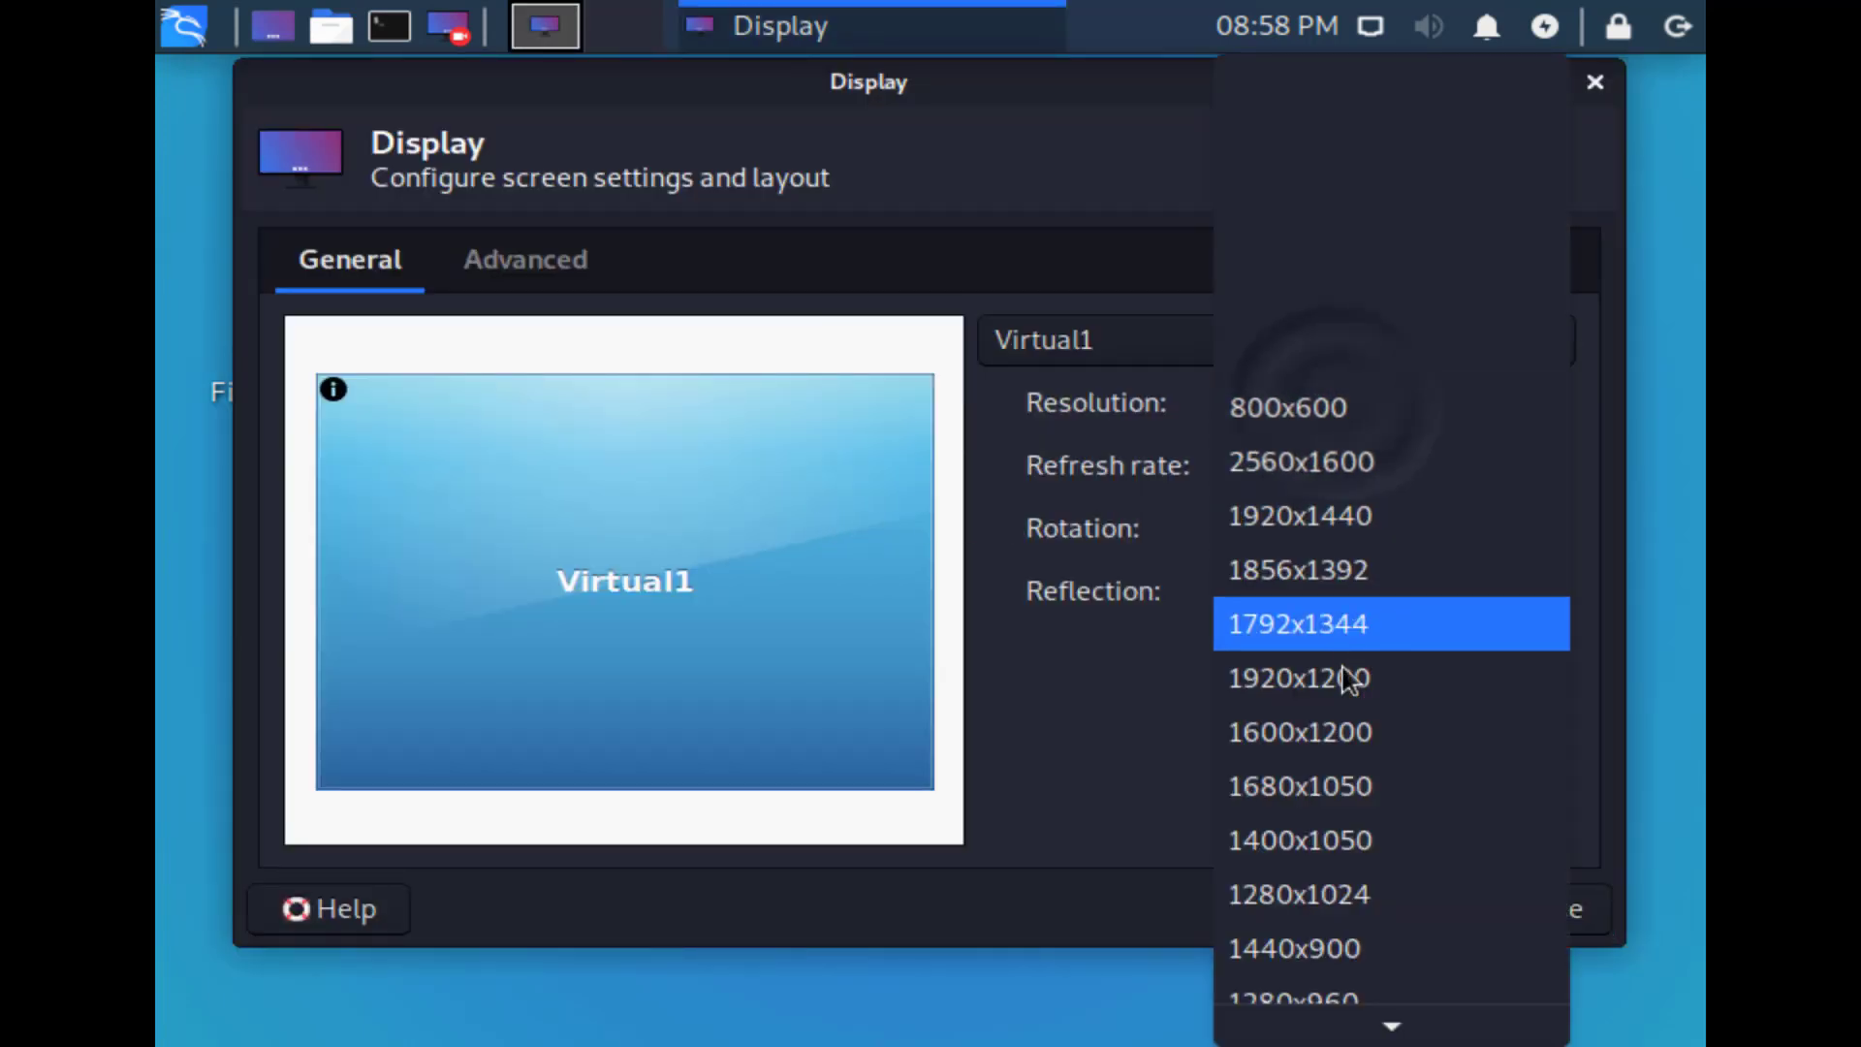
pyautogui.click(1328, 941)
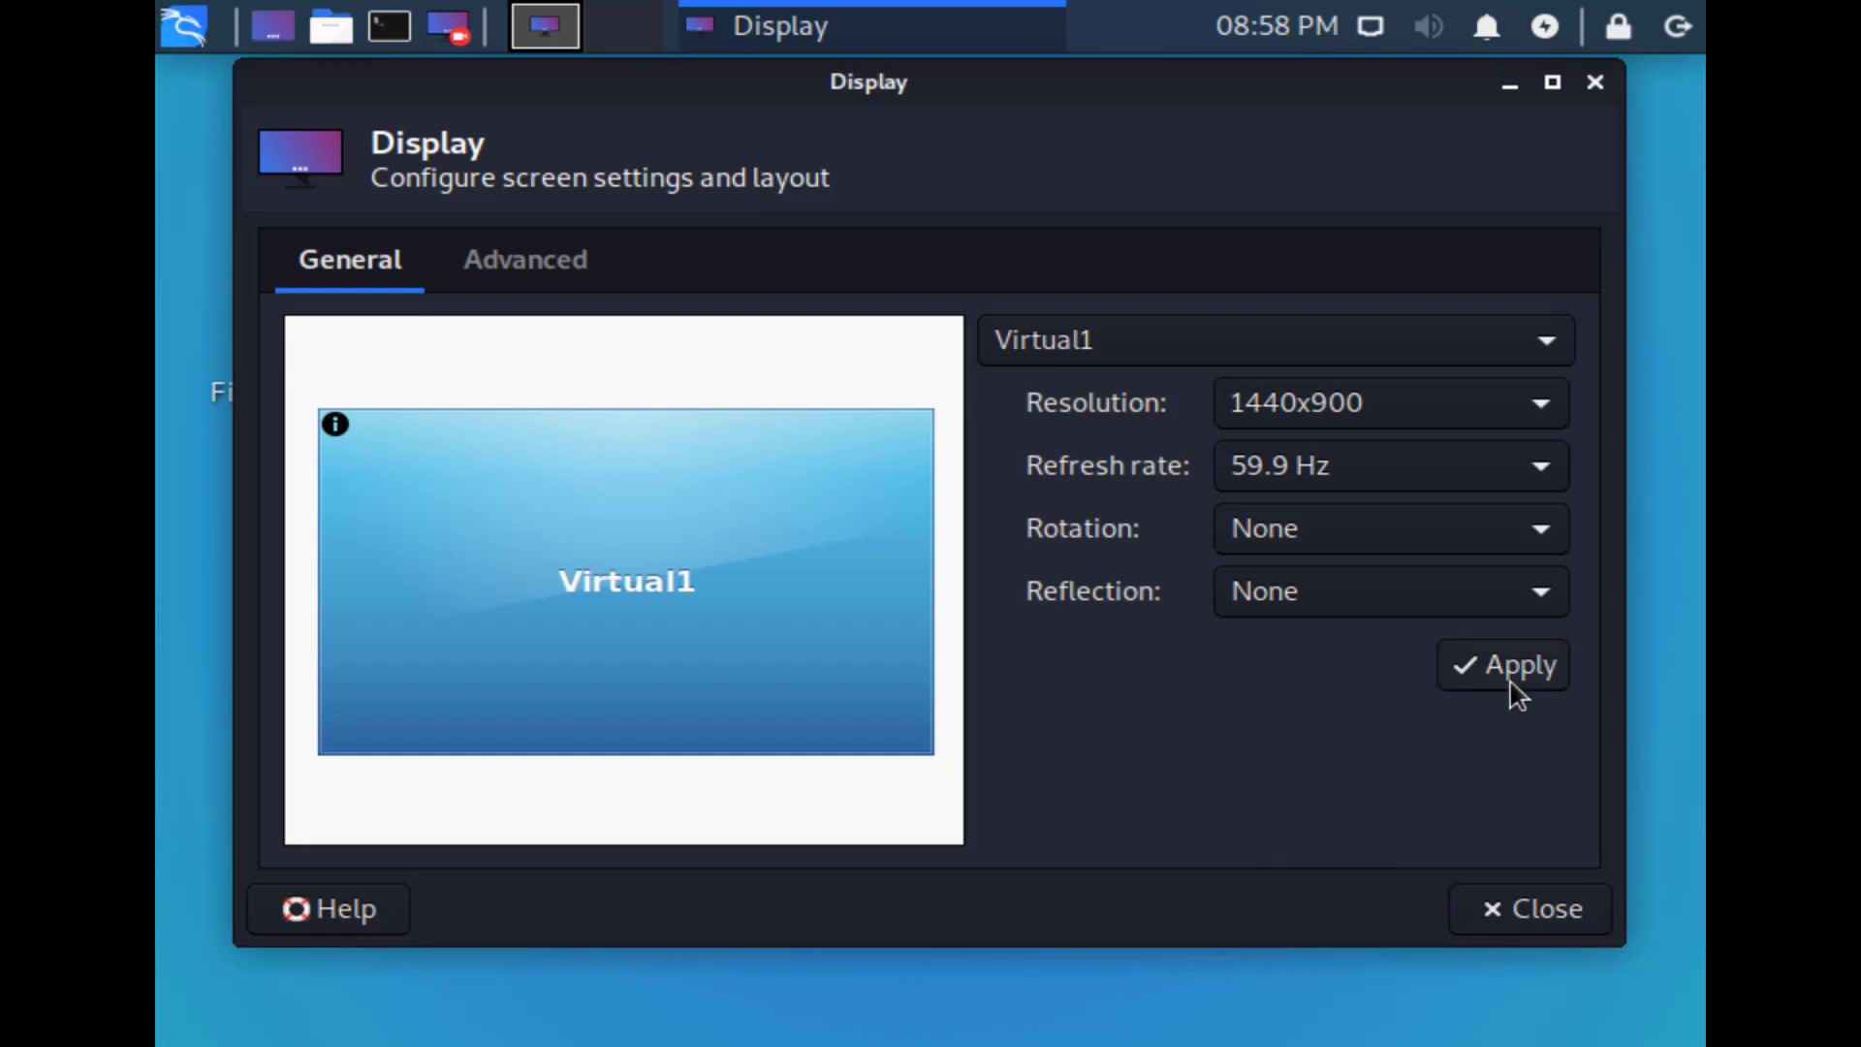
pyautogui.click(1512, 679)
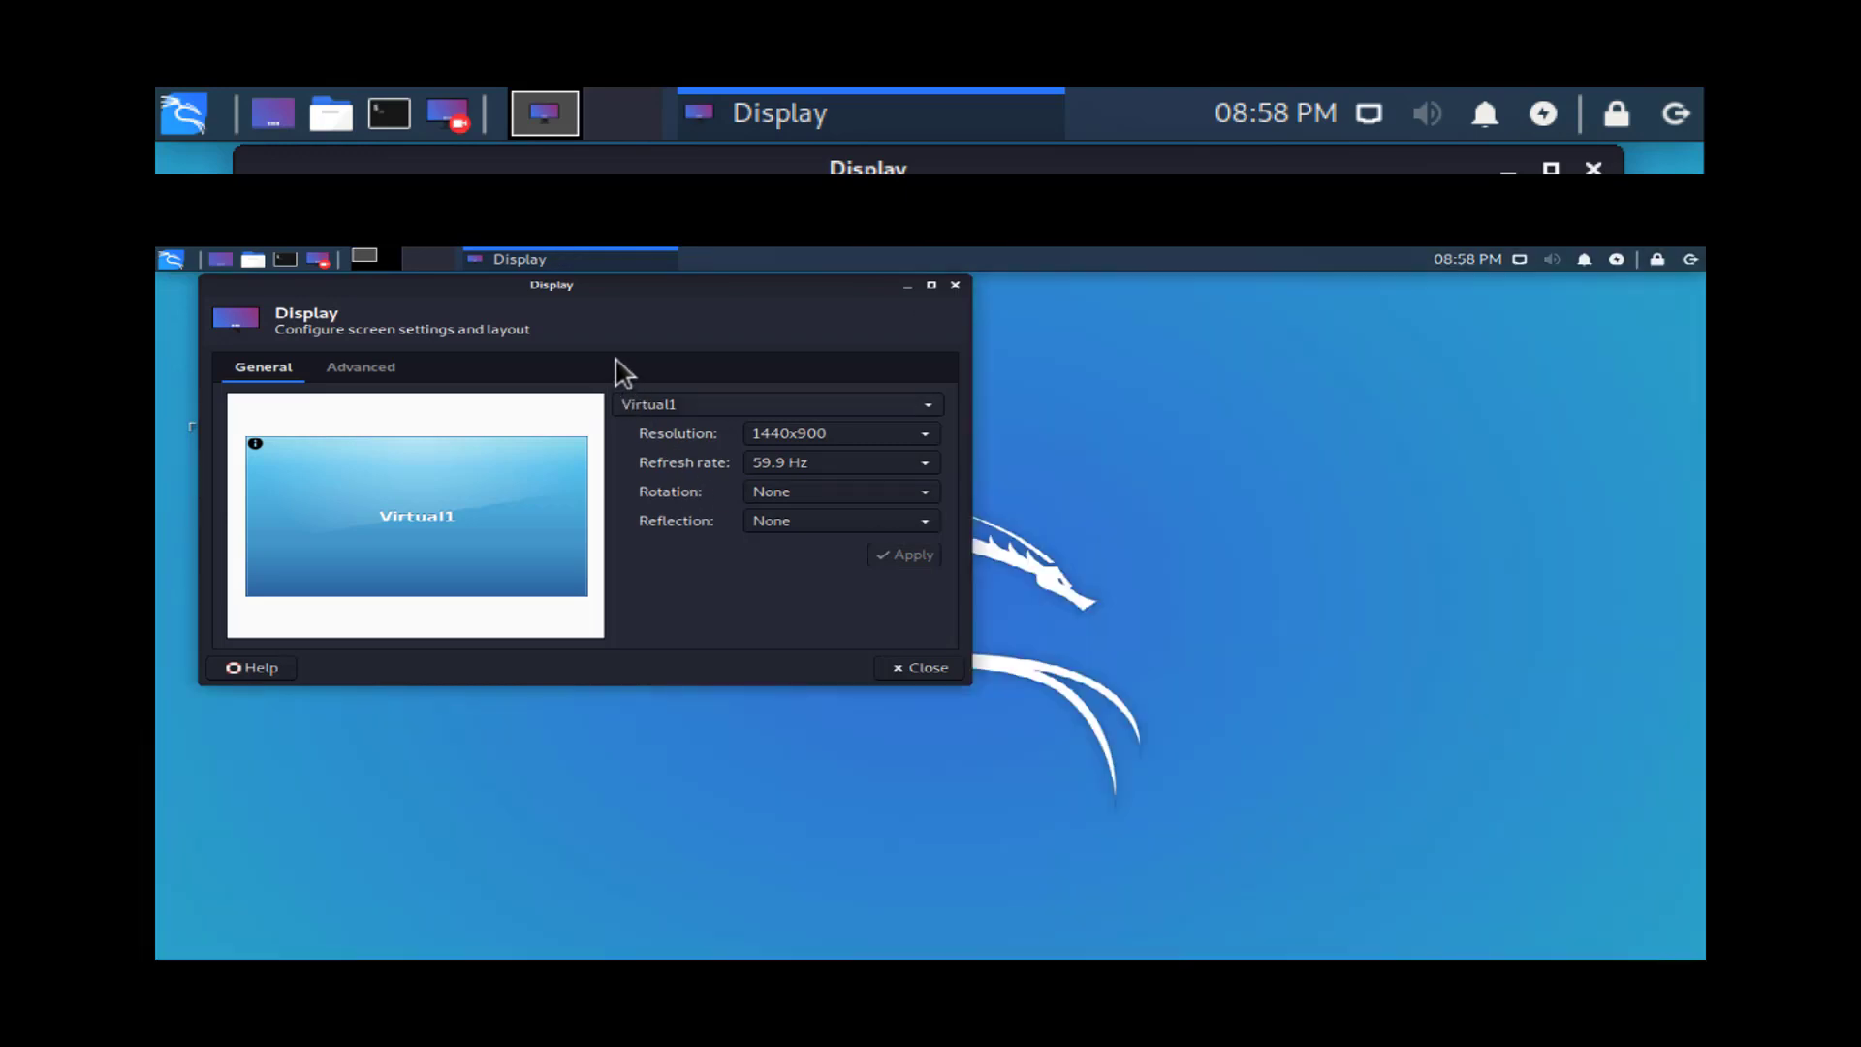
# Reapply Stretch Guest and Exclusive Mode for the resized guest screen, closing Kali's display settings.
pyautogui.click(326, 14)
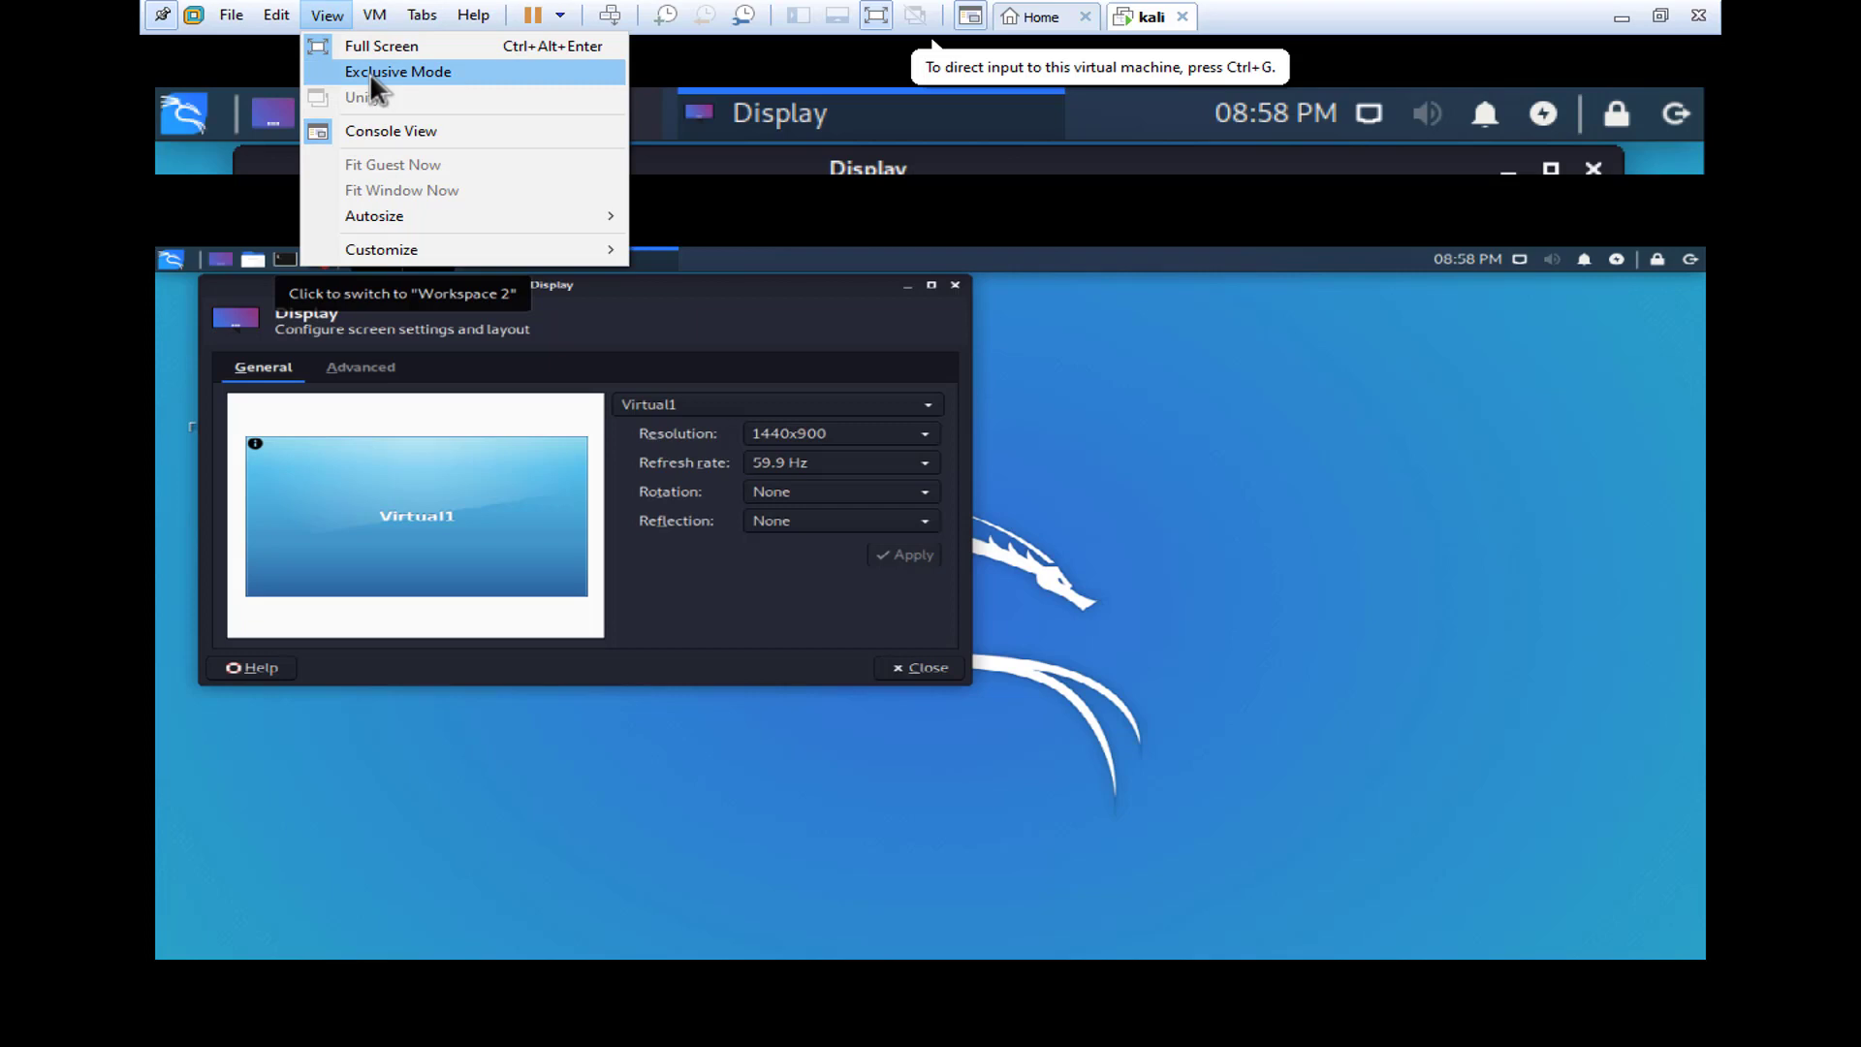
pyautogui.moveTo(378, 214)
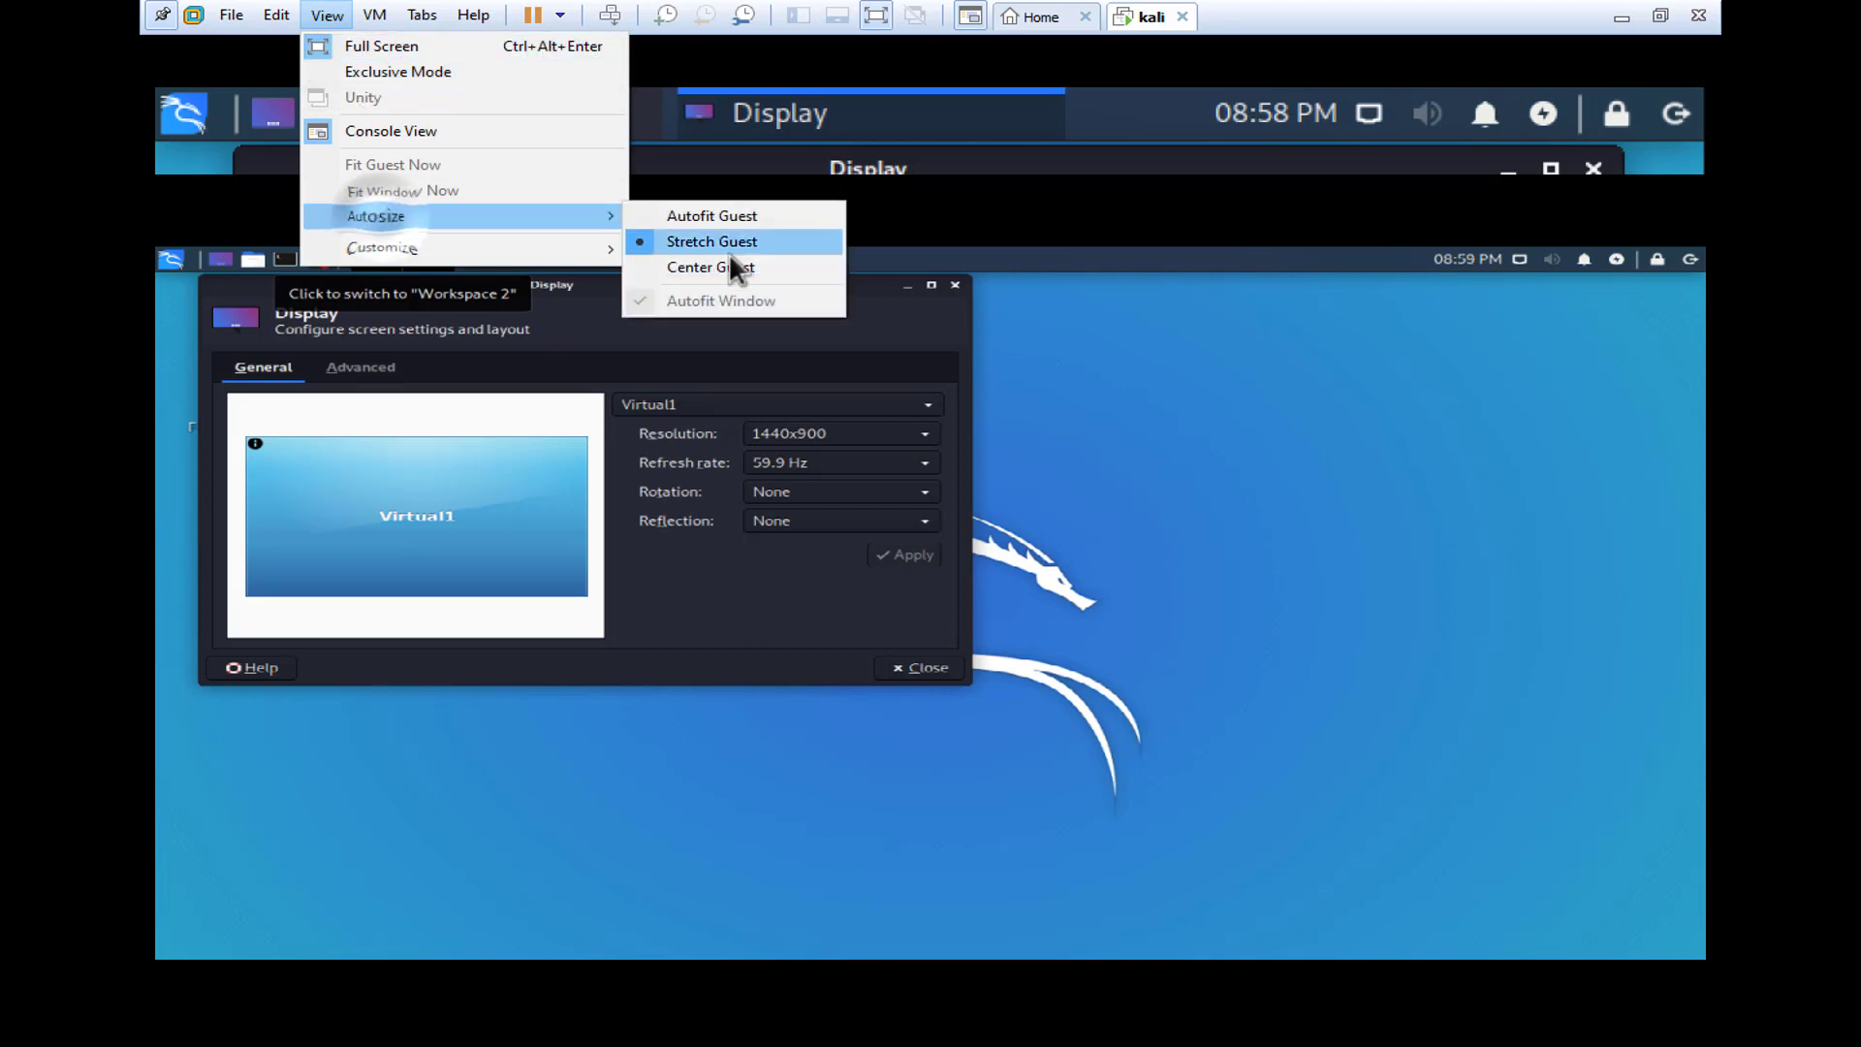
pyautogui.click(712, 241)
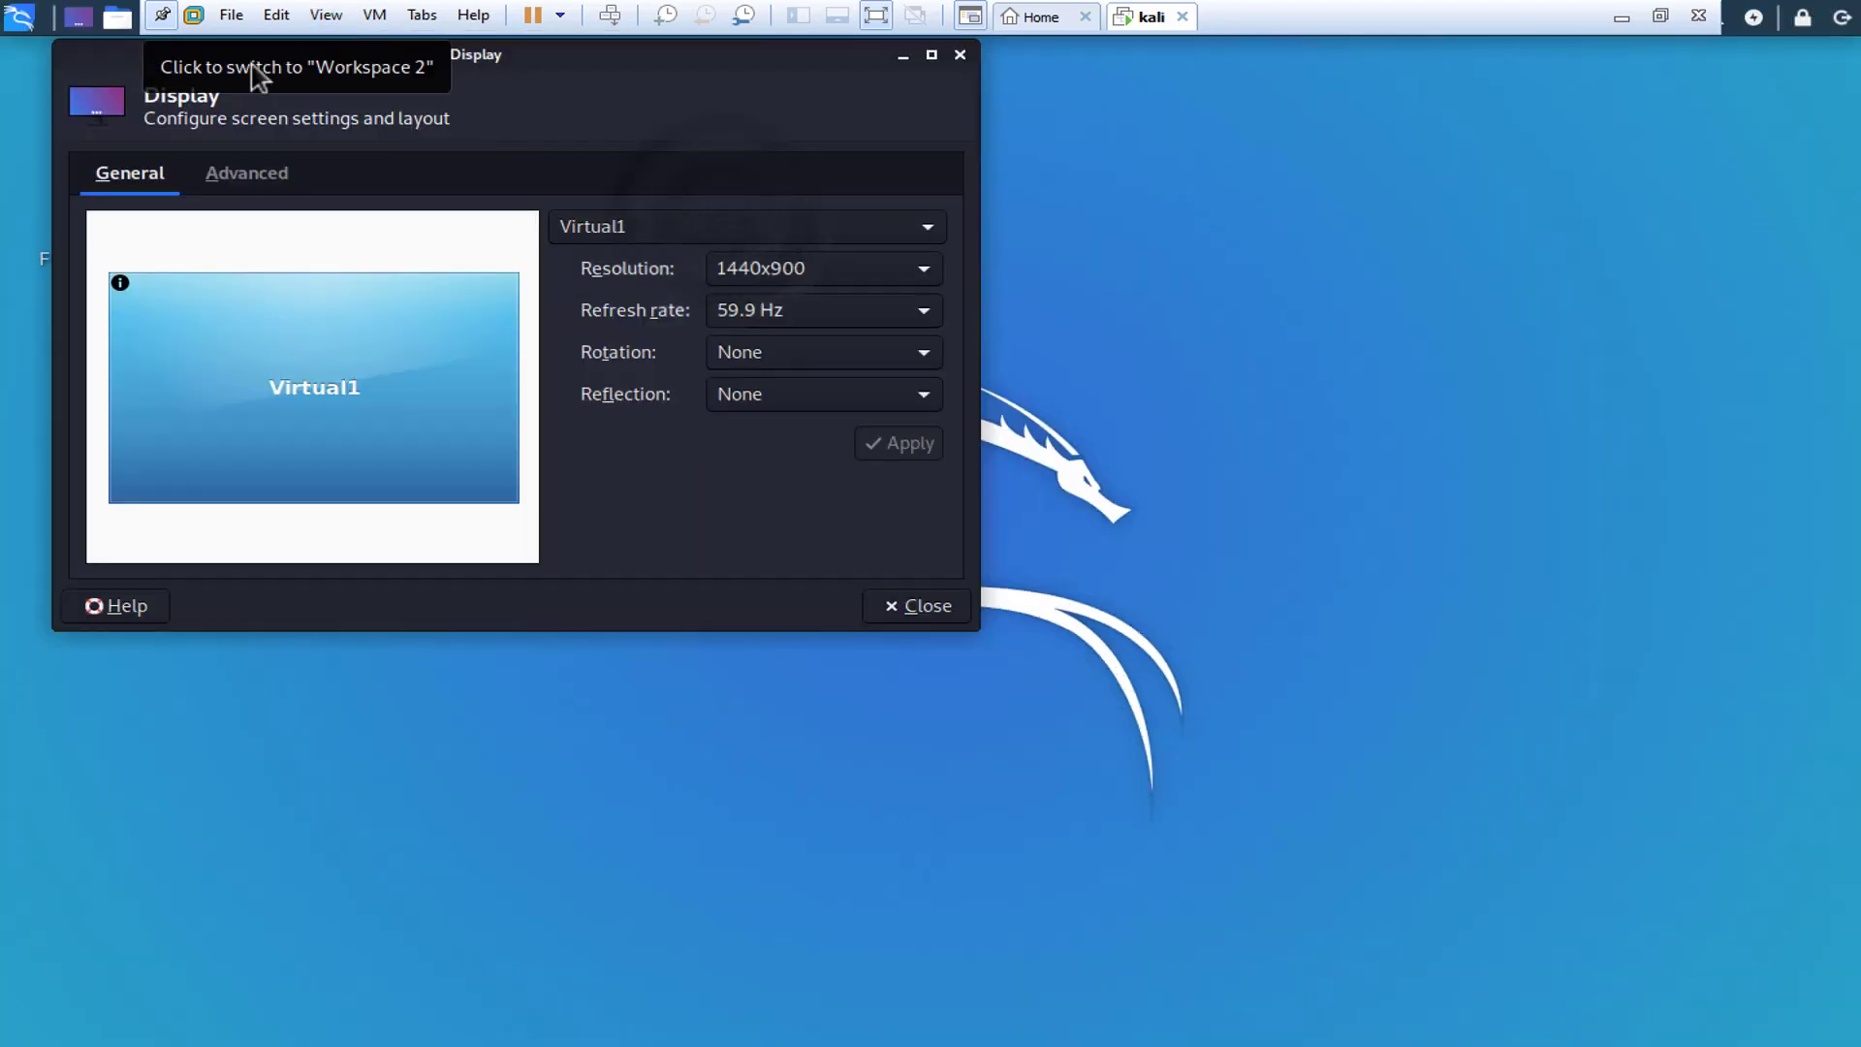
pyautogui.click(327, 15)
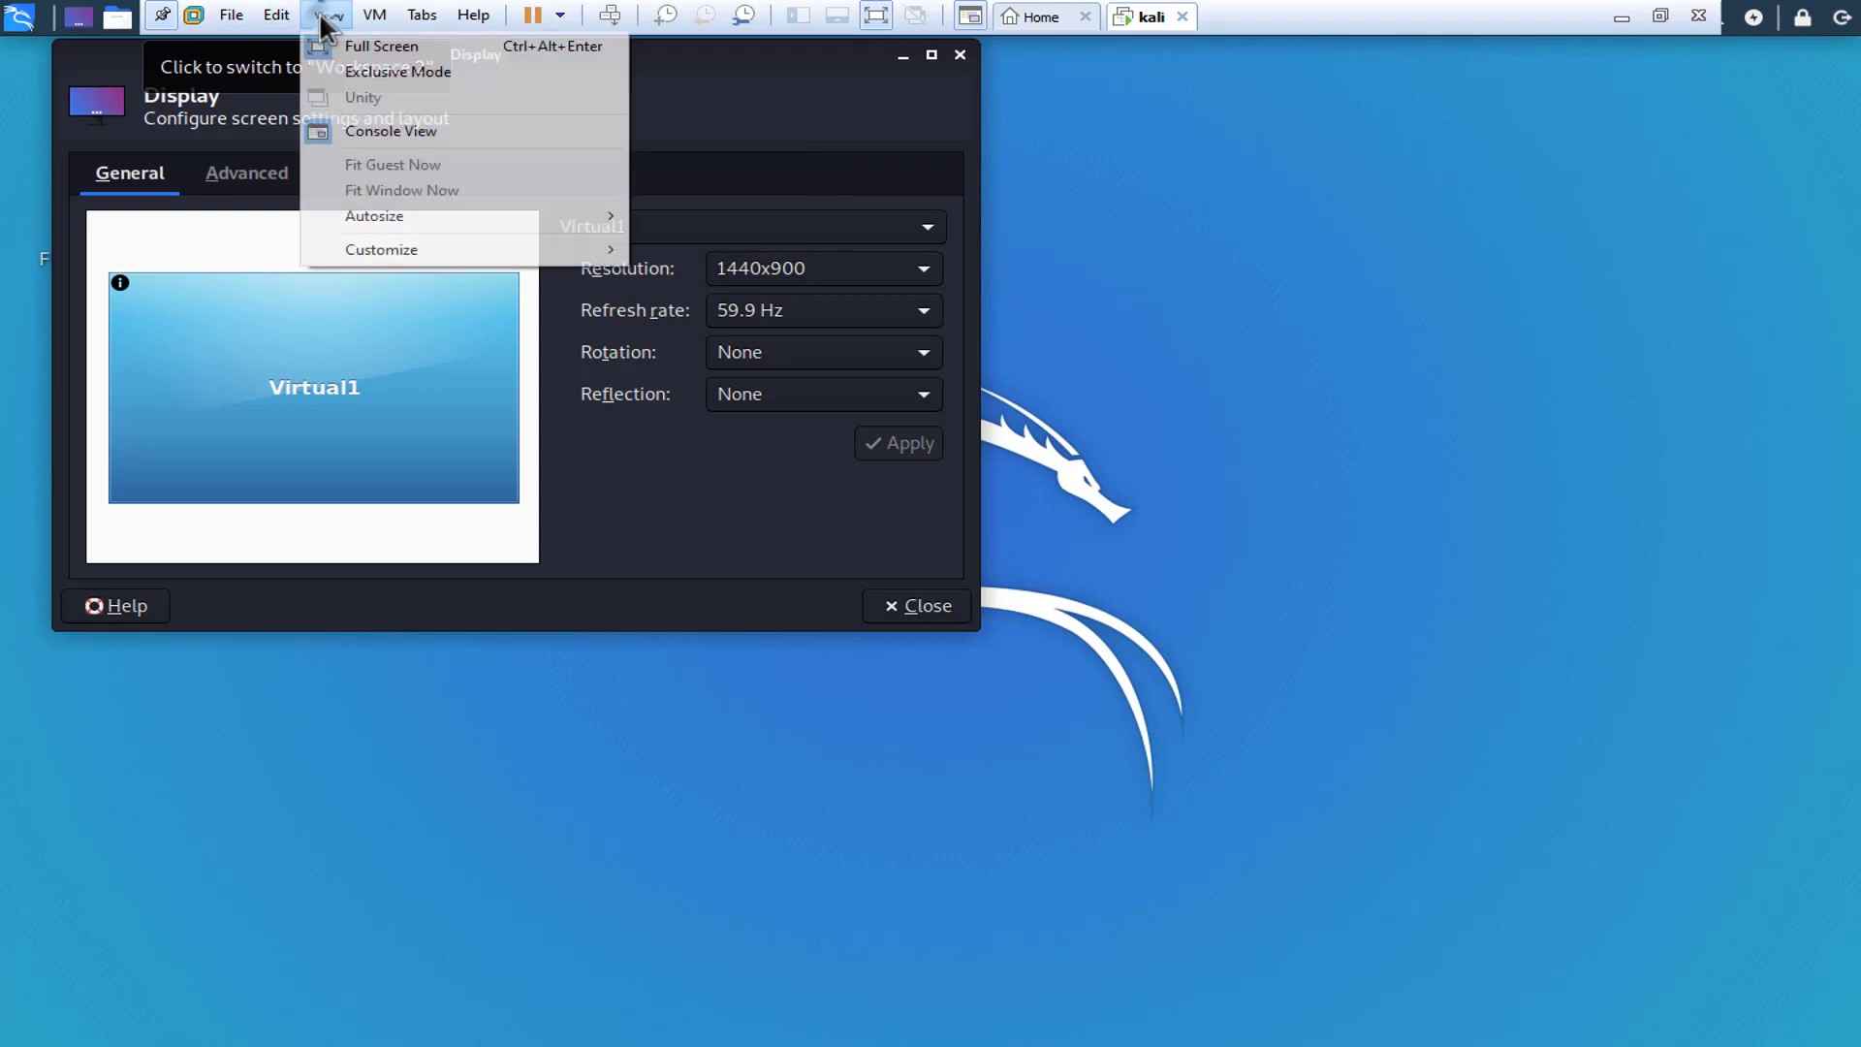
pyautogui.click(376, 72)
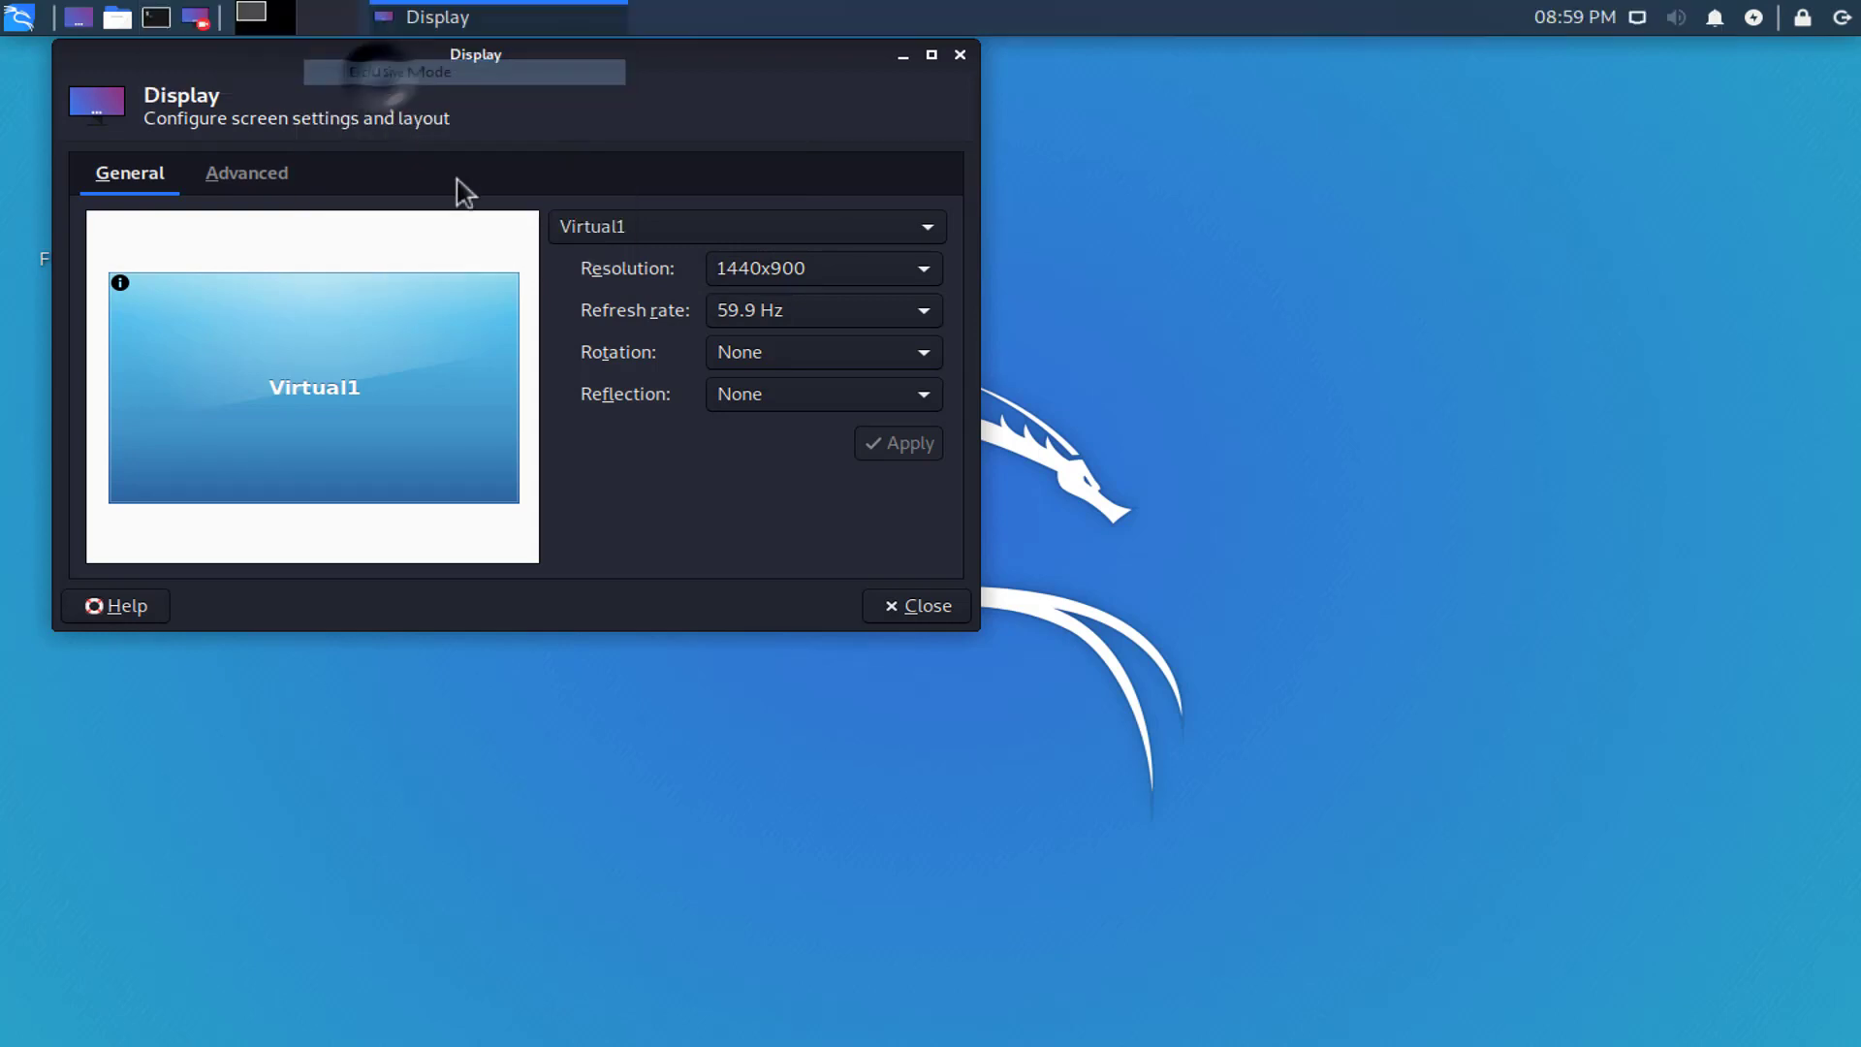
pyautogui.click(1208, 366)
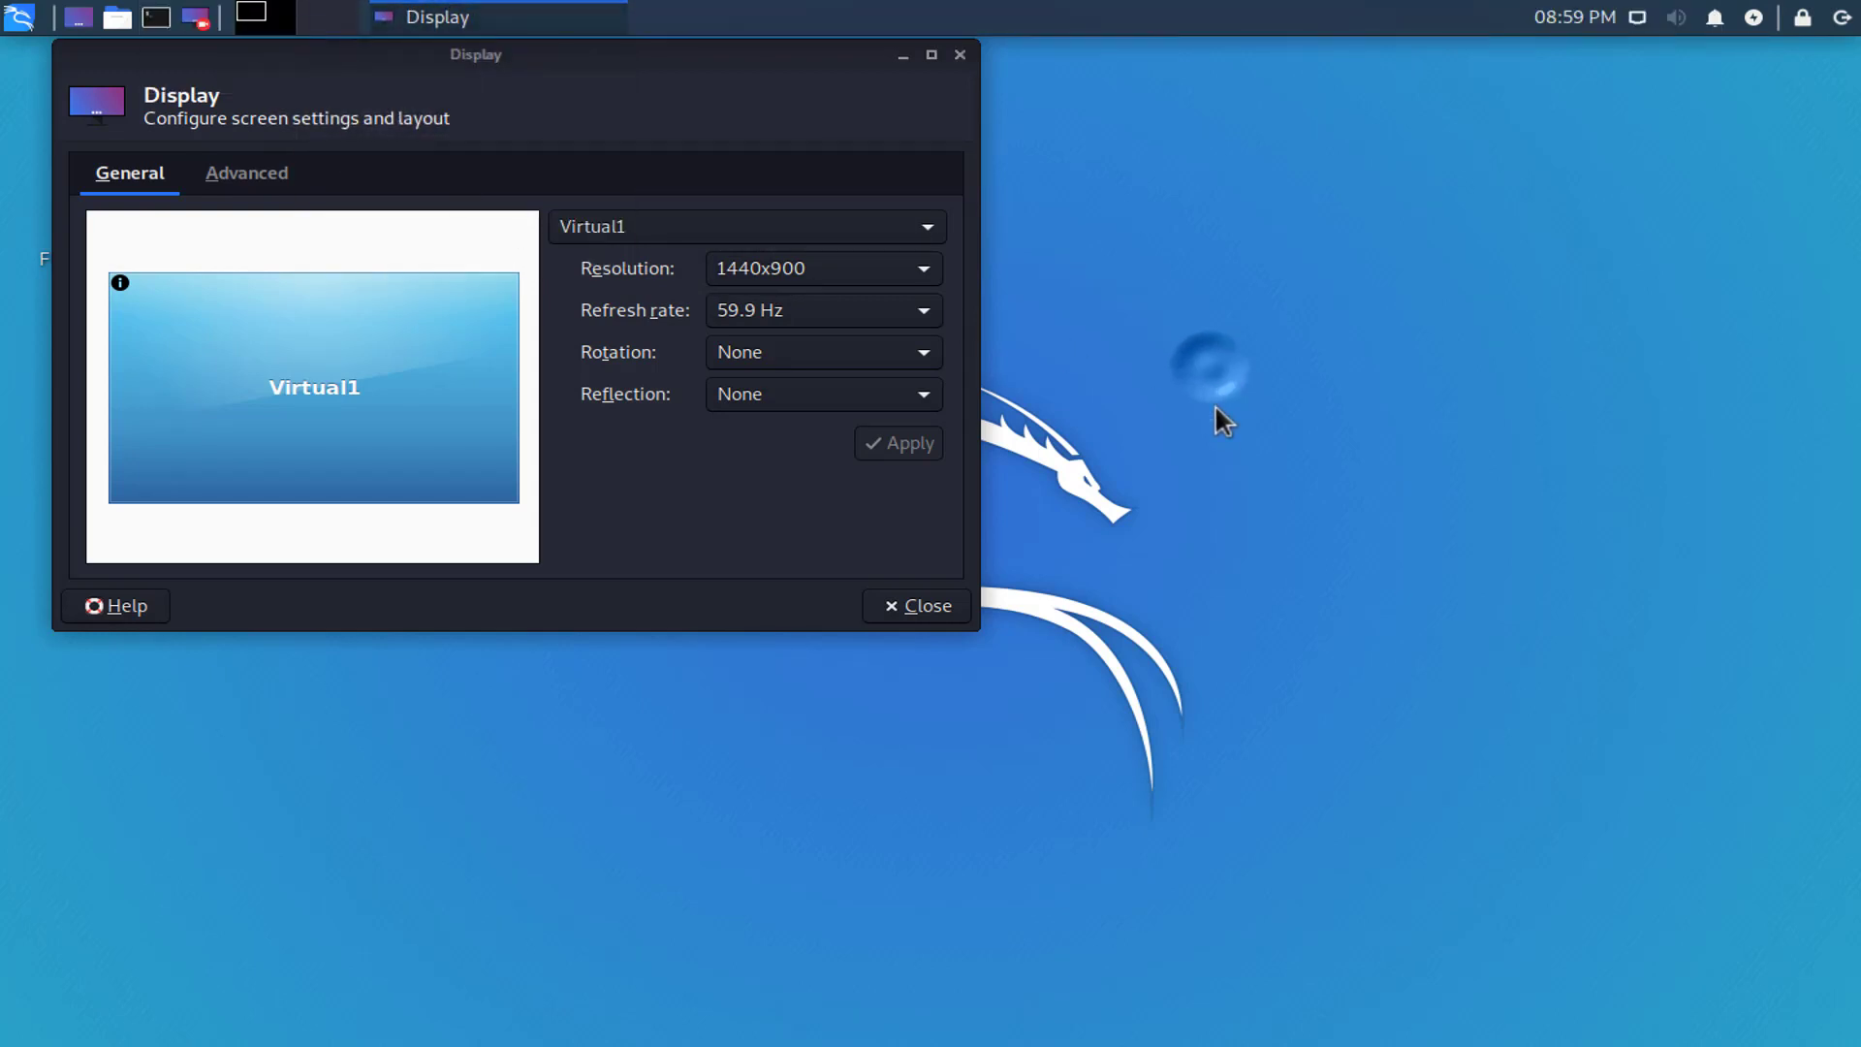
pyautogui.click(959, 55)
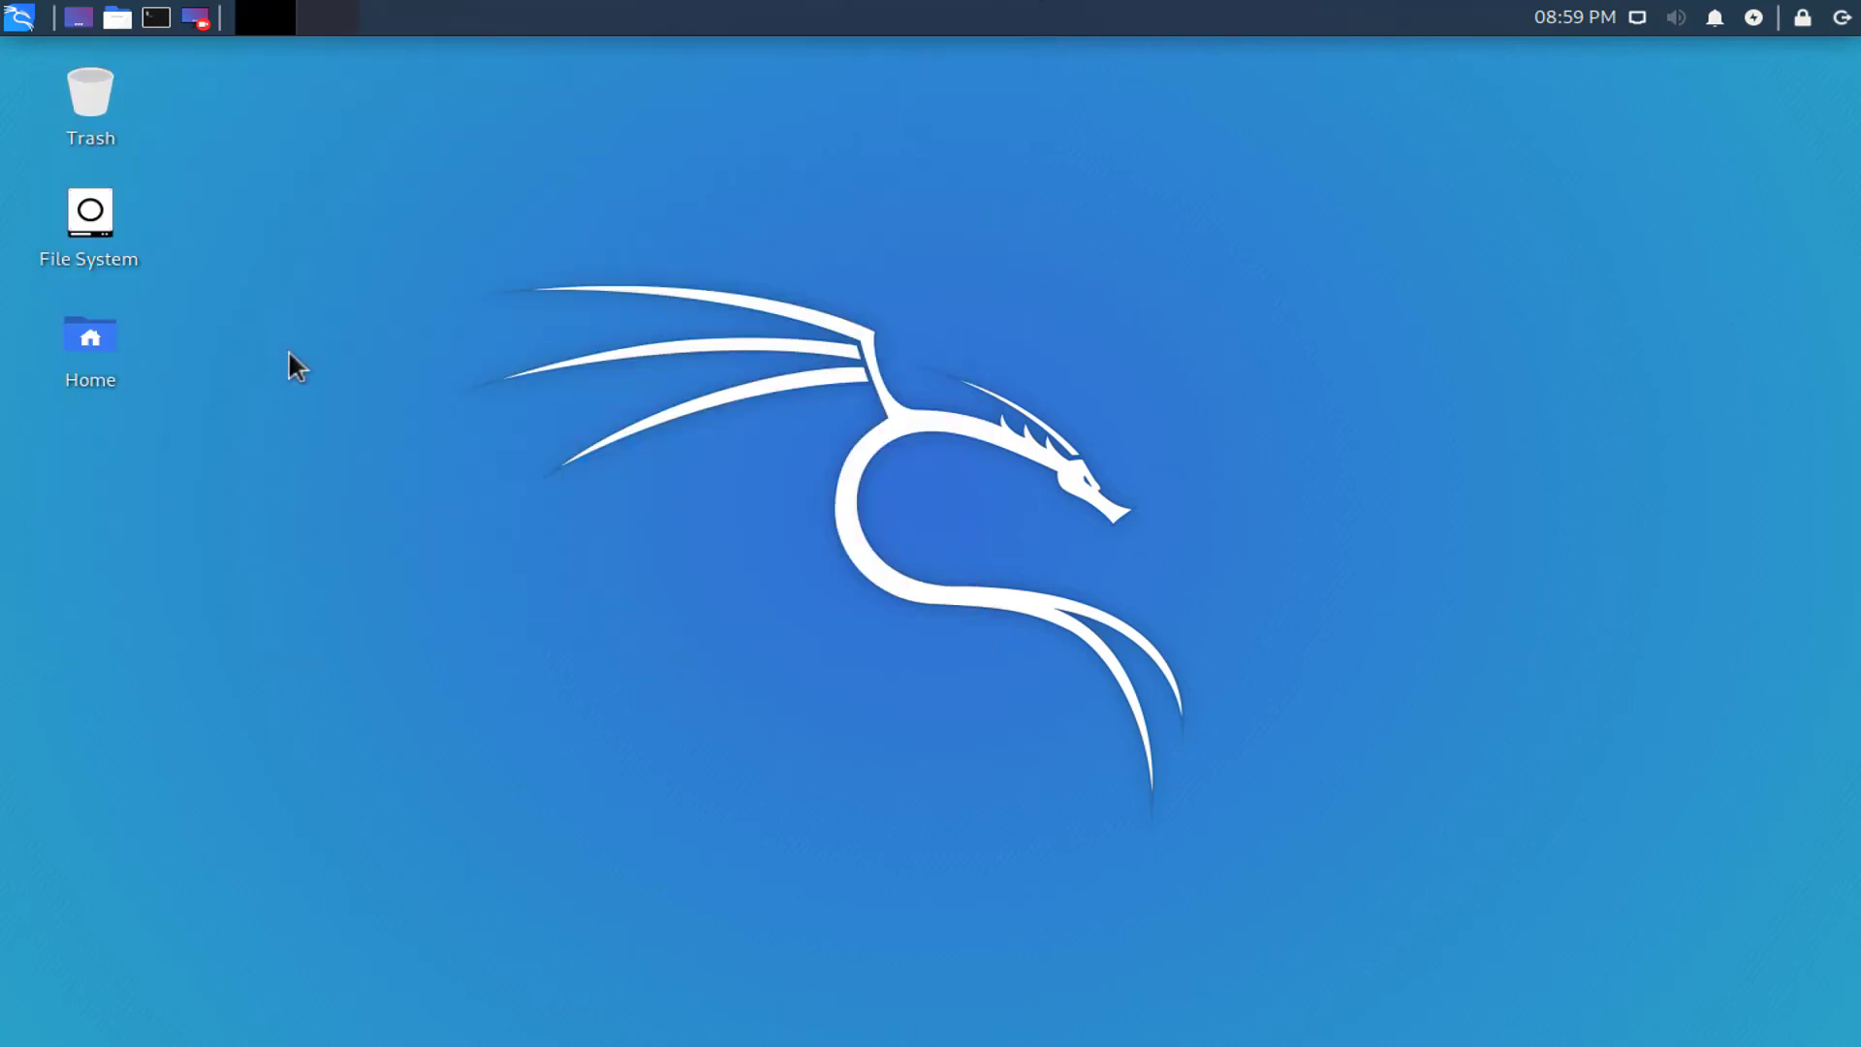
# Browse Kali's application categories, including the Vulnerability Analysis and Wireless Attacks tools.
pyautogui.click(19, 20)
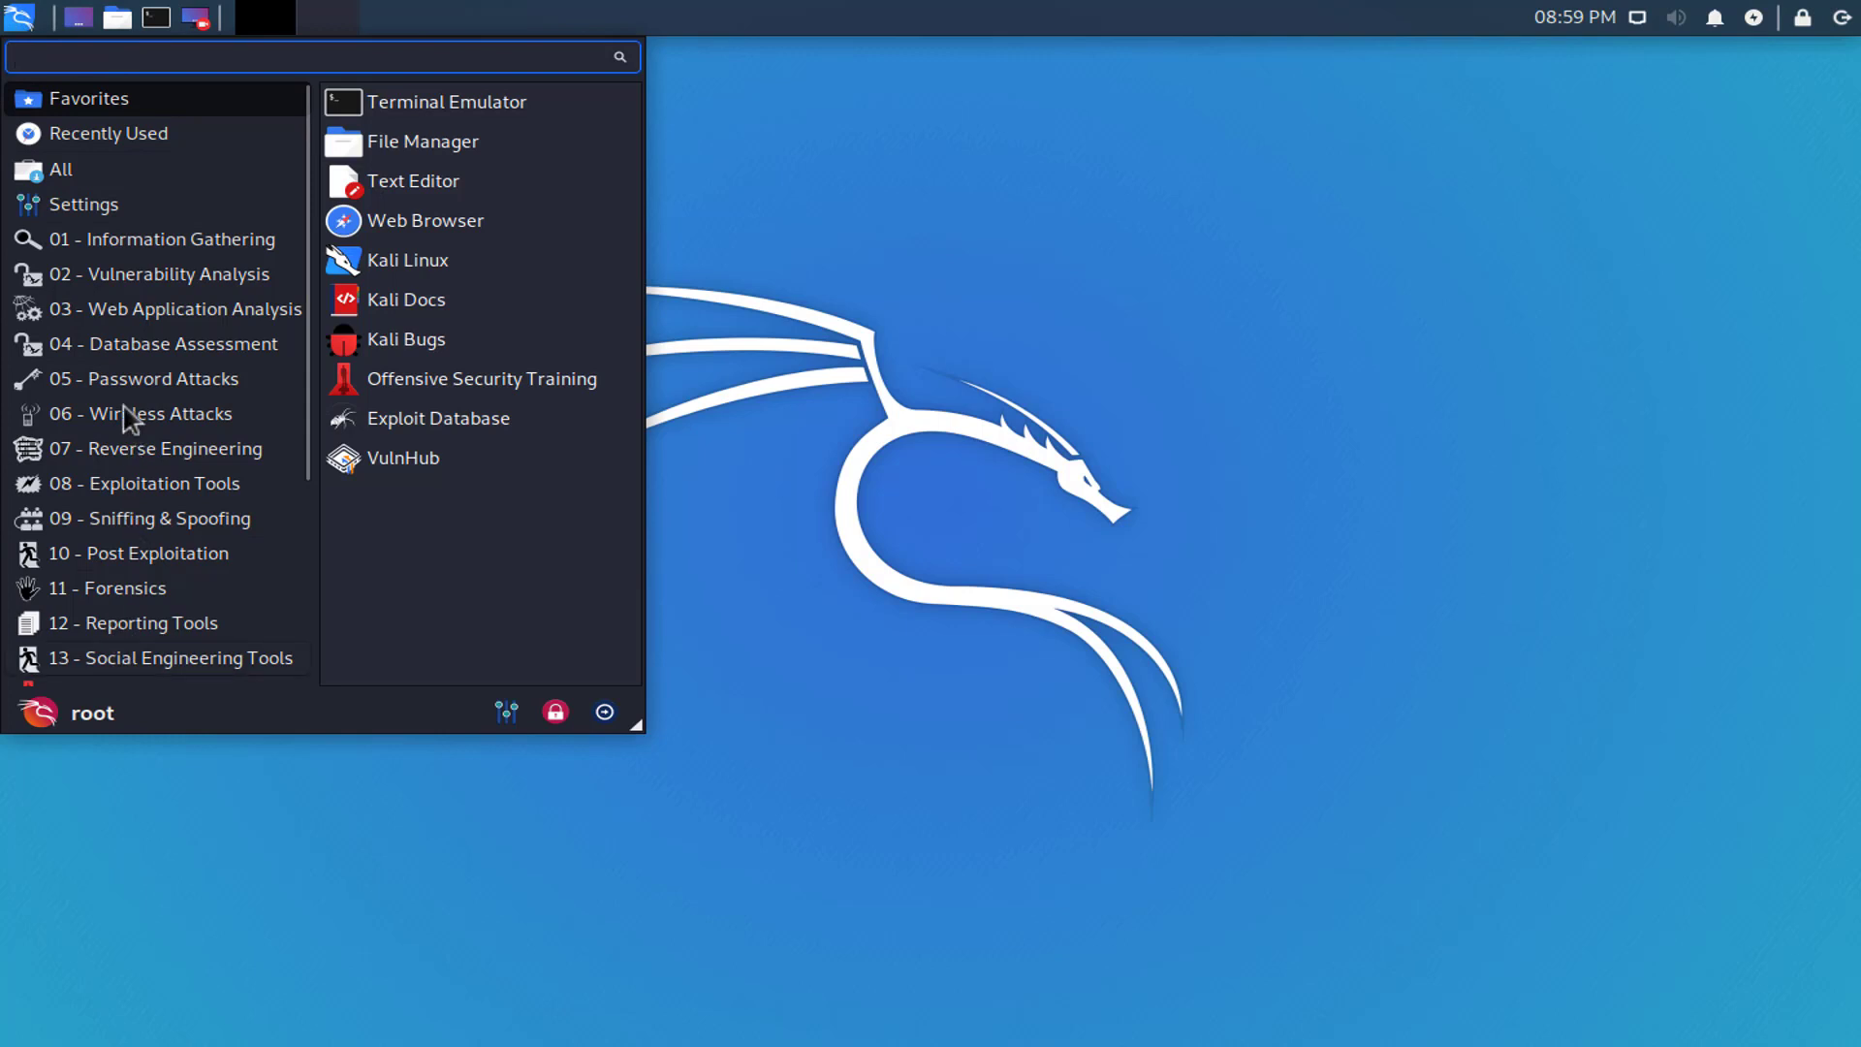
pyautogui.click(953, 333)
pyautogui.rightClick(950, 330)
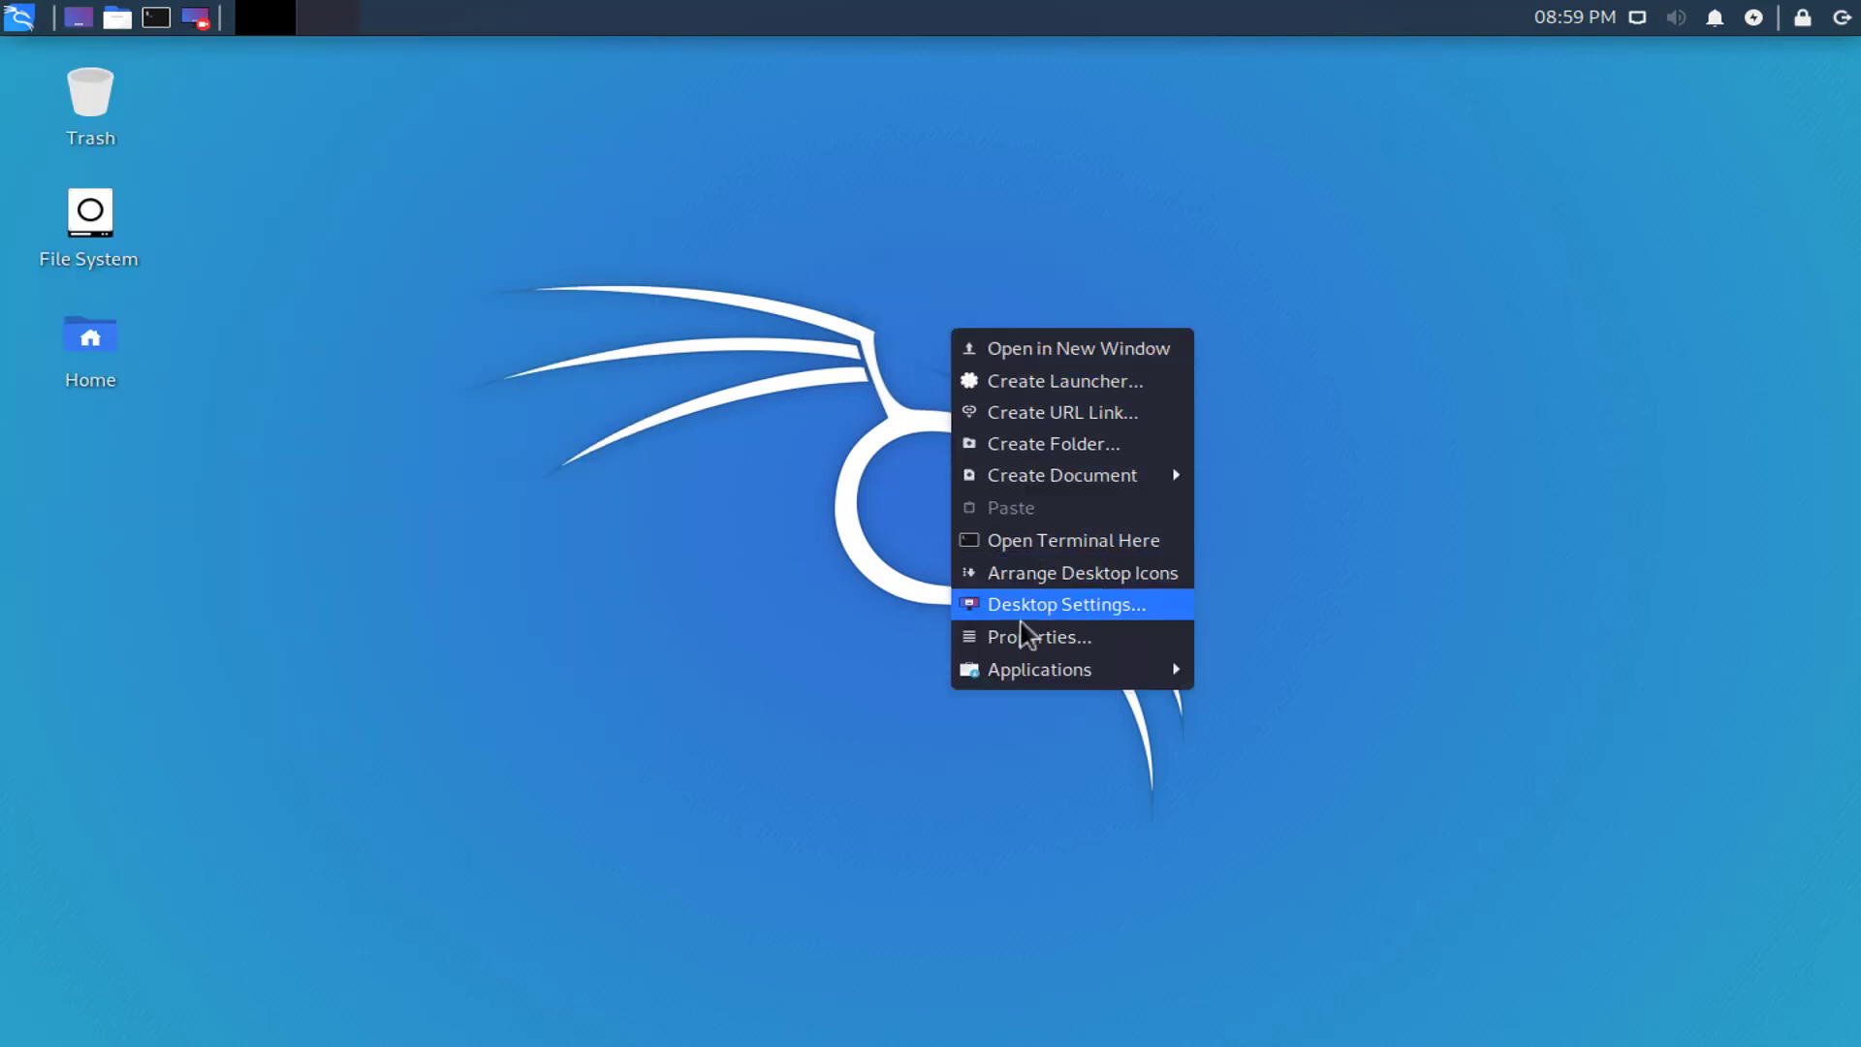
pyautogui.moveTo(1036, 679)
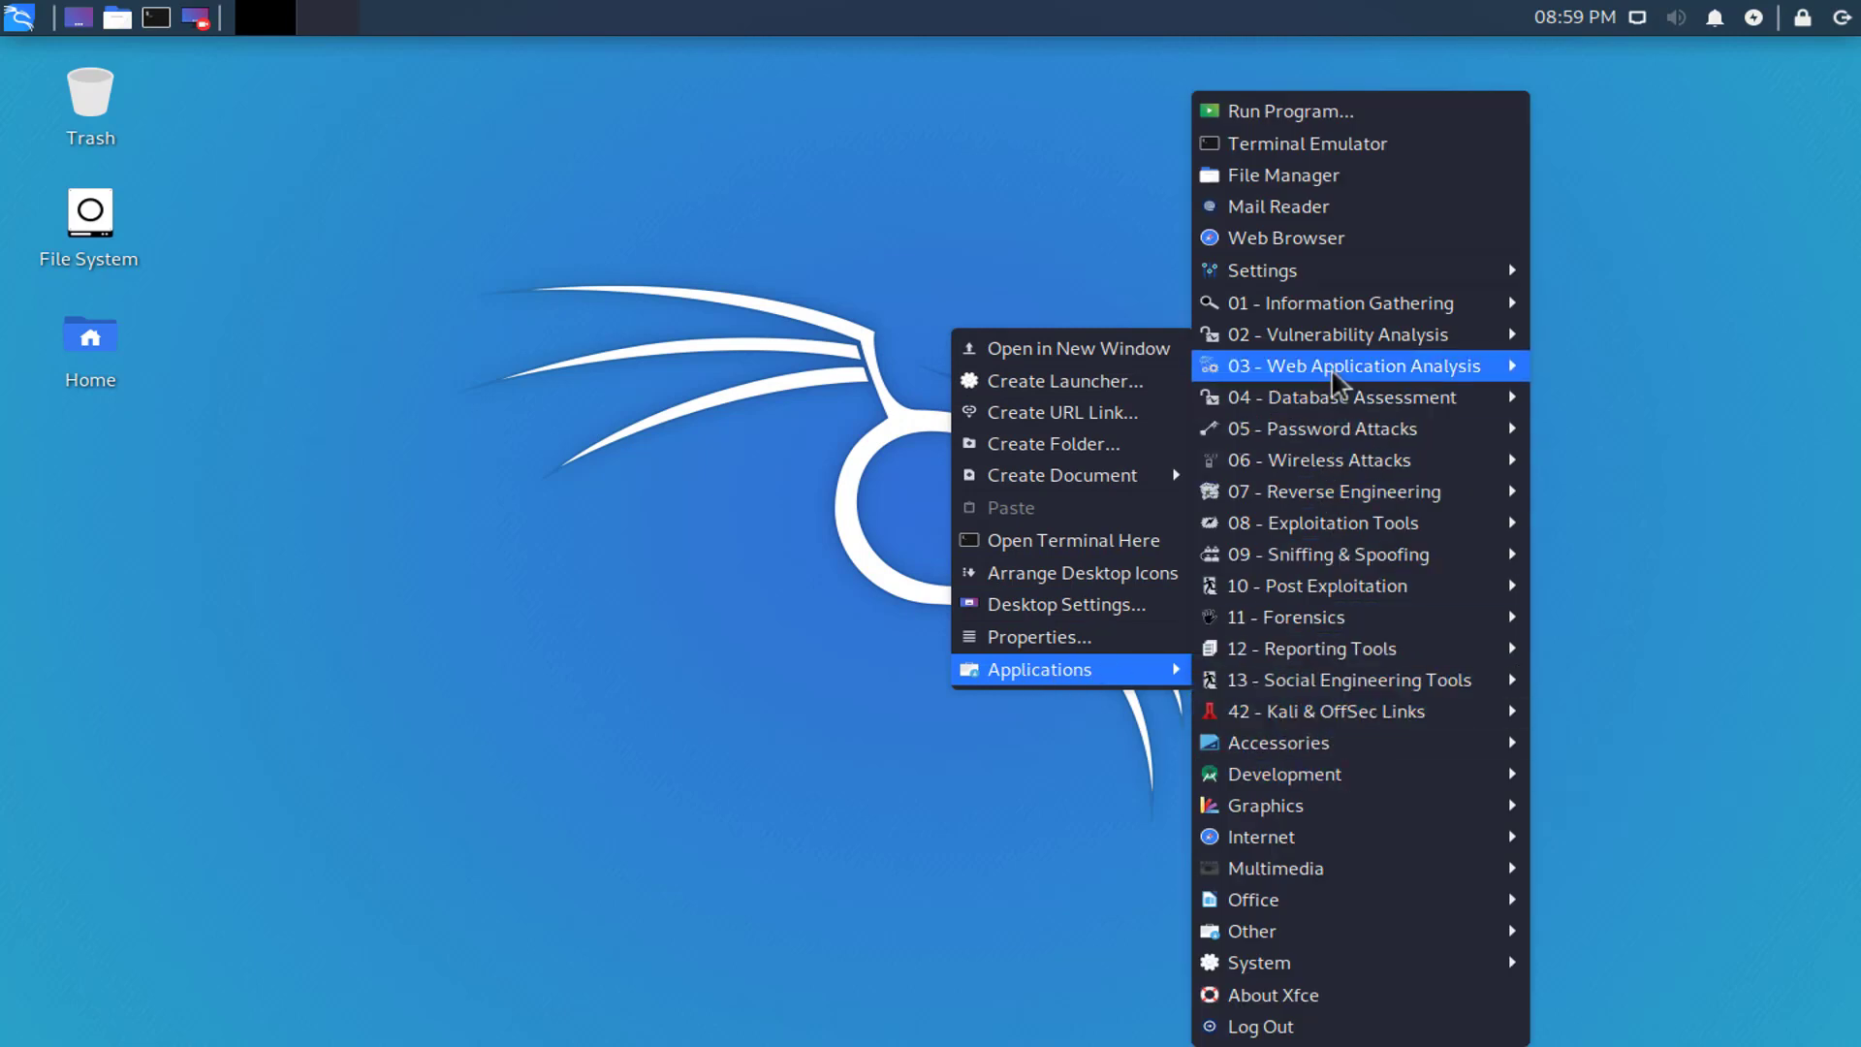
pyautogui.moveTo(1343, 345)
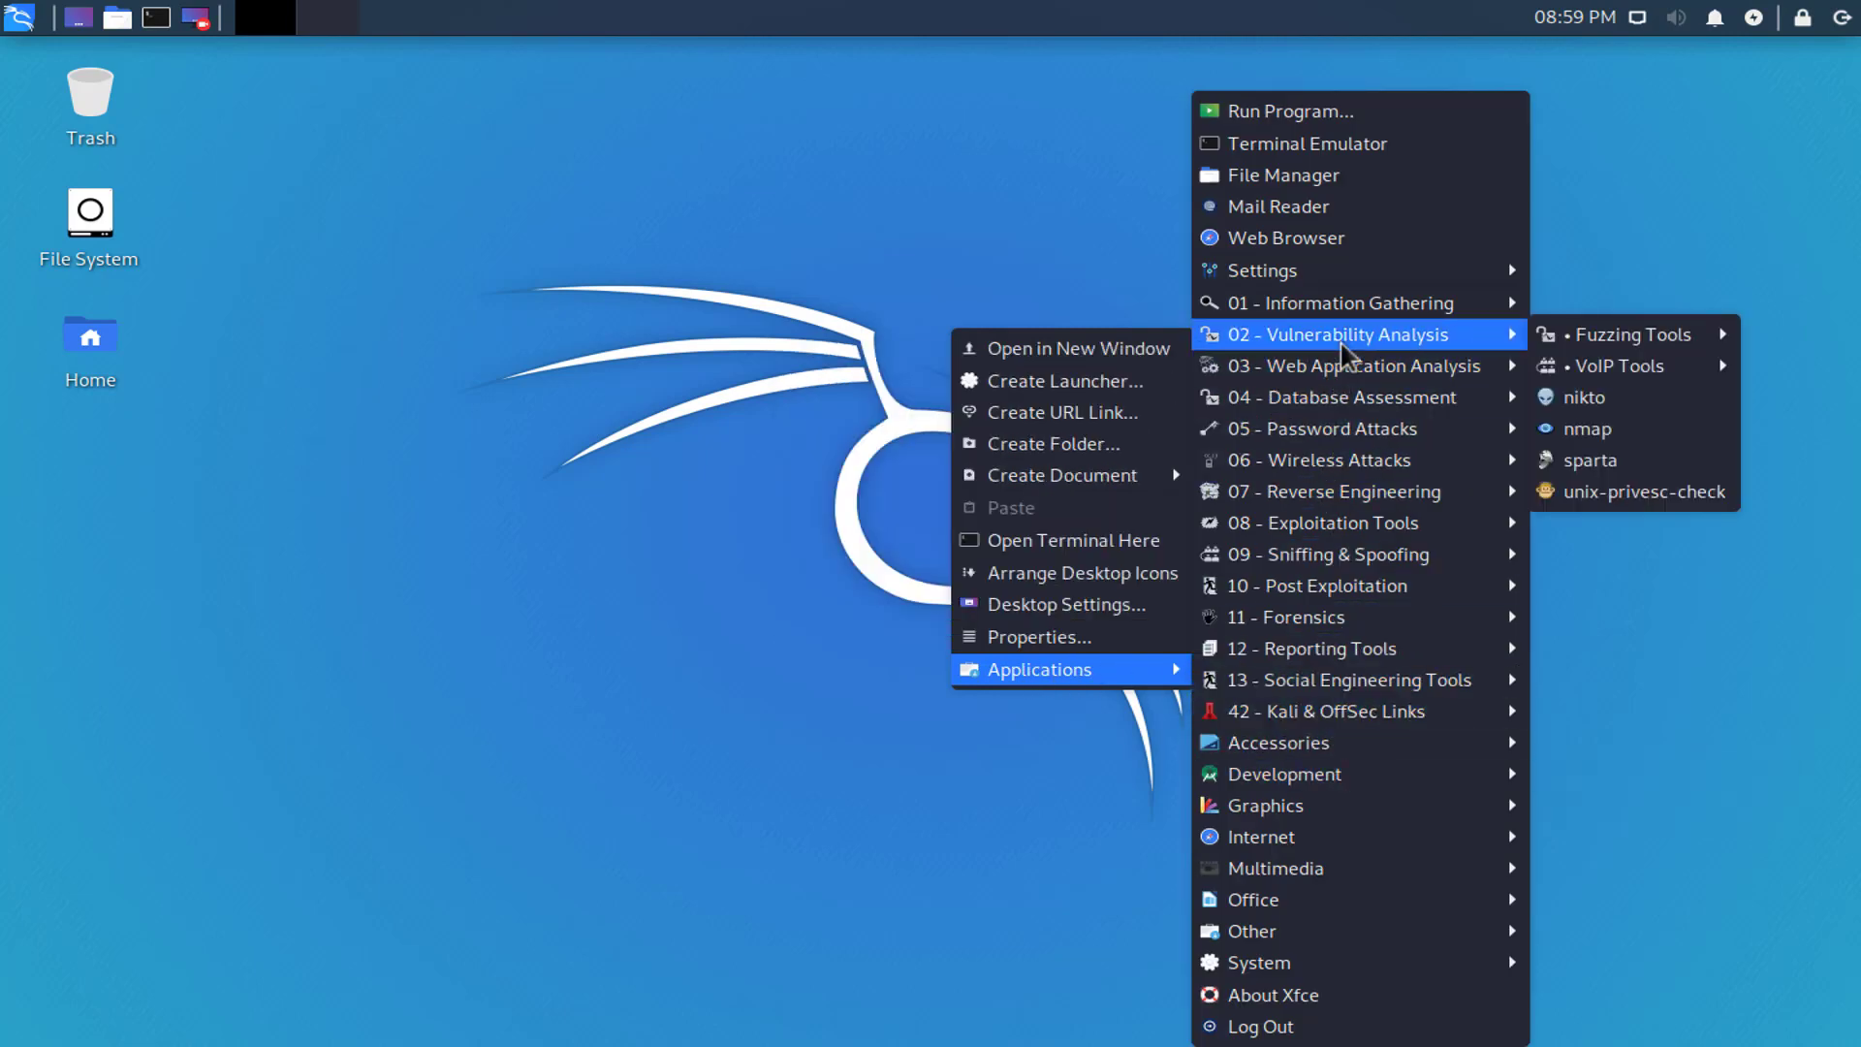
pyautogui.moveTo(1347, 463)
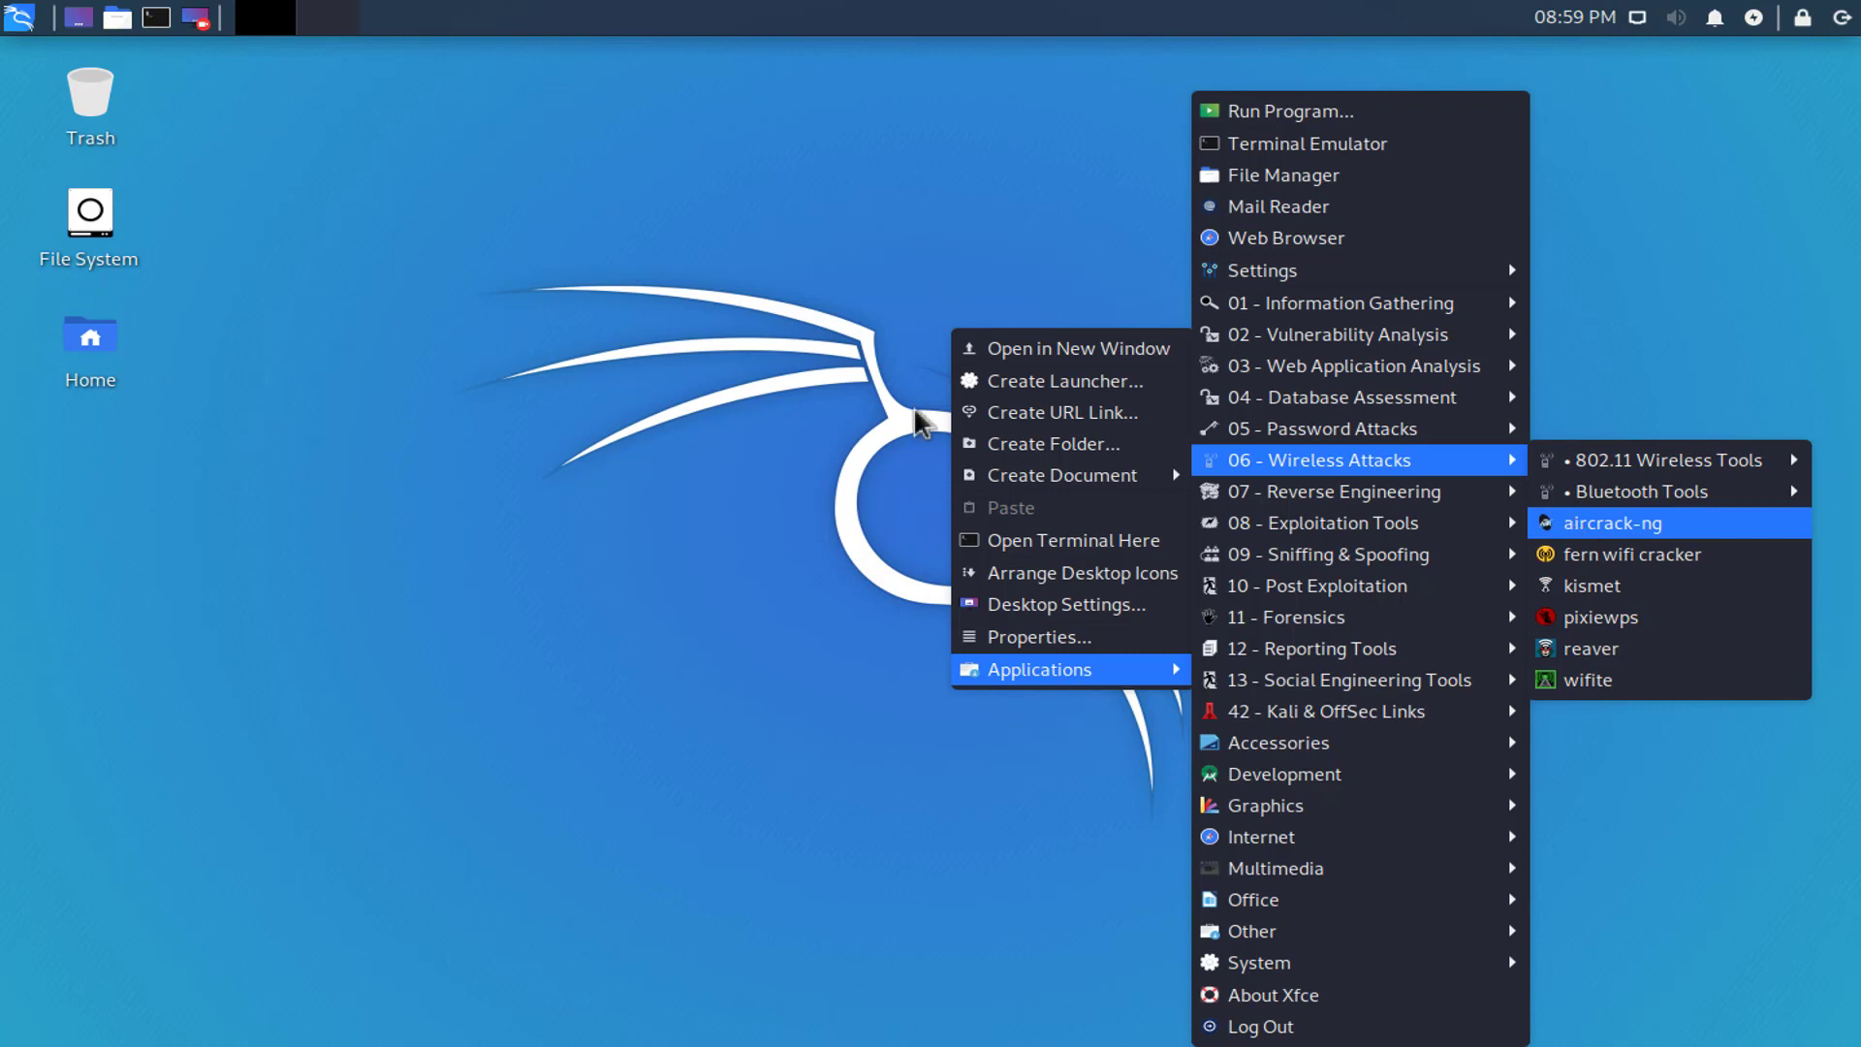
pyautogui.click(649, 277)
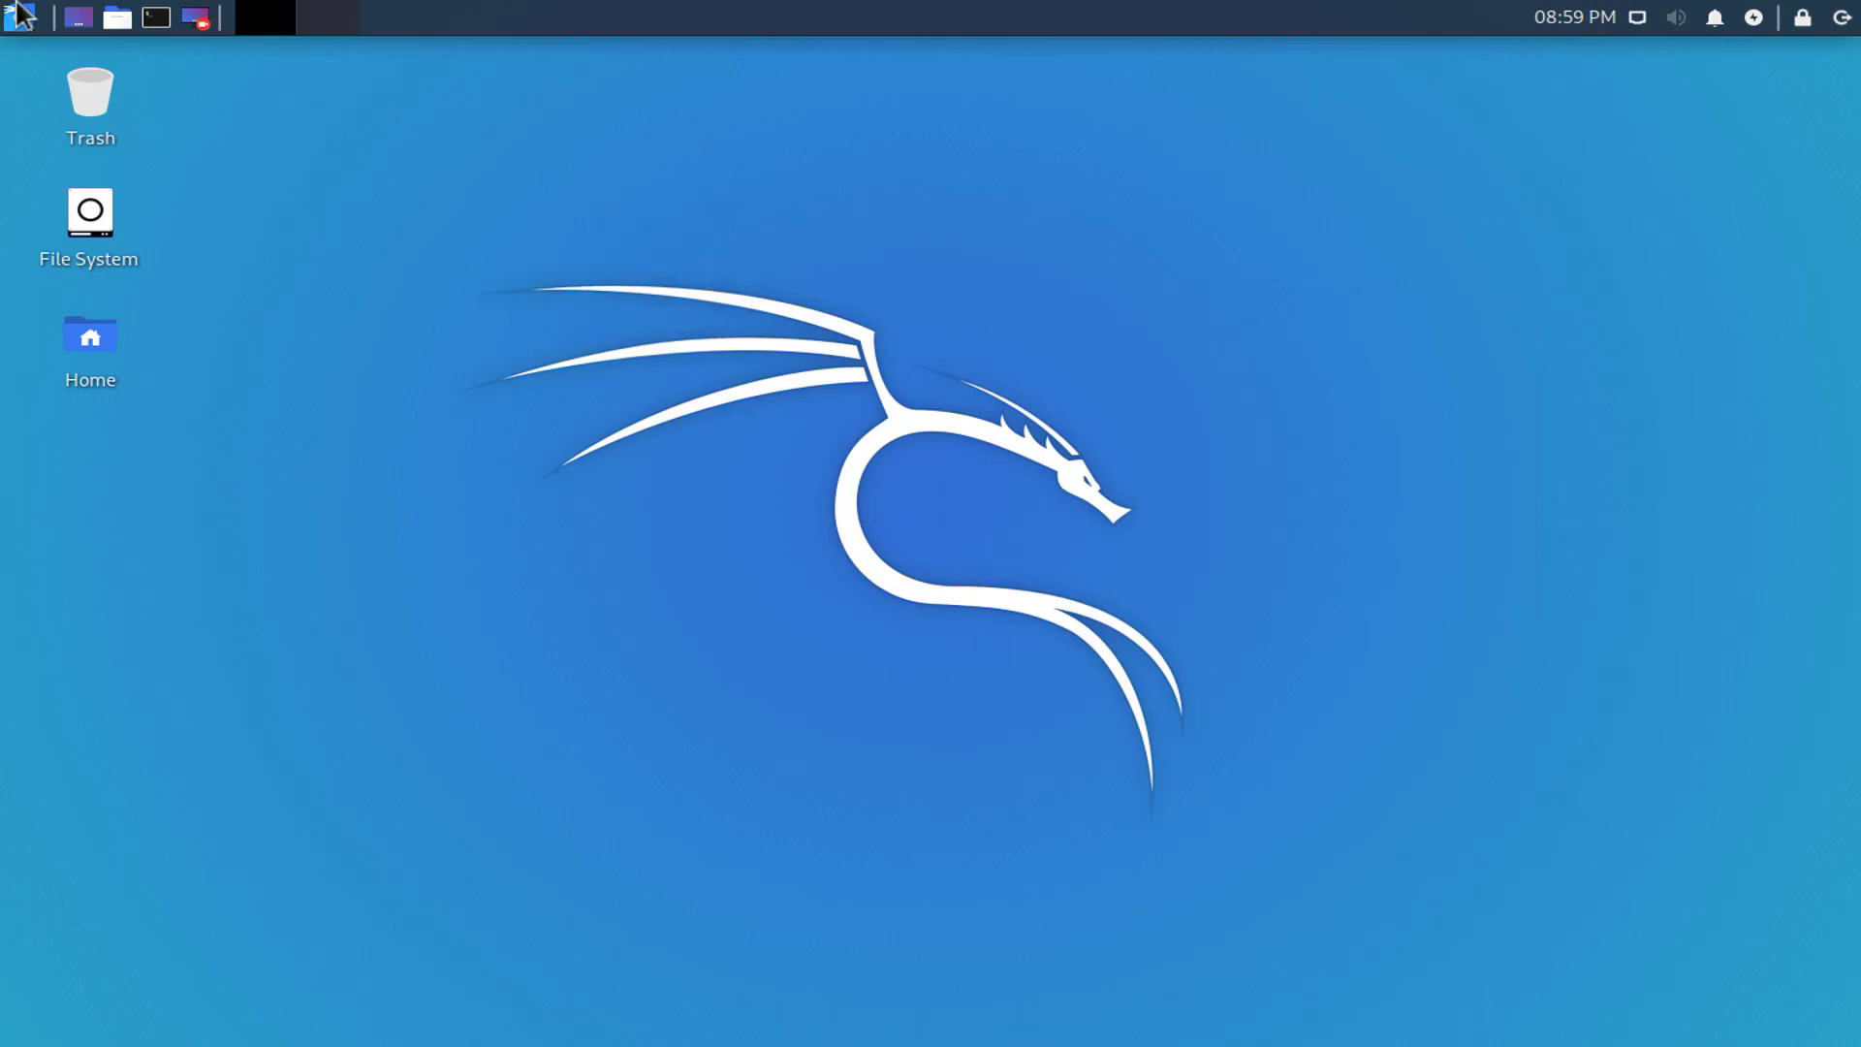
# Look through the File System root and the Desktop folder in a maximized file manager window, and close it.
pyautogui.doubleClick(101, 226)
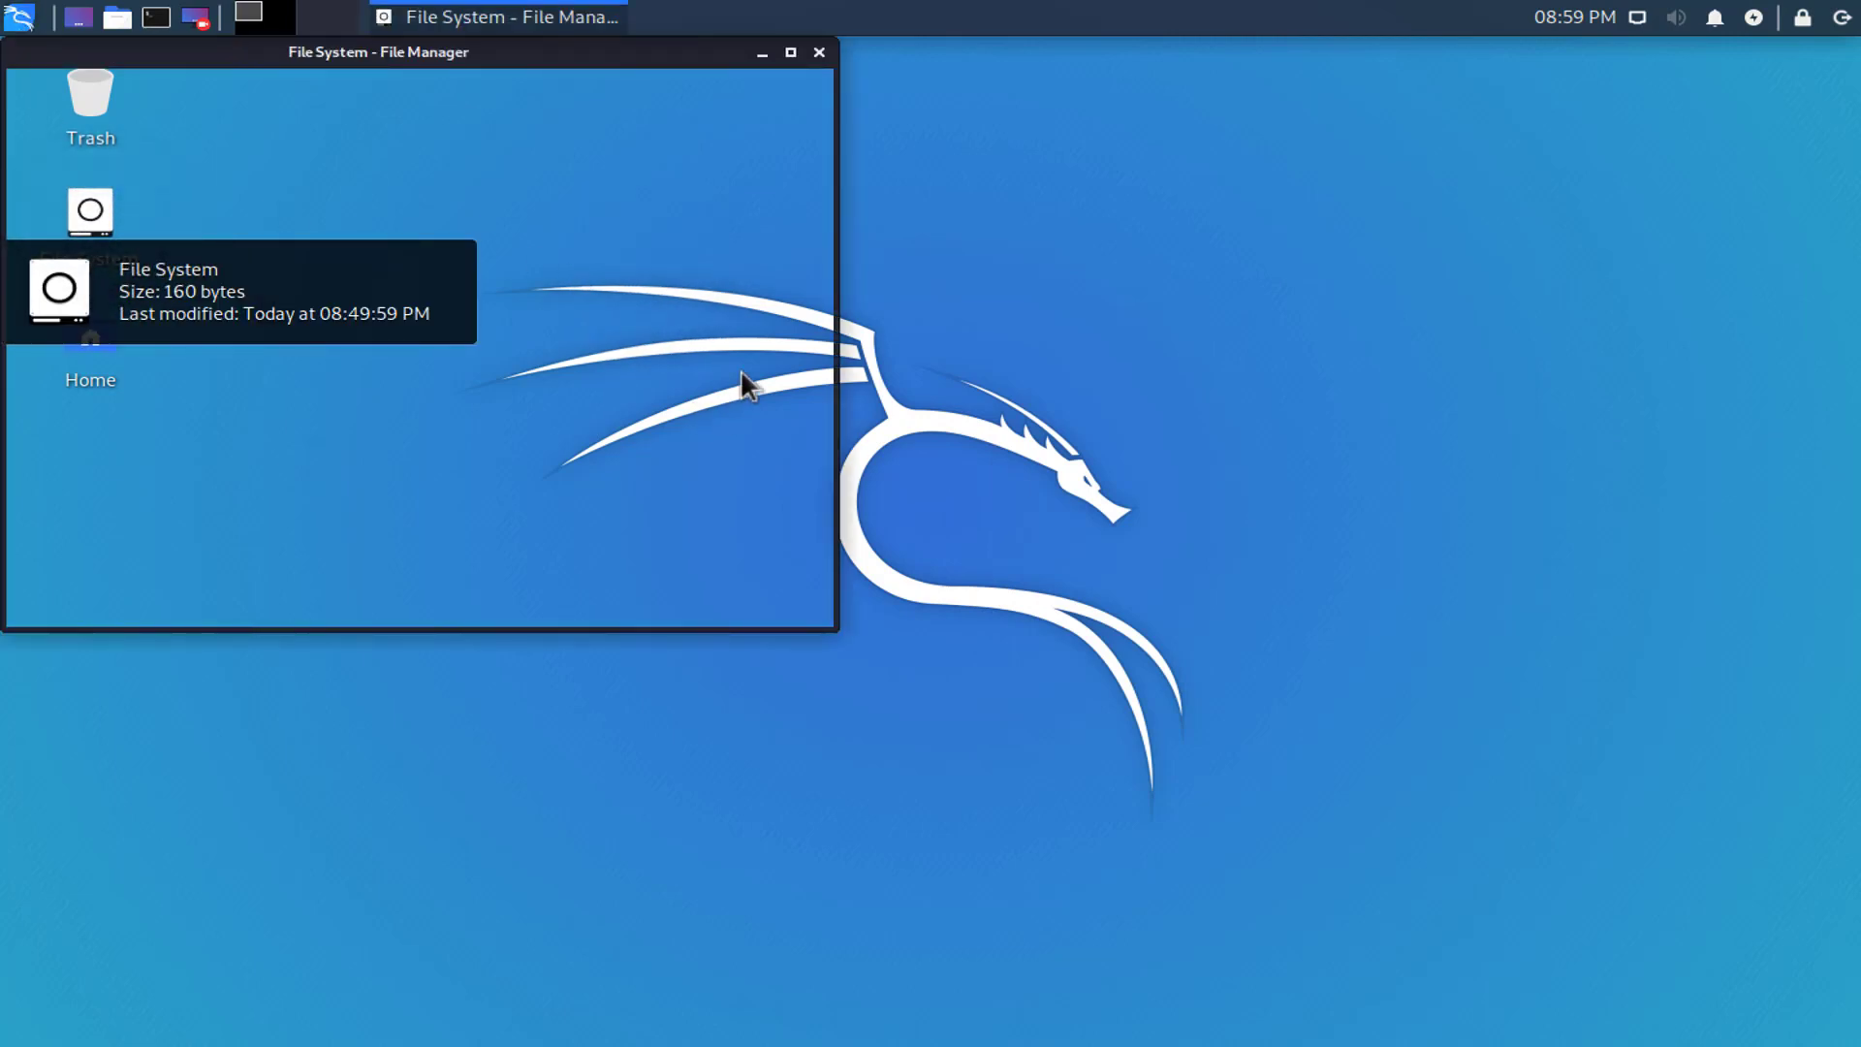
pyautogui.click(791, 54)
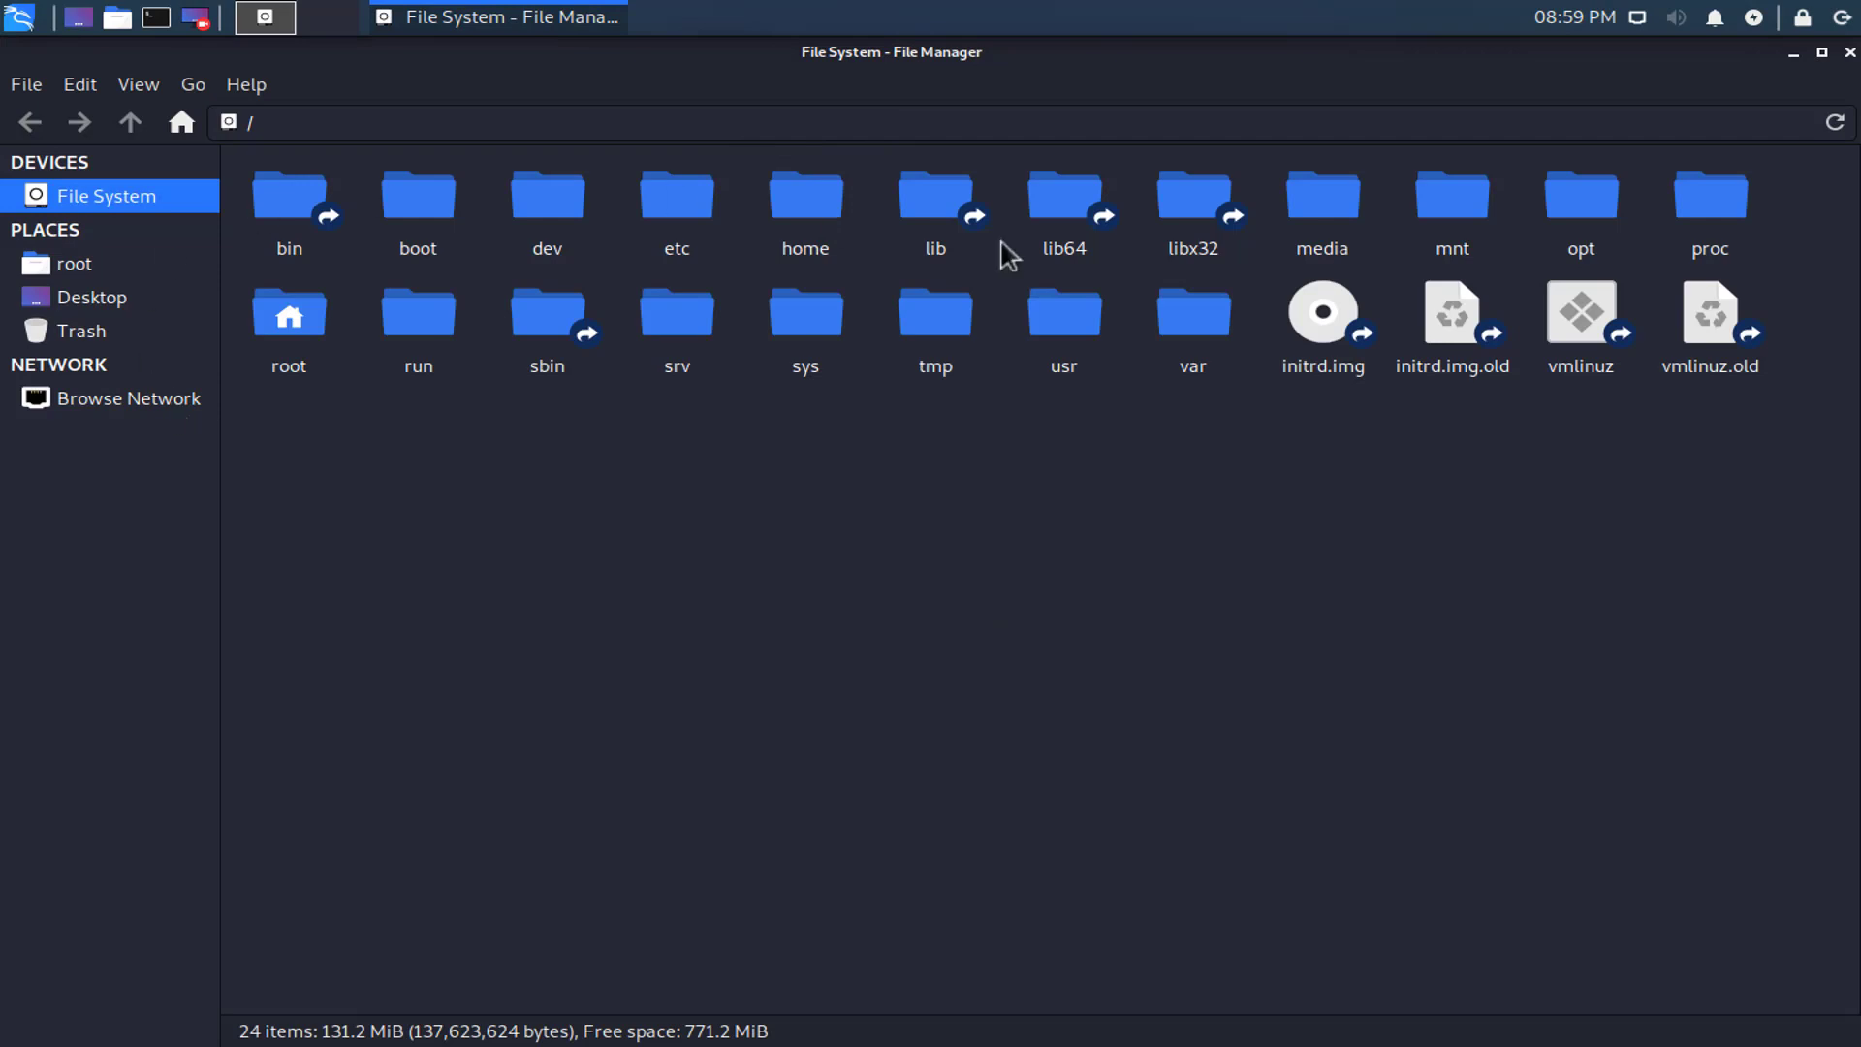
pyautogui.click(107, 301)
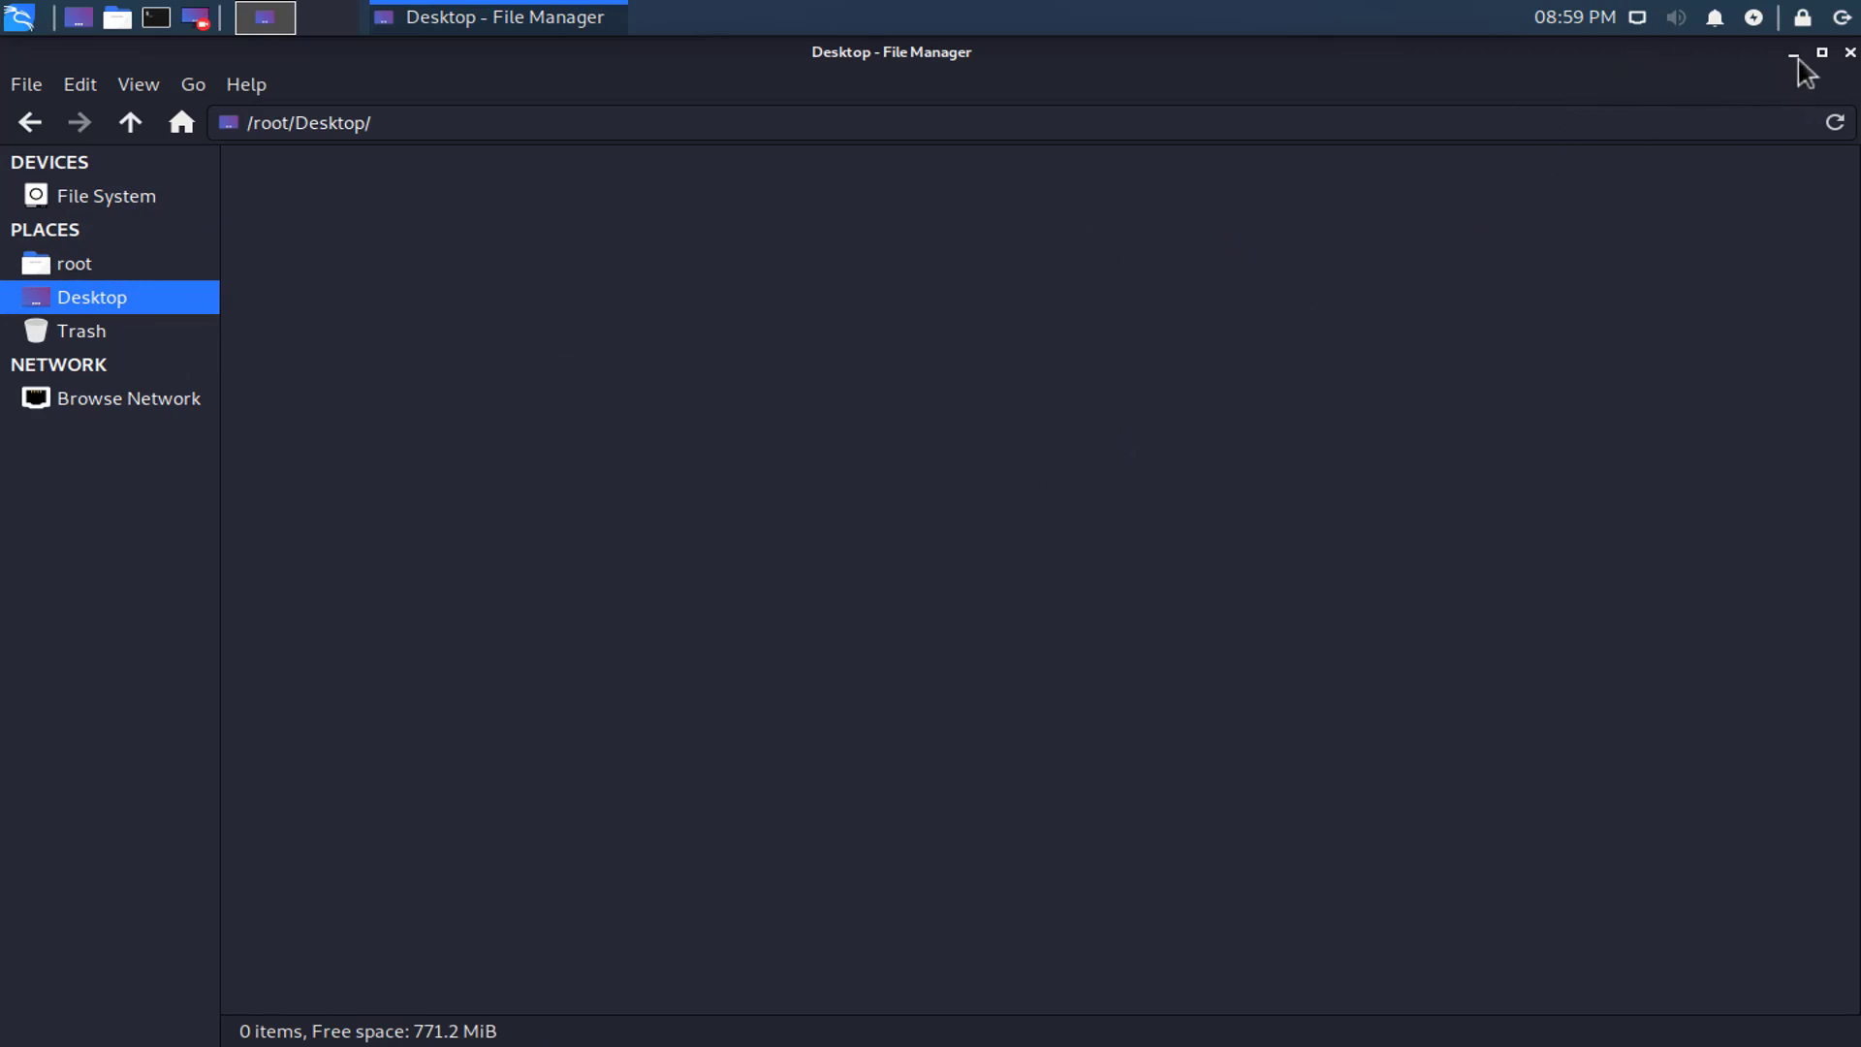
pyautogui.click(1850, 52)
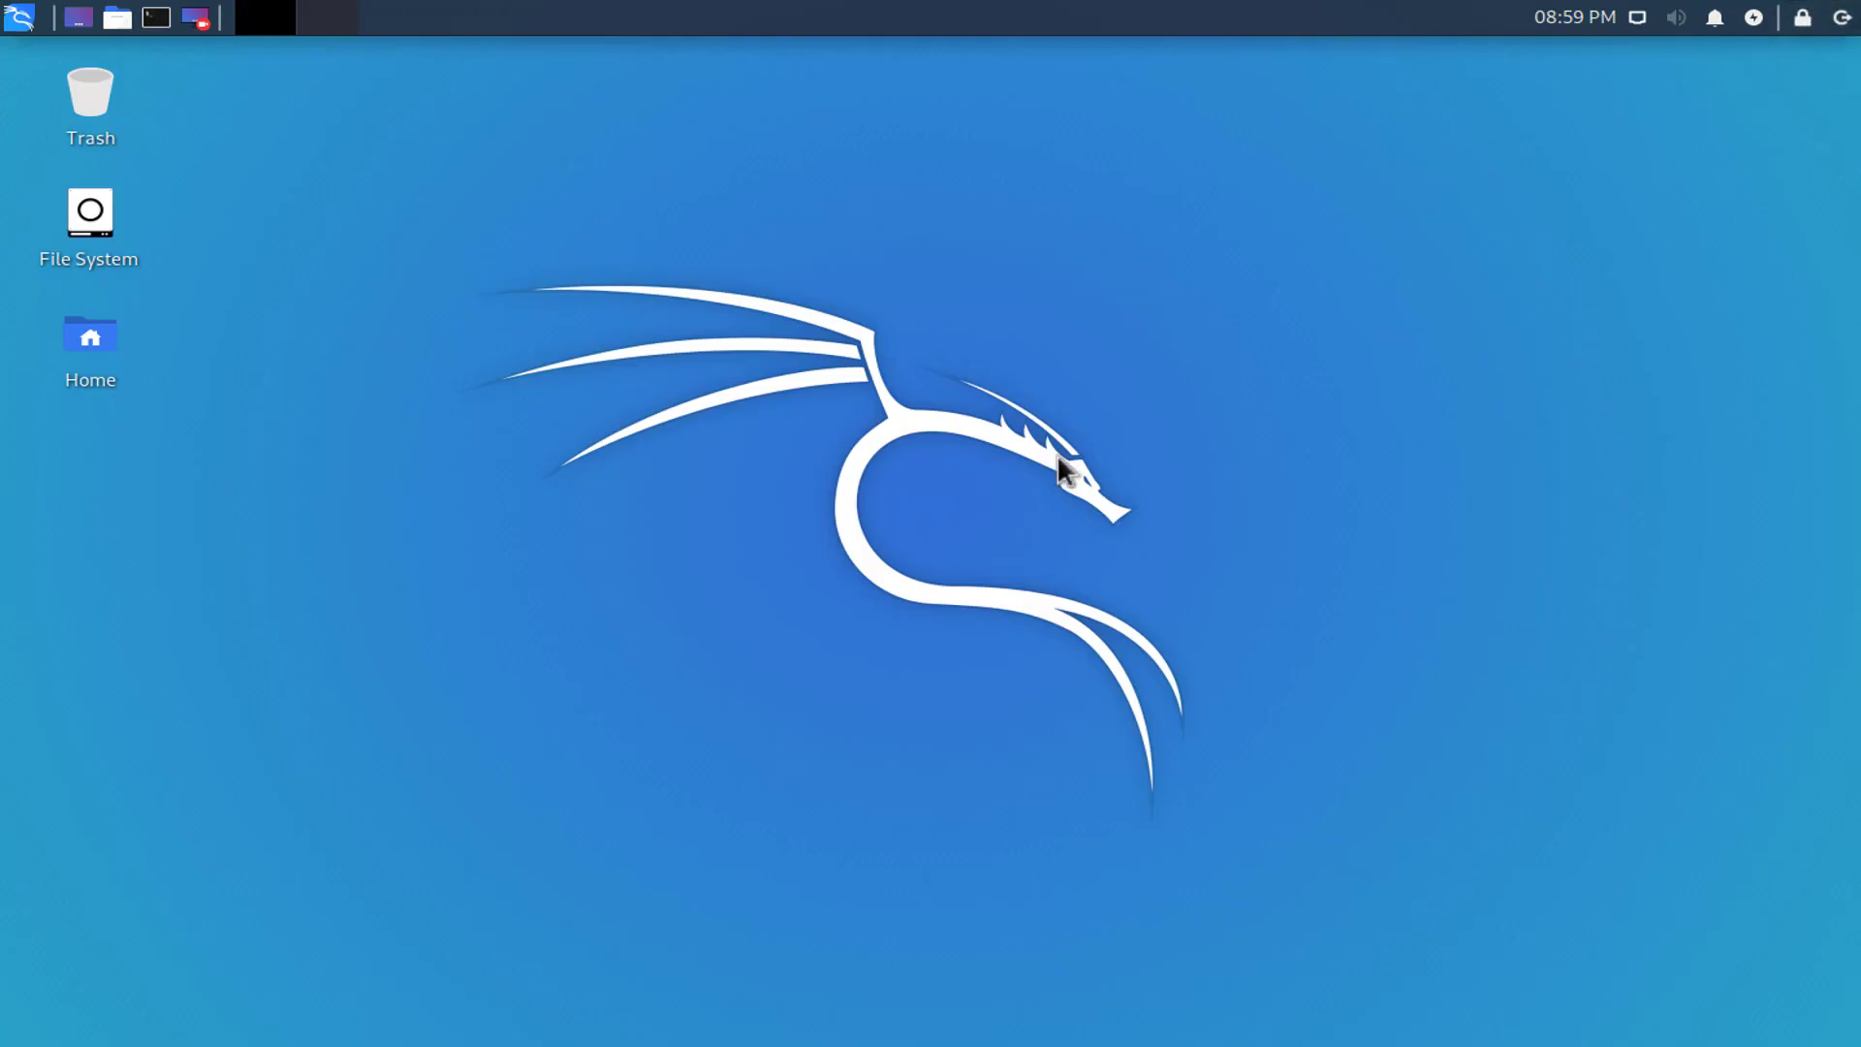
# Open the desktop background settings and try several wallpapers, ending on the squarer blue image with the white dragon.
pyautogui.rightClick(1014, 349)
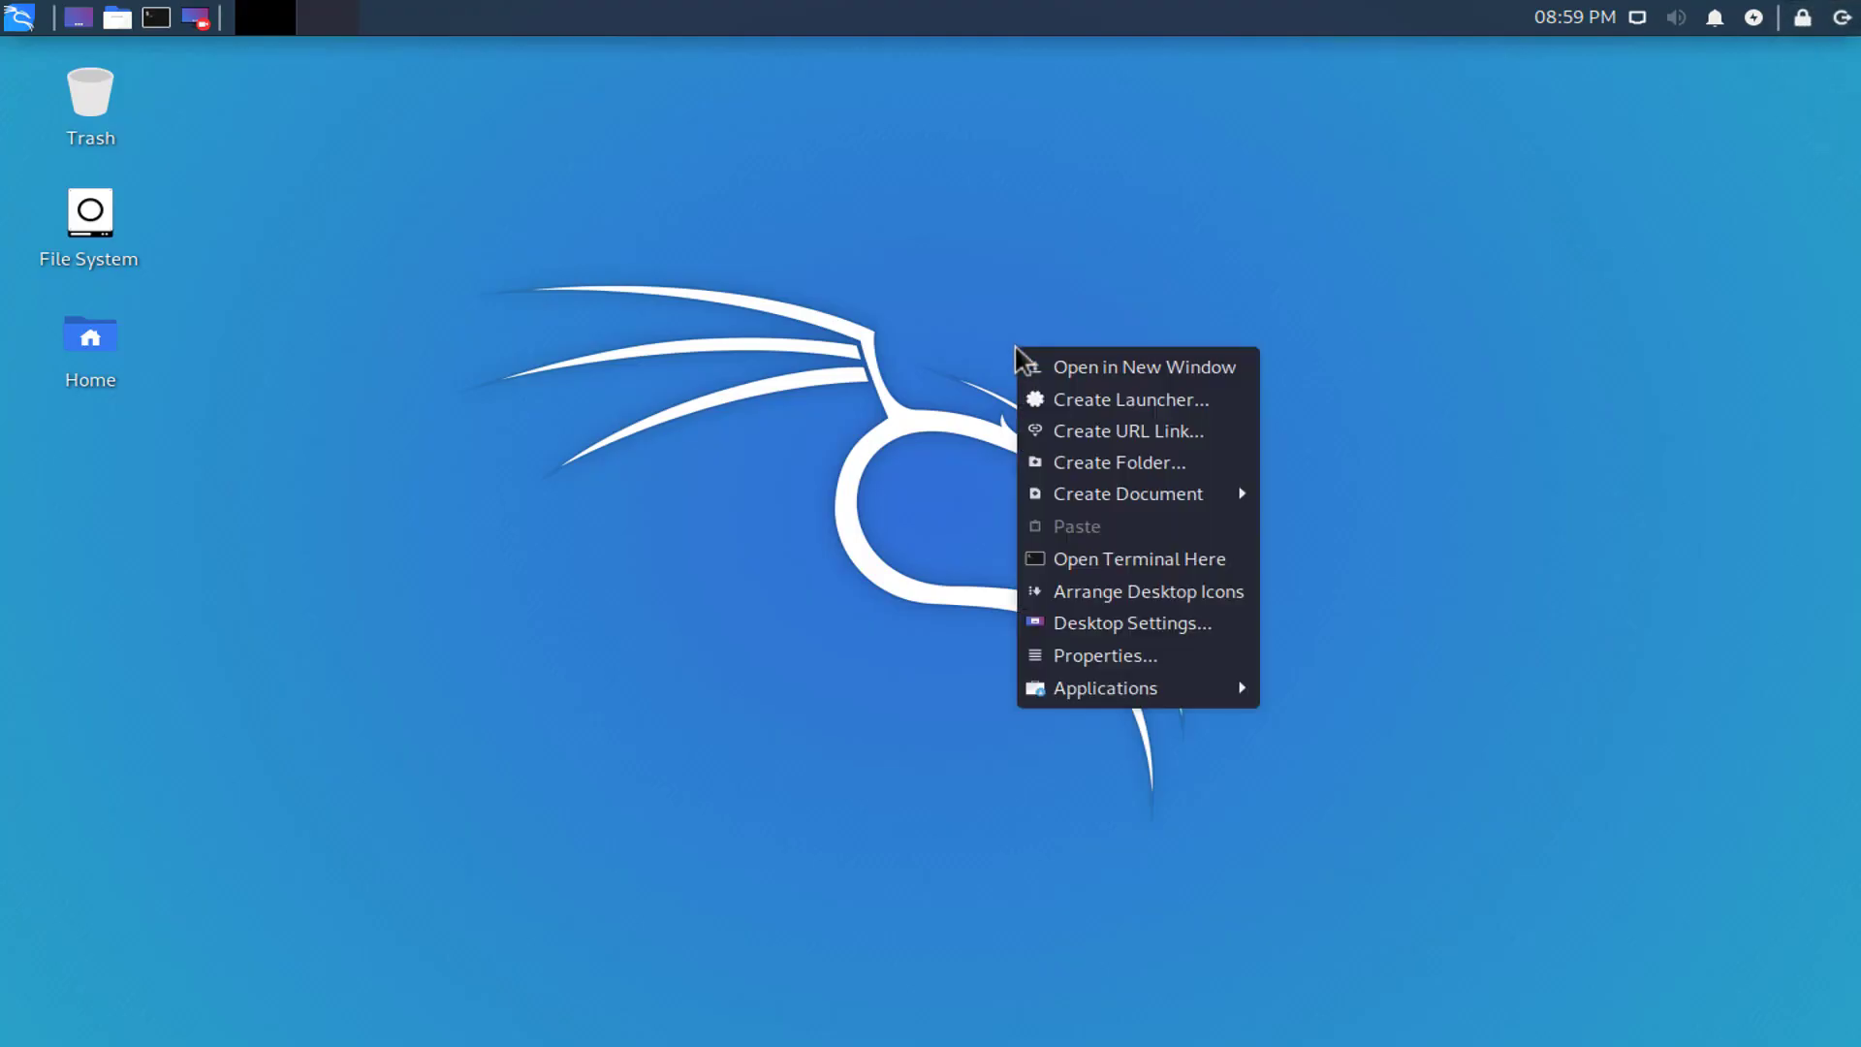
pyautogui.click(1079, 625)
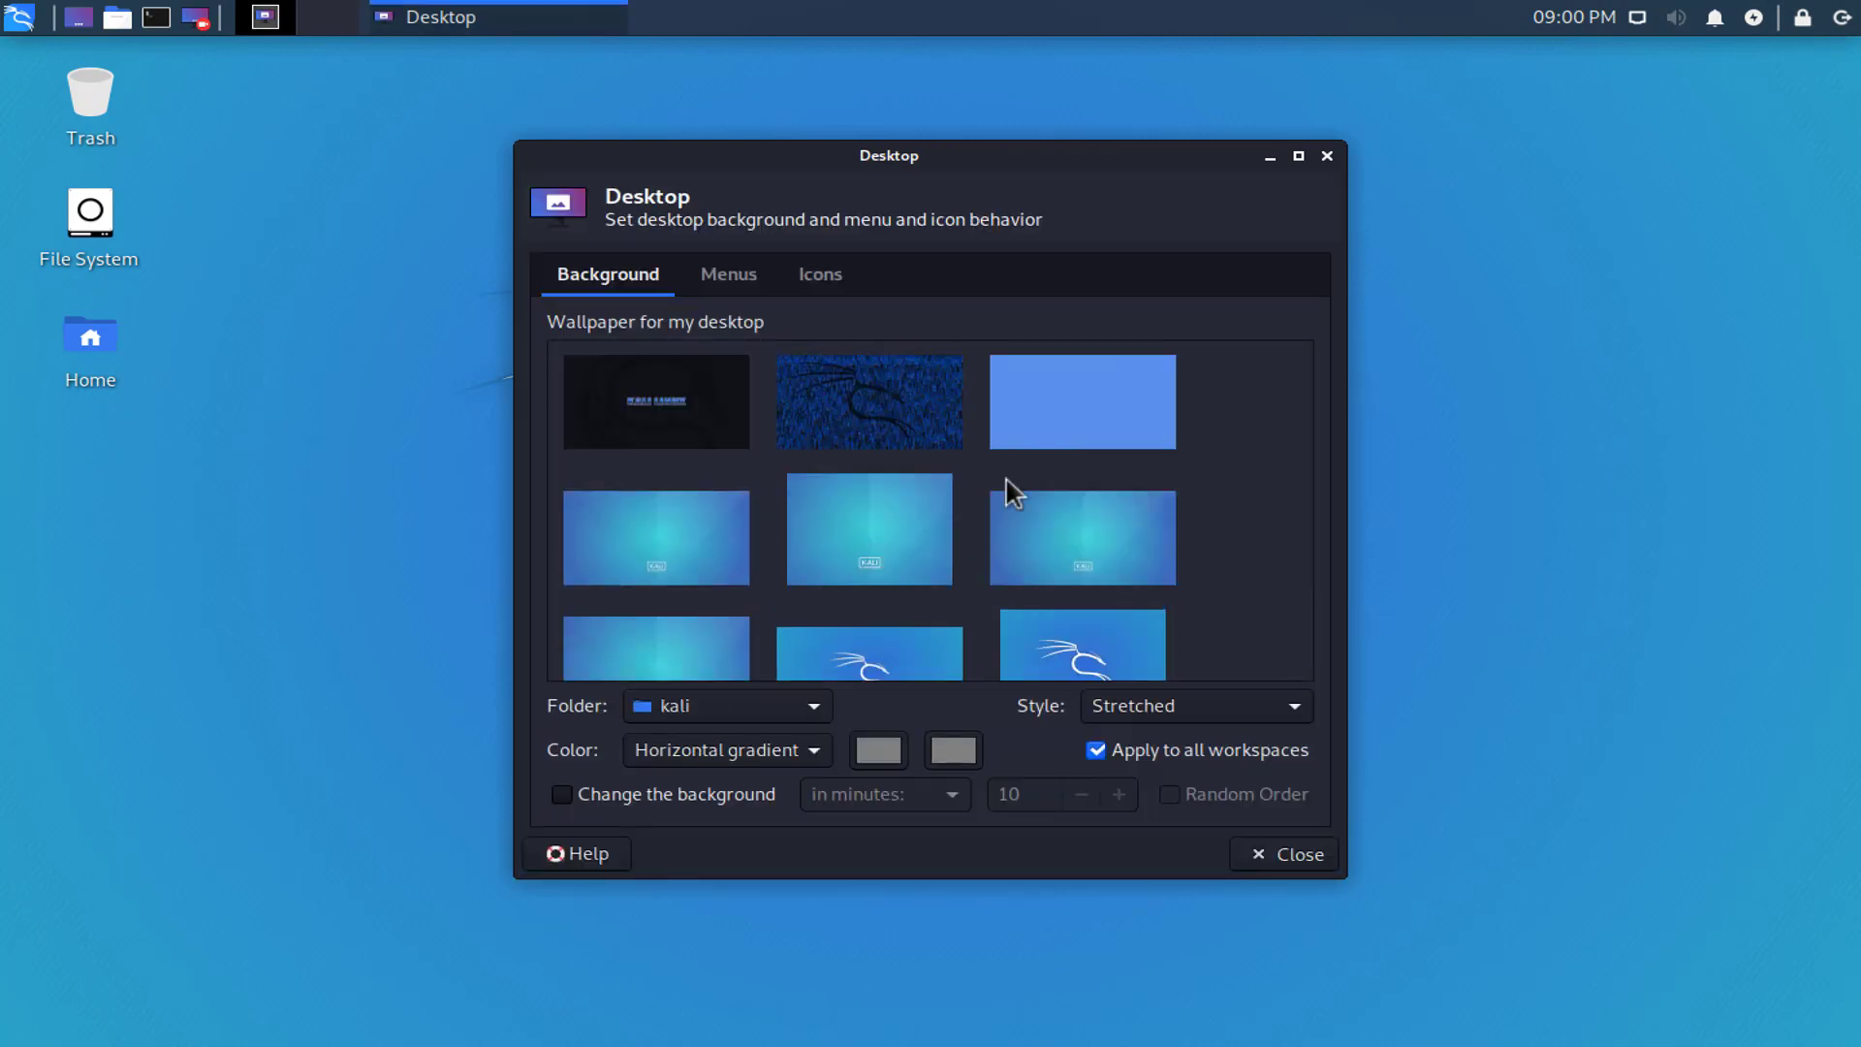
pyautogui.click(873, 431)
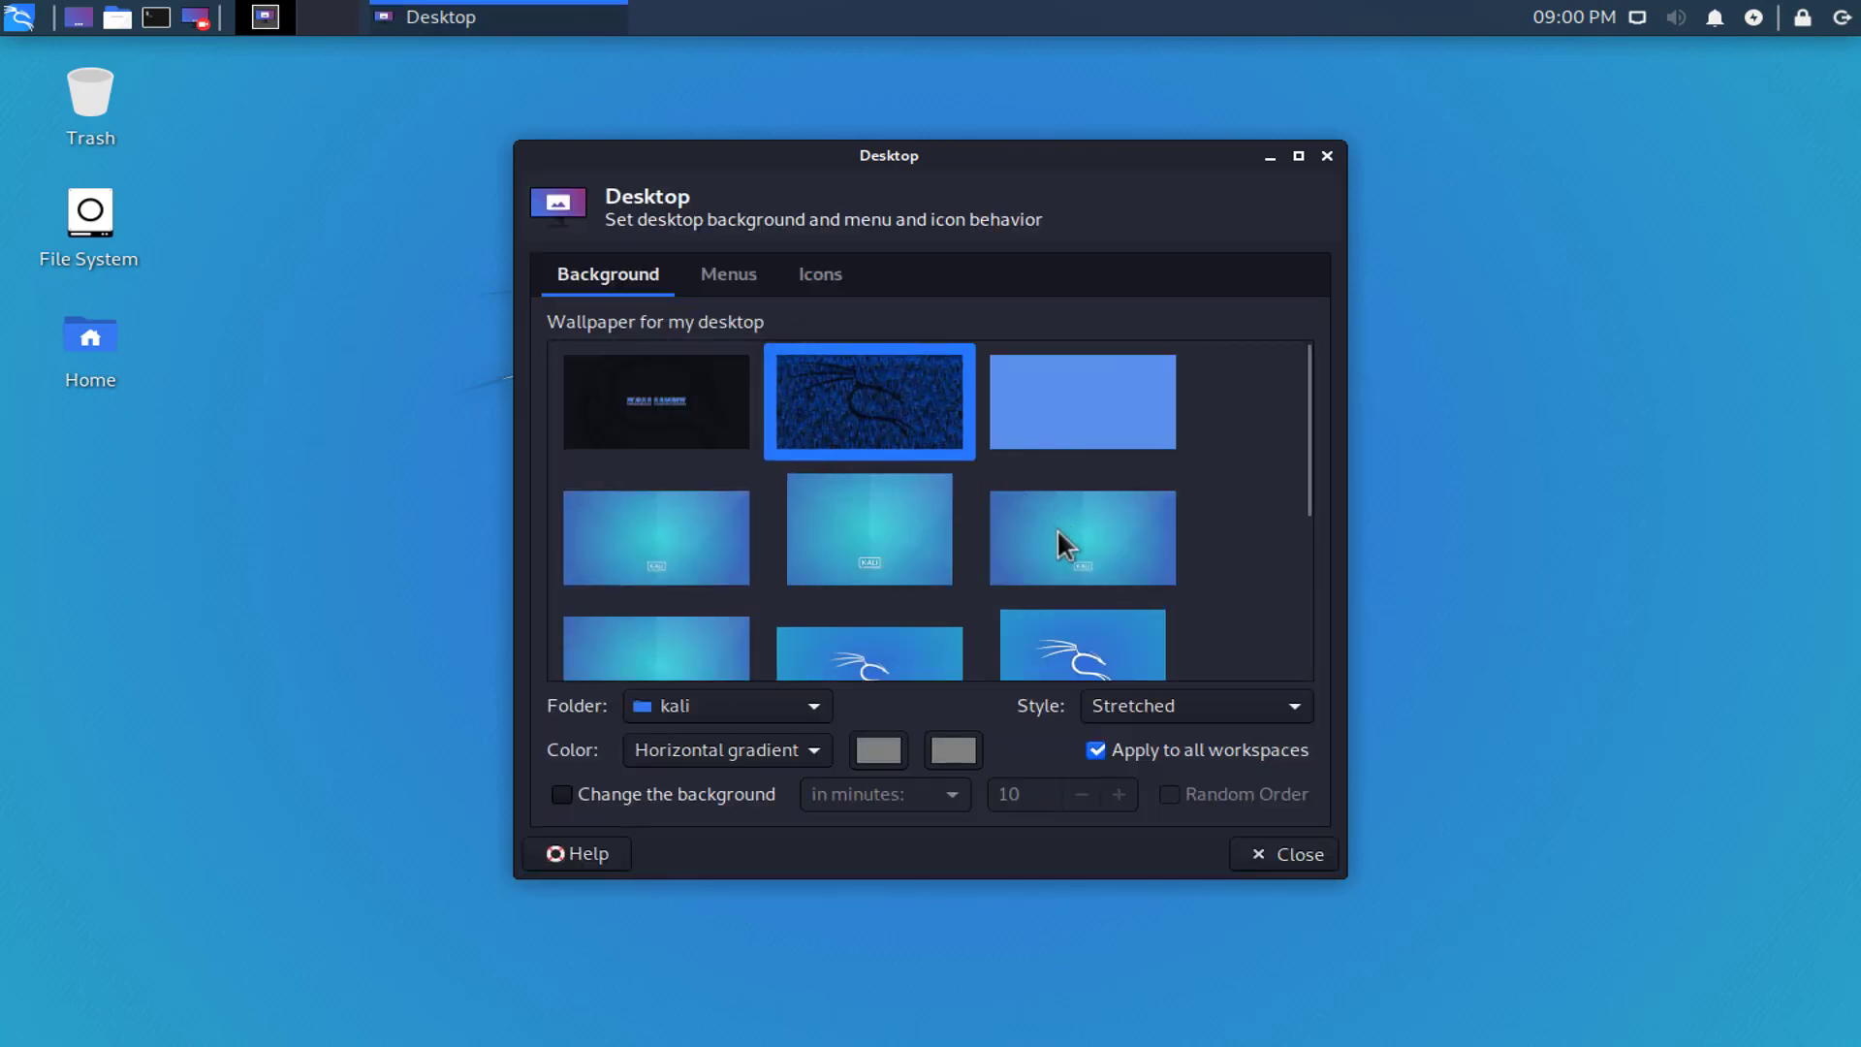
pyautogui.click(1056, 527)
pyautogui.click(921, 645)
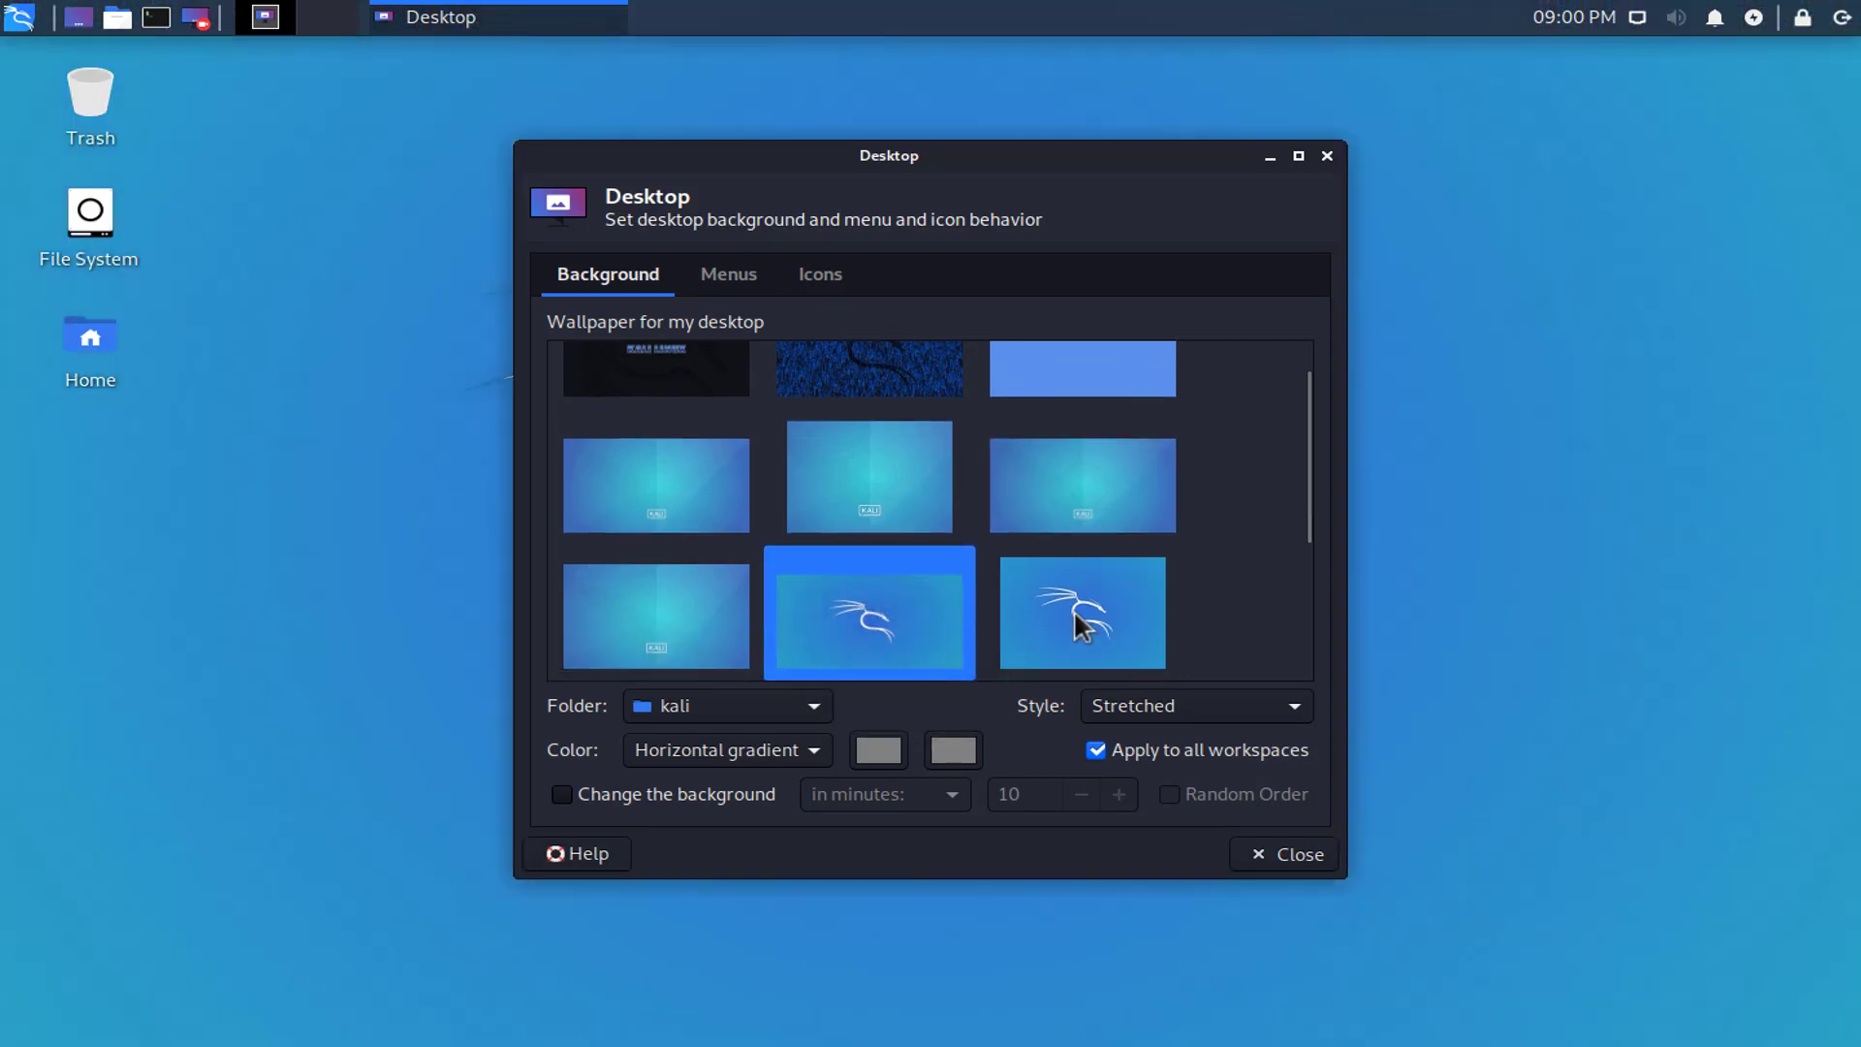
pyautogui.click(1074, 612)
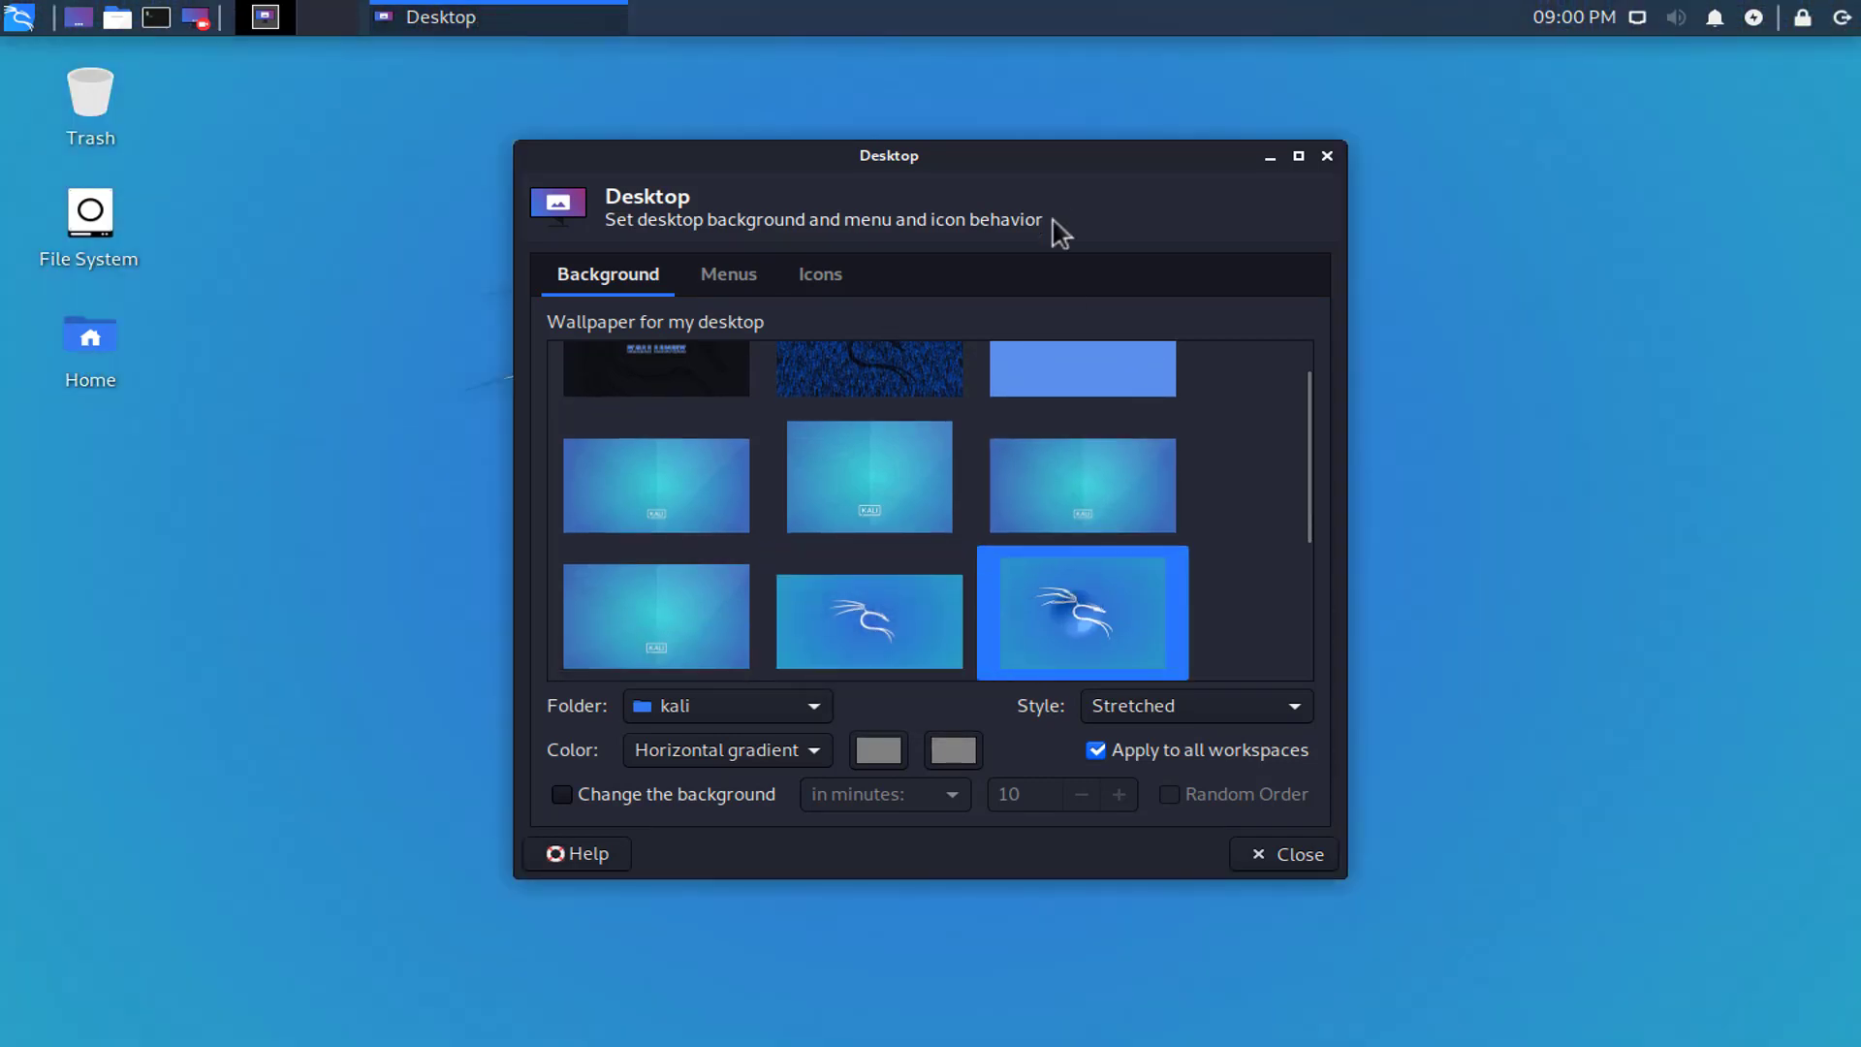
# Move the Desktop settings window aside and set the black Kali Linux lettering image as the wallpaper.
pyautogui.moveTo(1059, 184); pyautogui.dragTo(1573, 306)
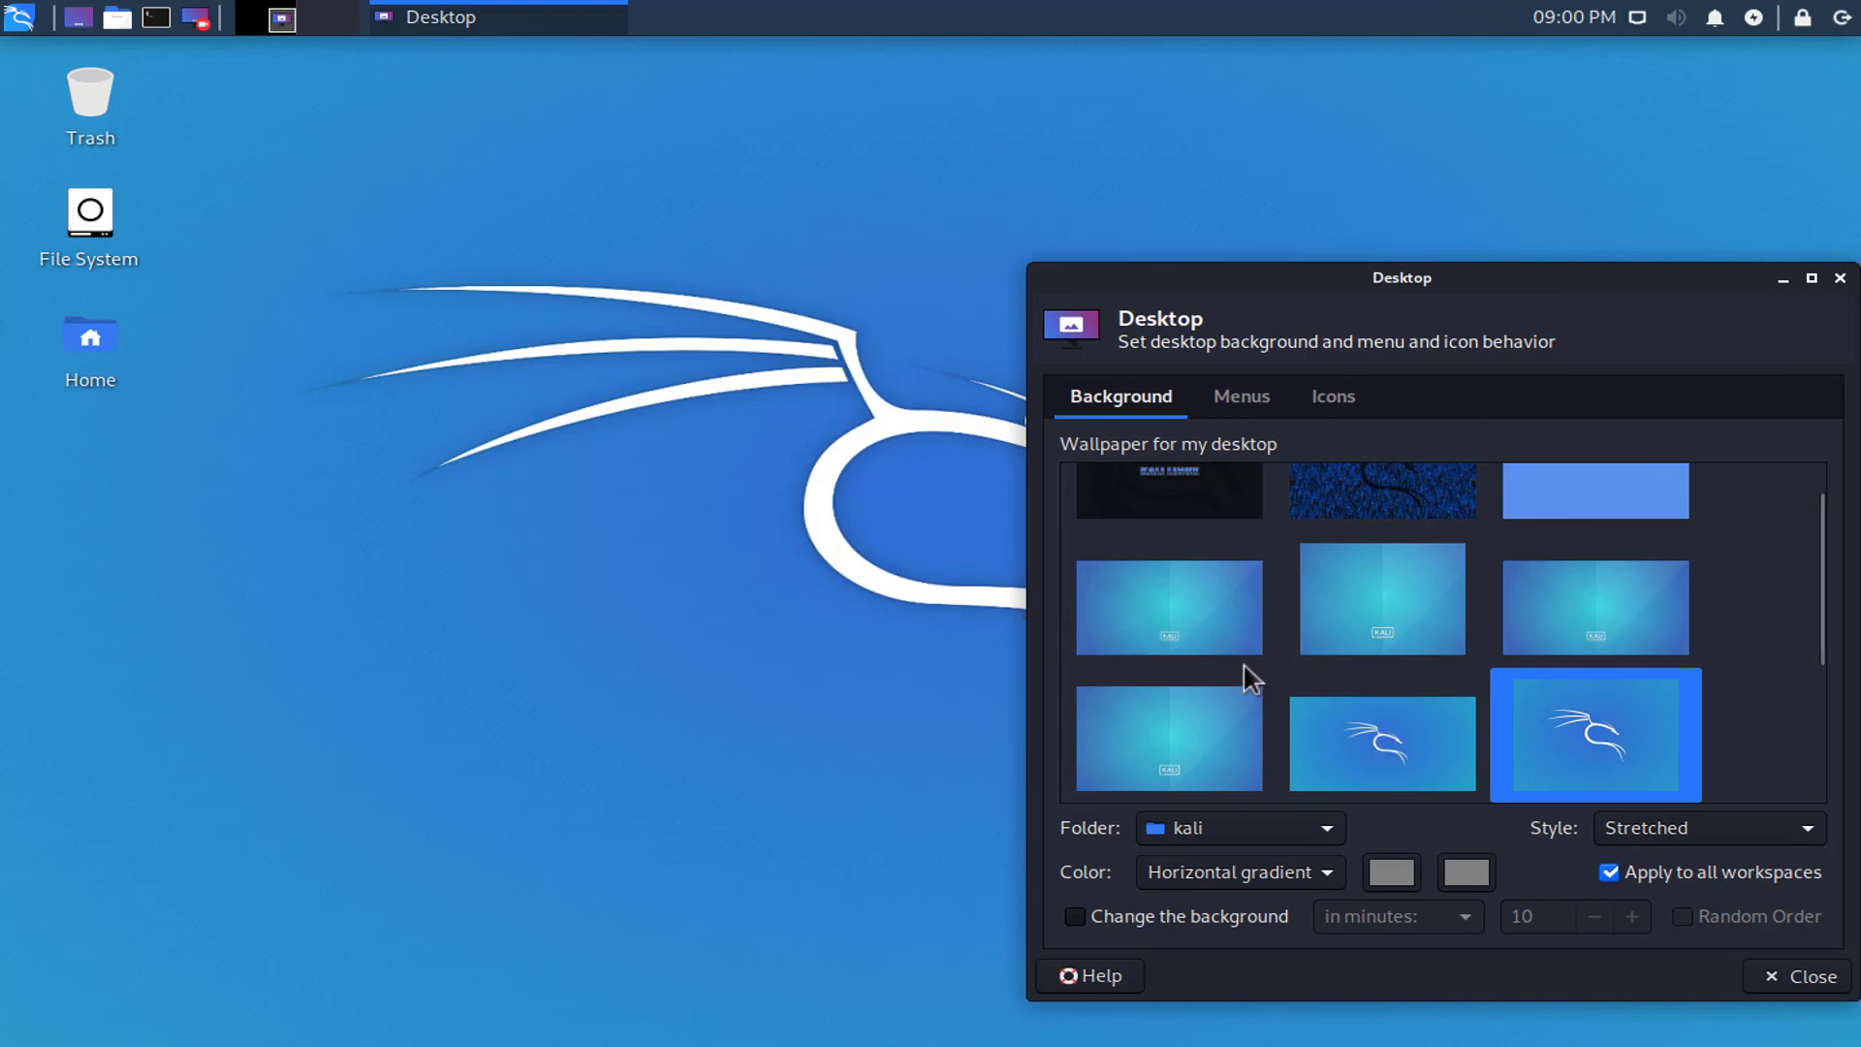
pyautogui.scroll(1, 1251, 679)
pyautogui.click(1187, 543)
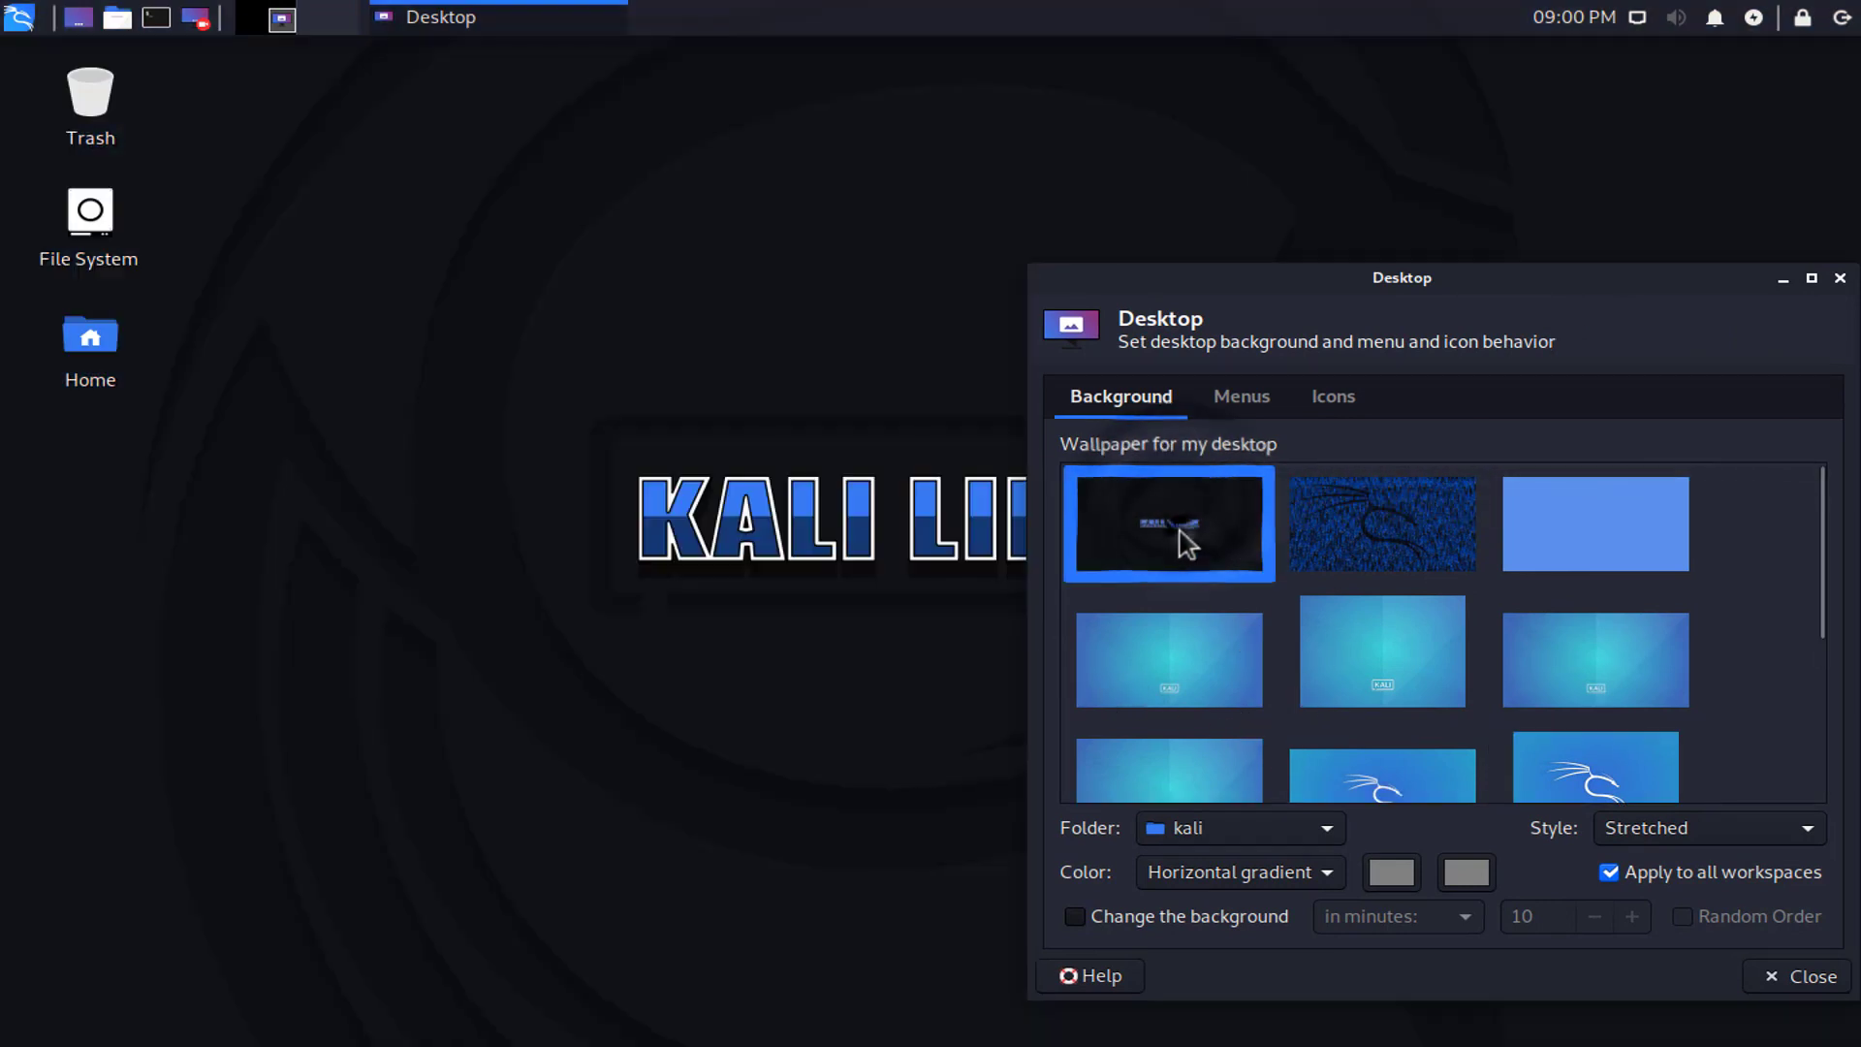
# Try the dark-blue wallpaper with the off-centre dragon and several of the light-blue white-dragon variants.
pyautogui.scroll(-1, 1362, 632)
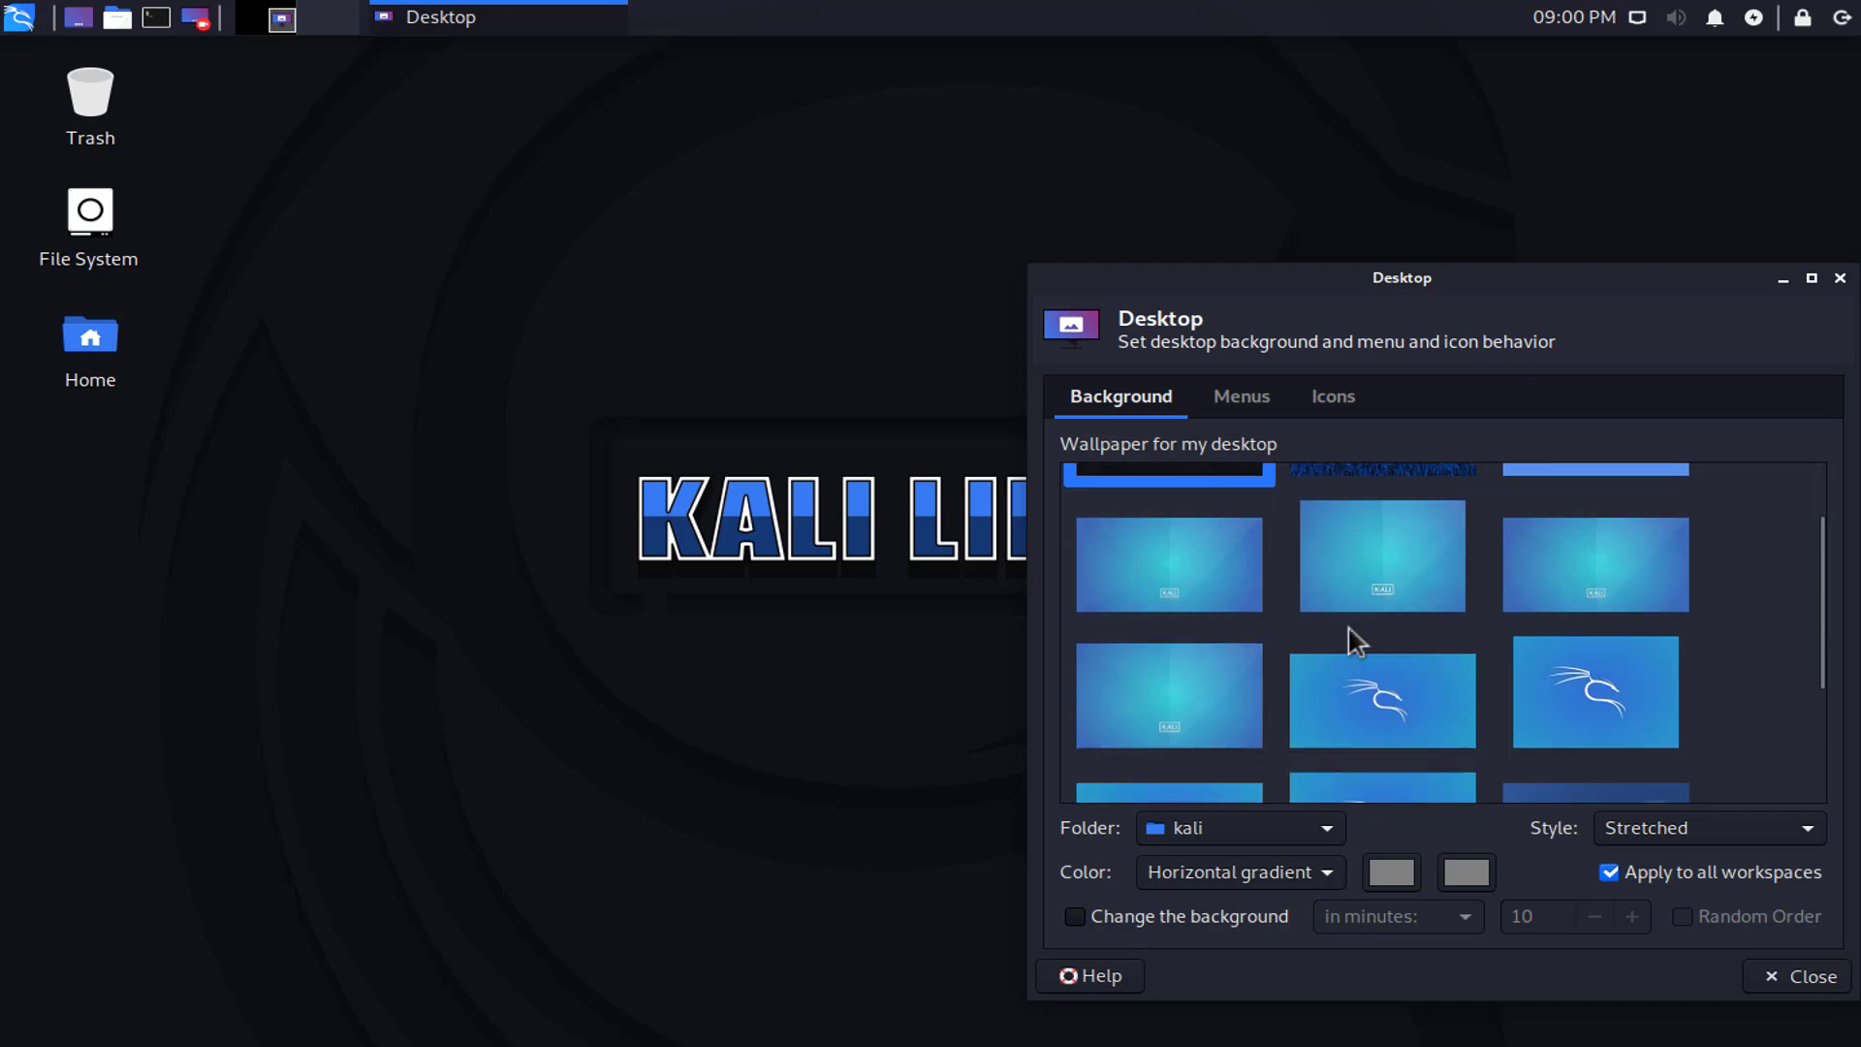
pyautogui.scroll(-1, 1367, 645)
pyautogui.click(1584, 781)
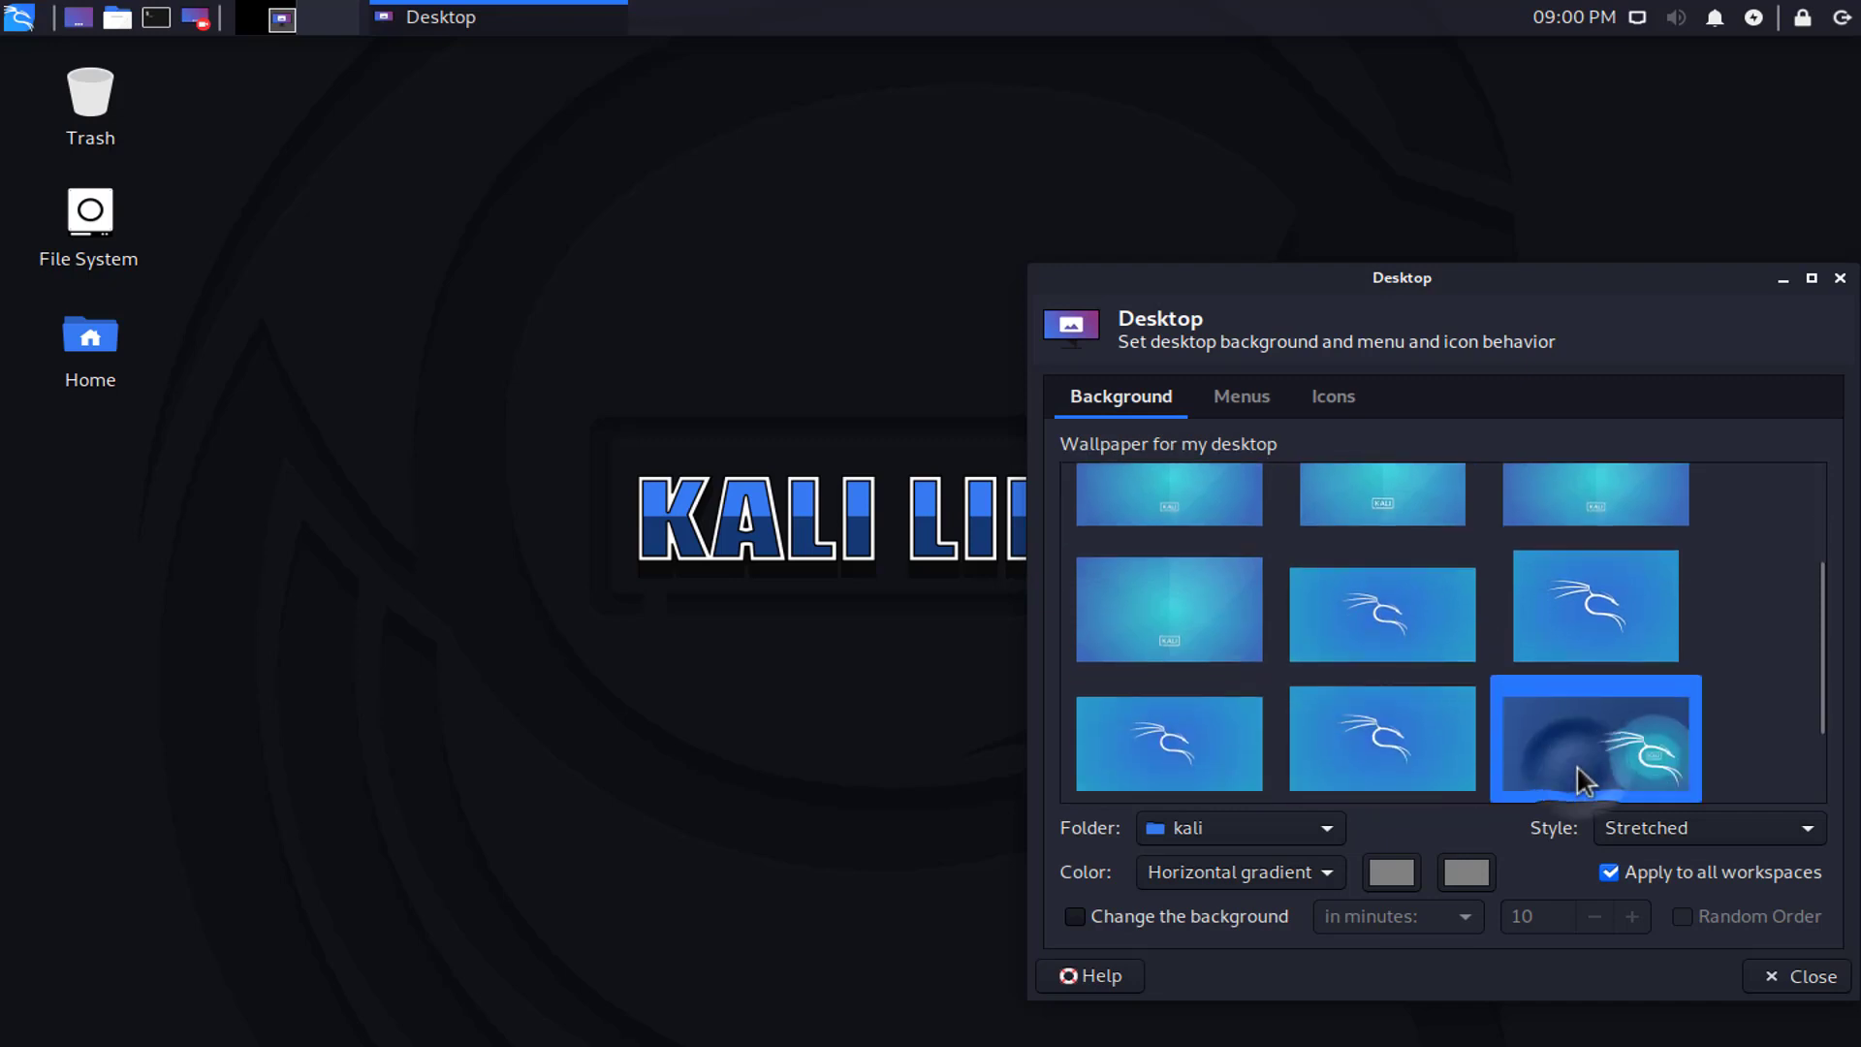
pyautogui.click(1418, 754)
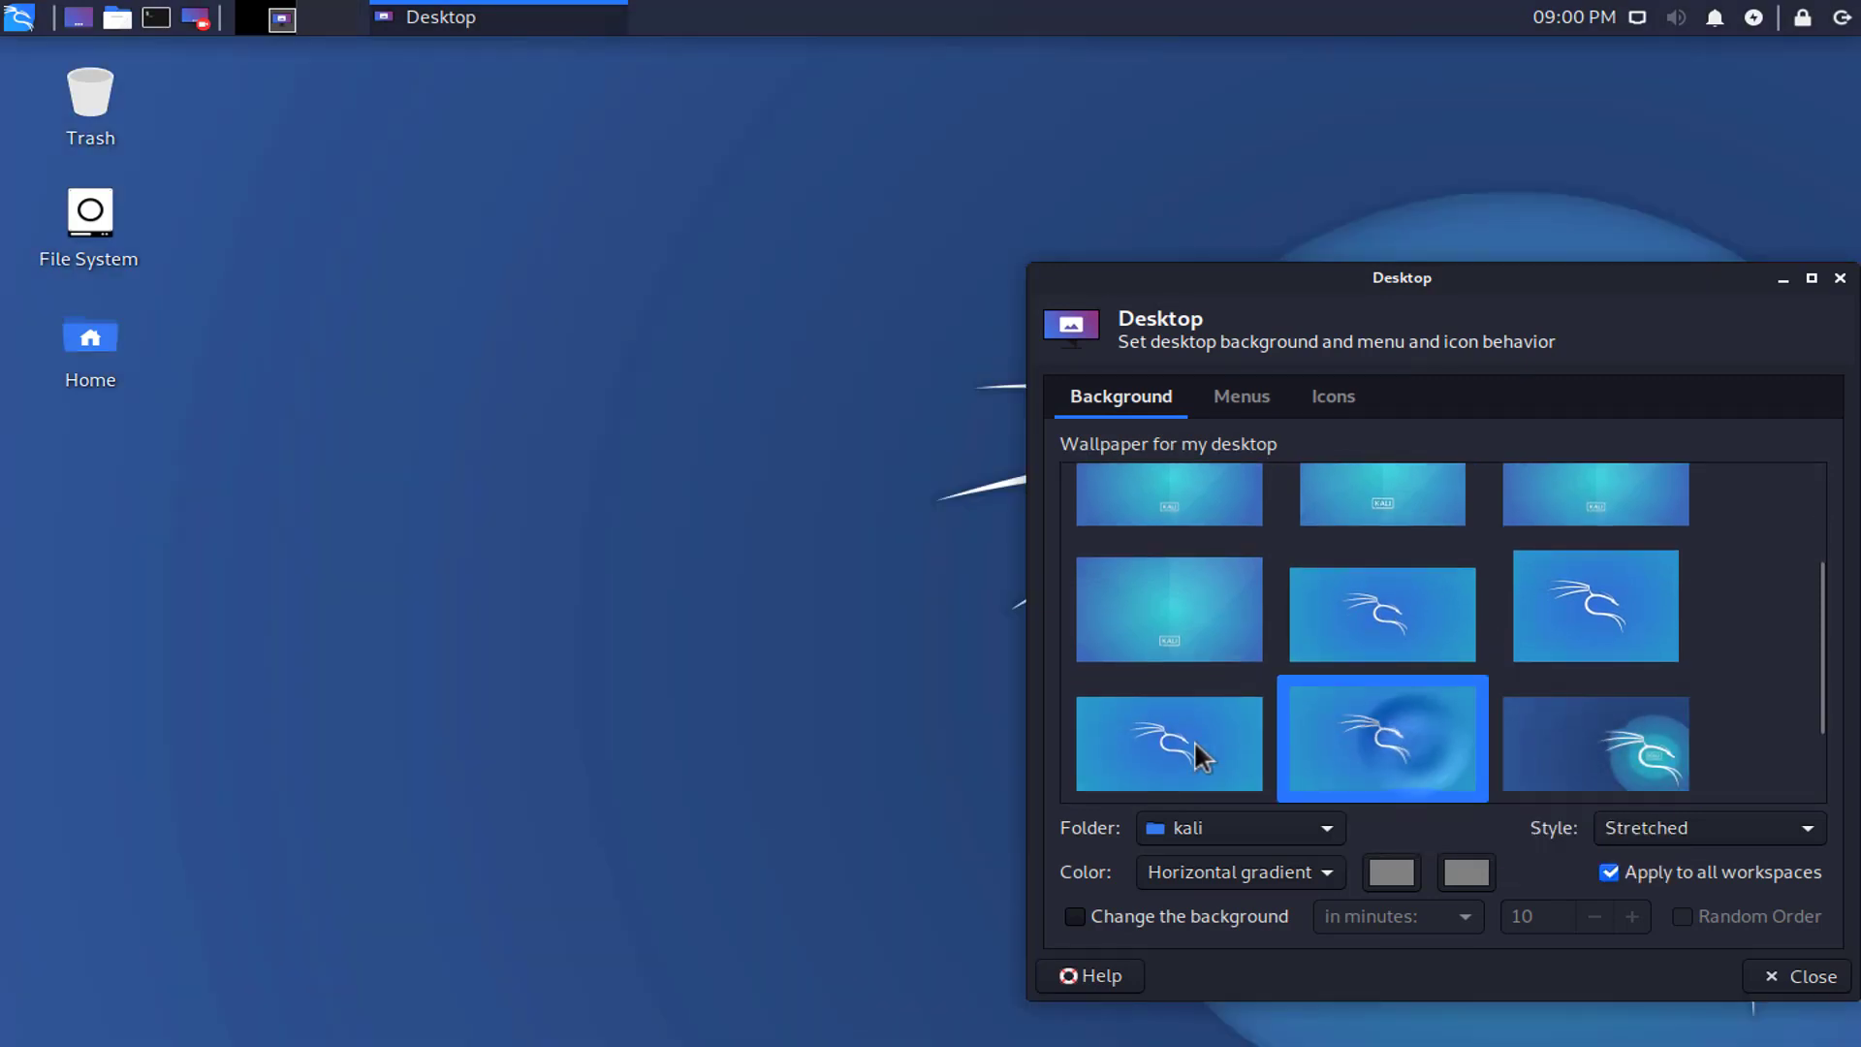
pyautogui.click(1156, 752)
pyautogui.click(1374, 621)
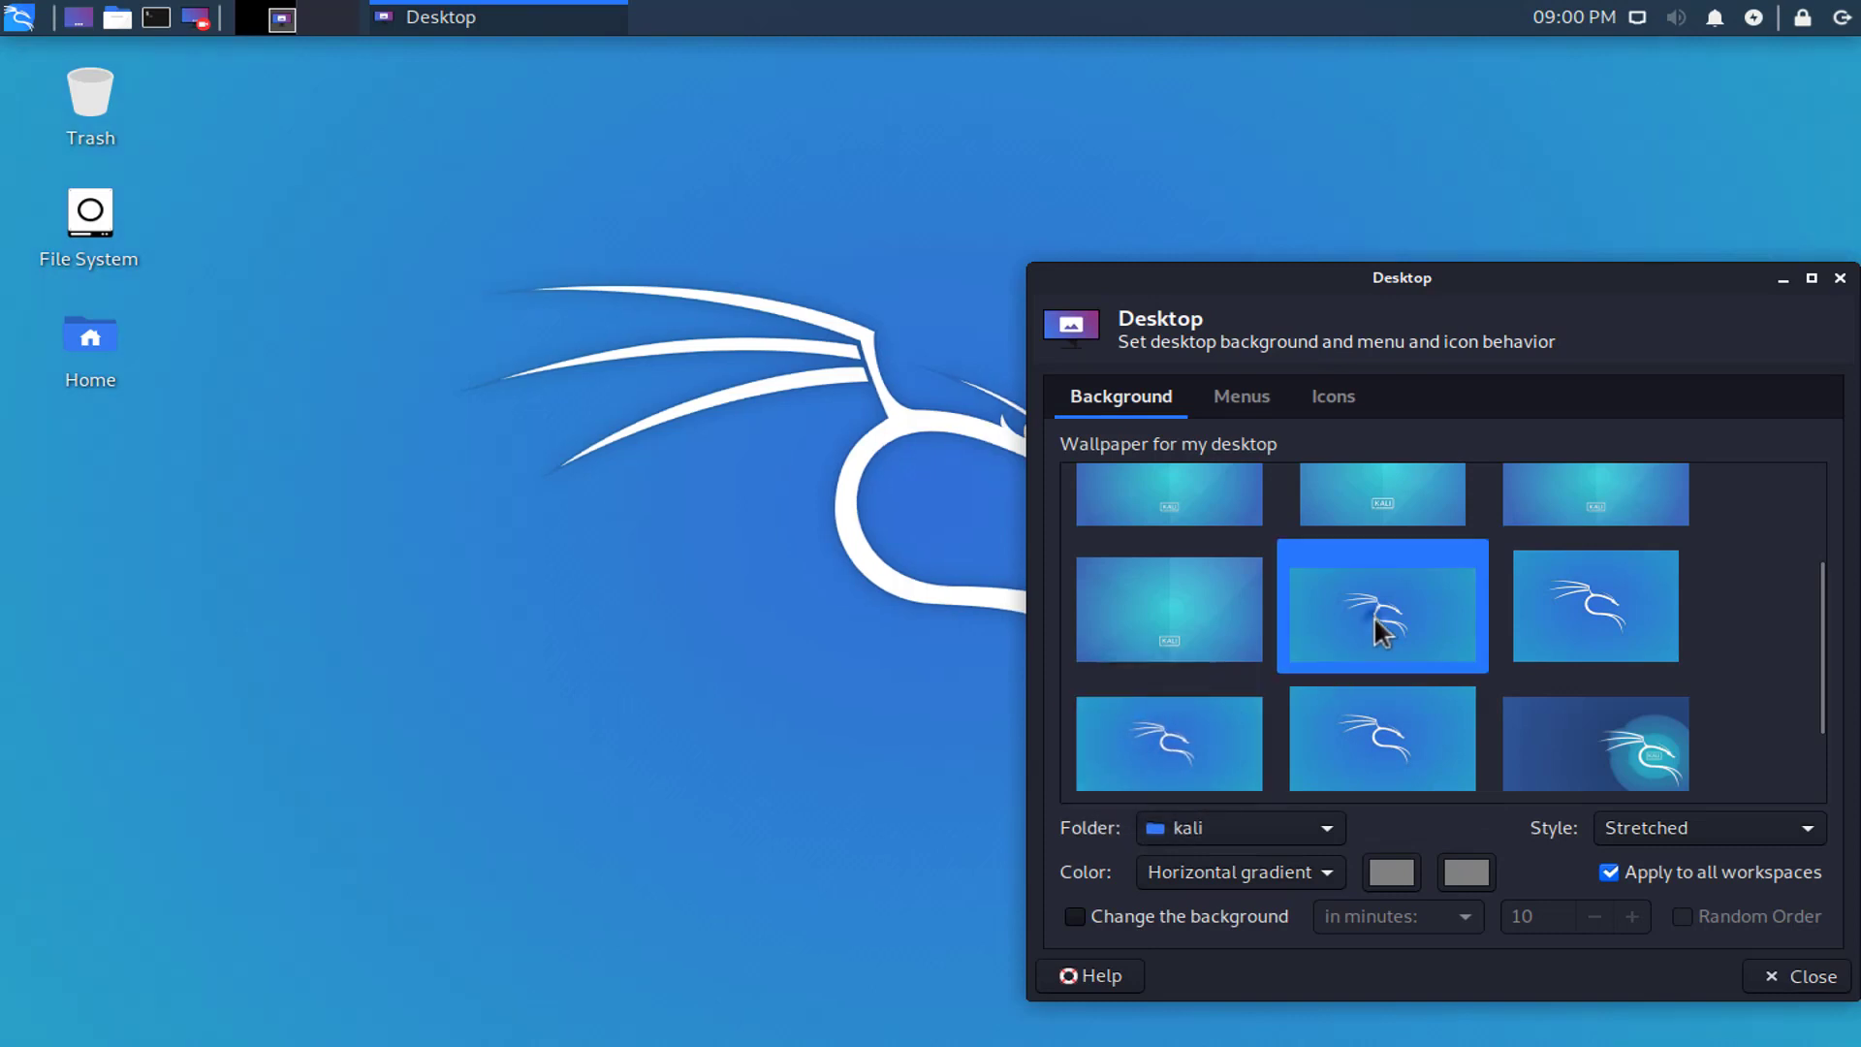
pyautogui.click(1609, 625)
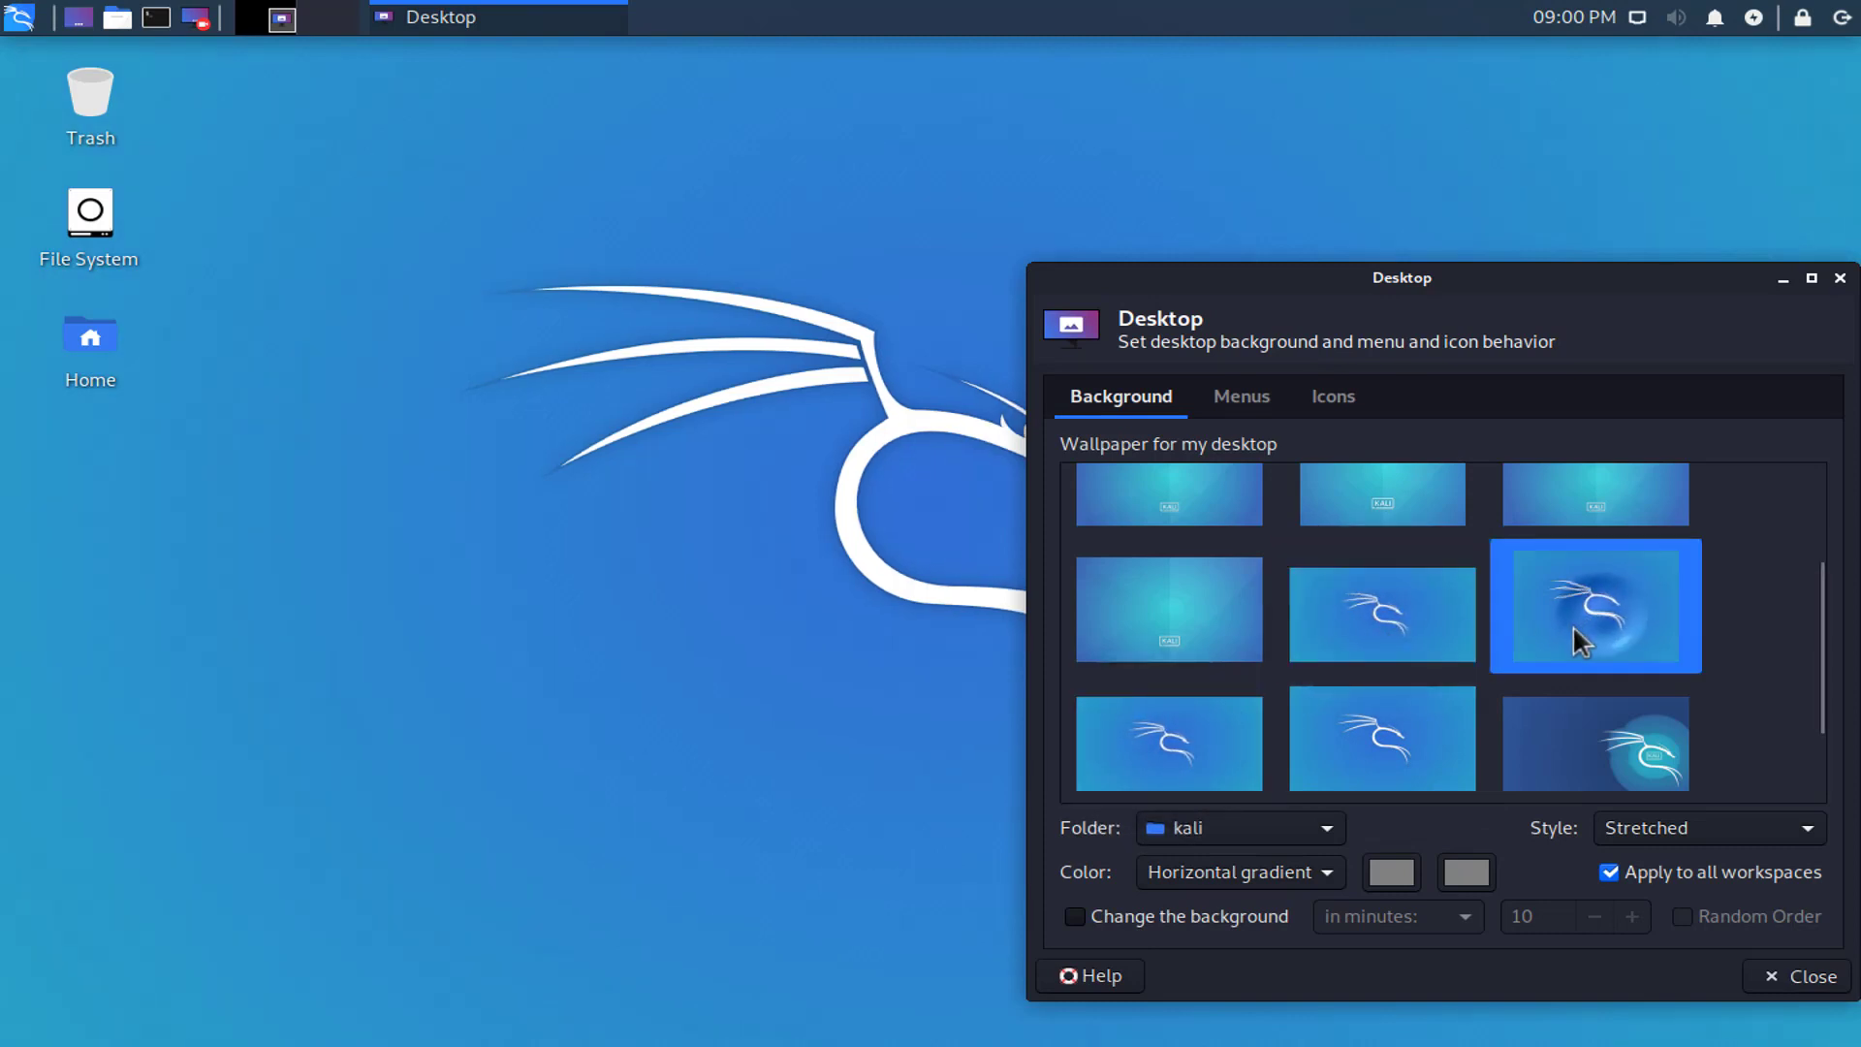
# Compare the light-blue dragon wallpaper with the dark-blue one beside it, keep the light-blue image, and close the Desktop settings.
pyautogui.click(1369, 711)
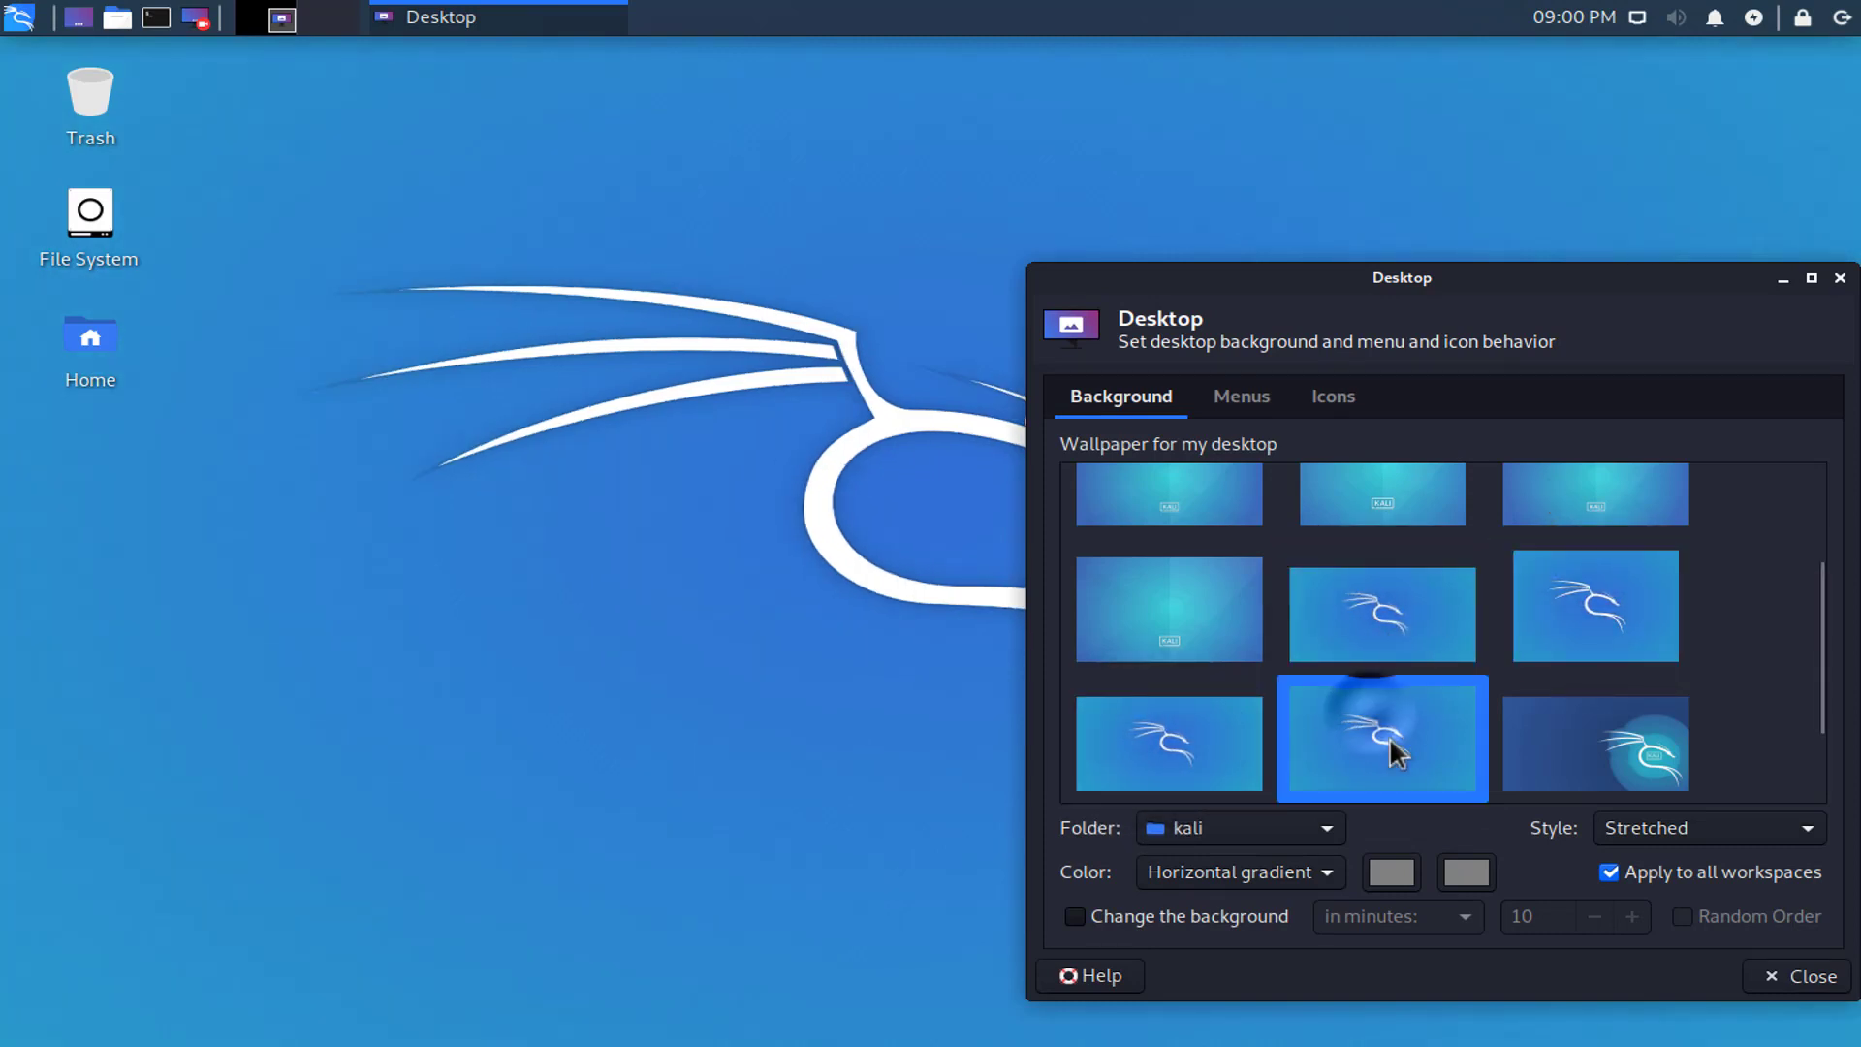
pyautogui.click(1597, 757)
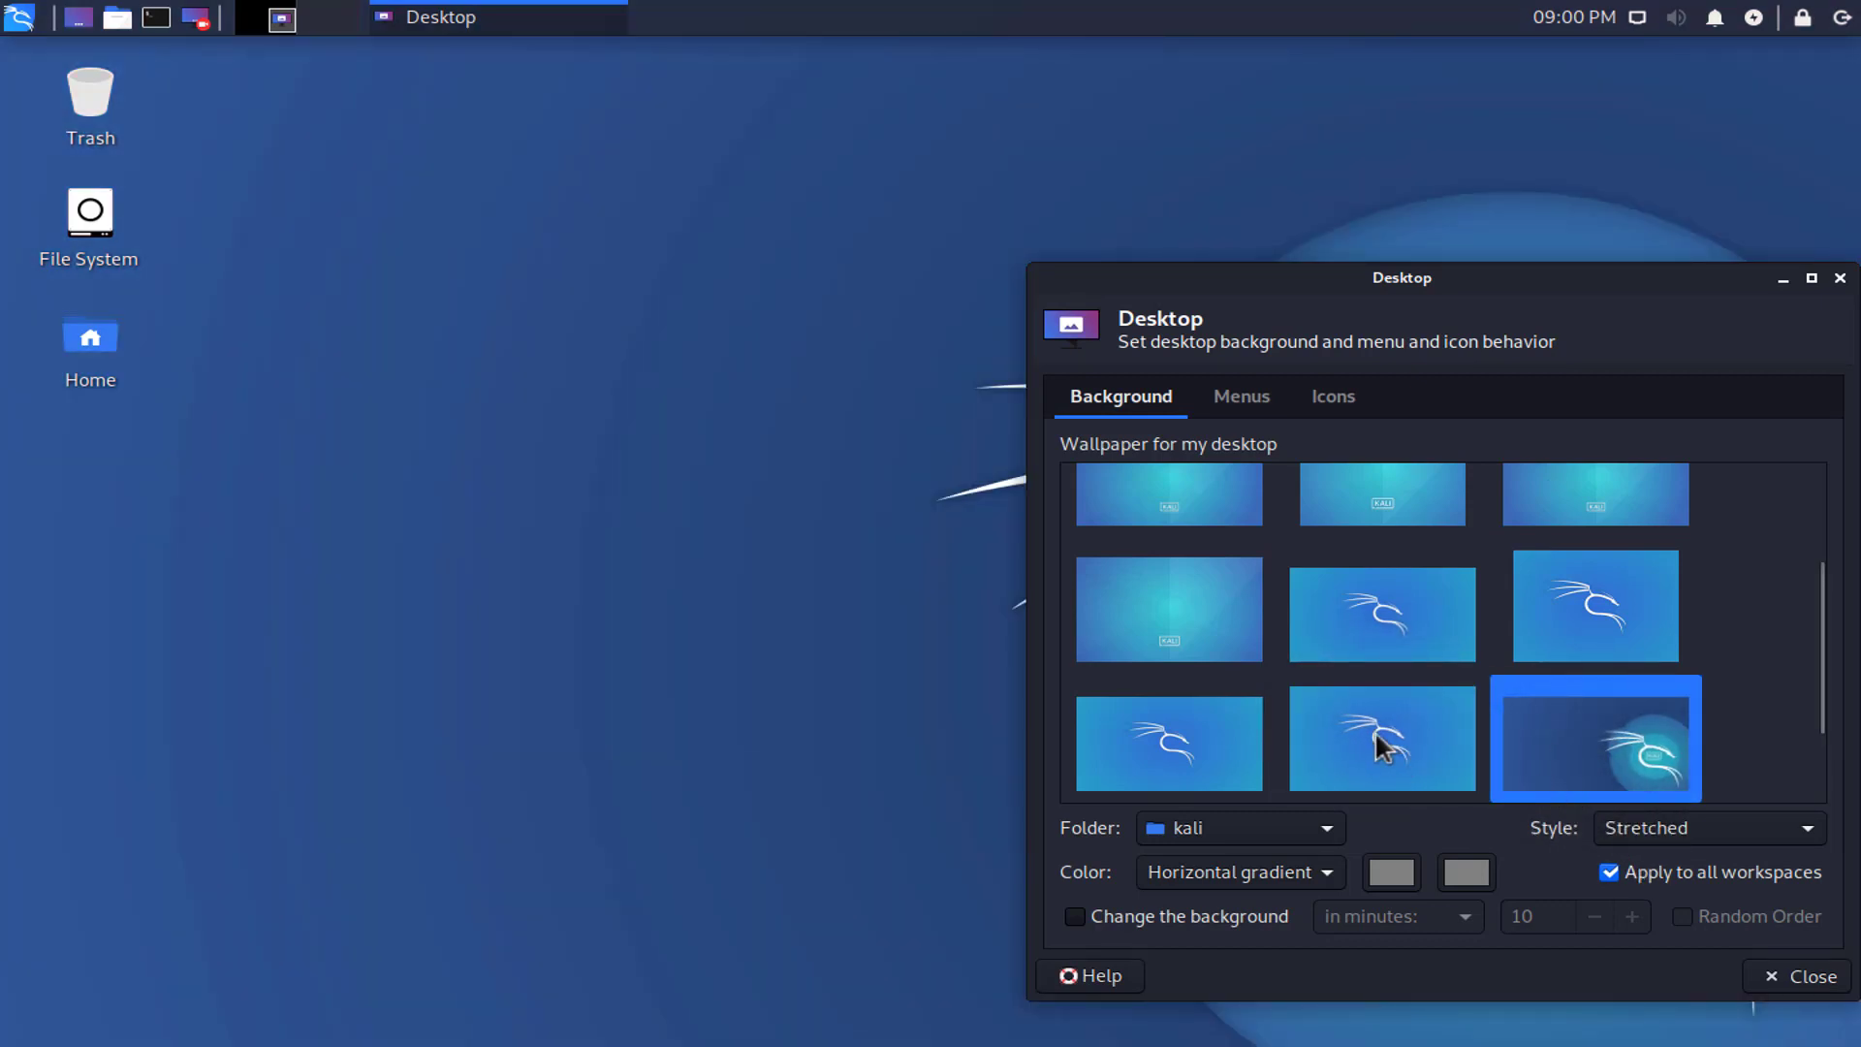
pyautogui.click(1374, 730)
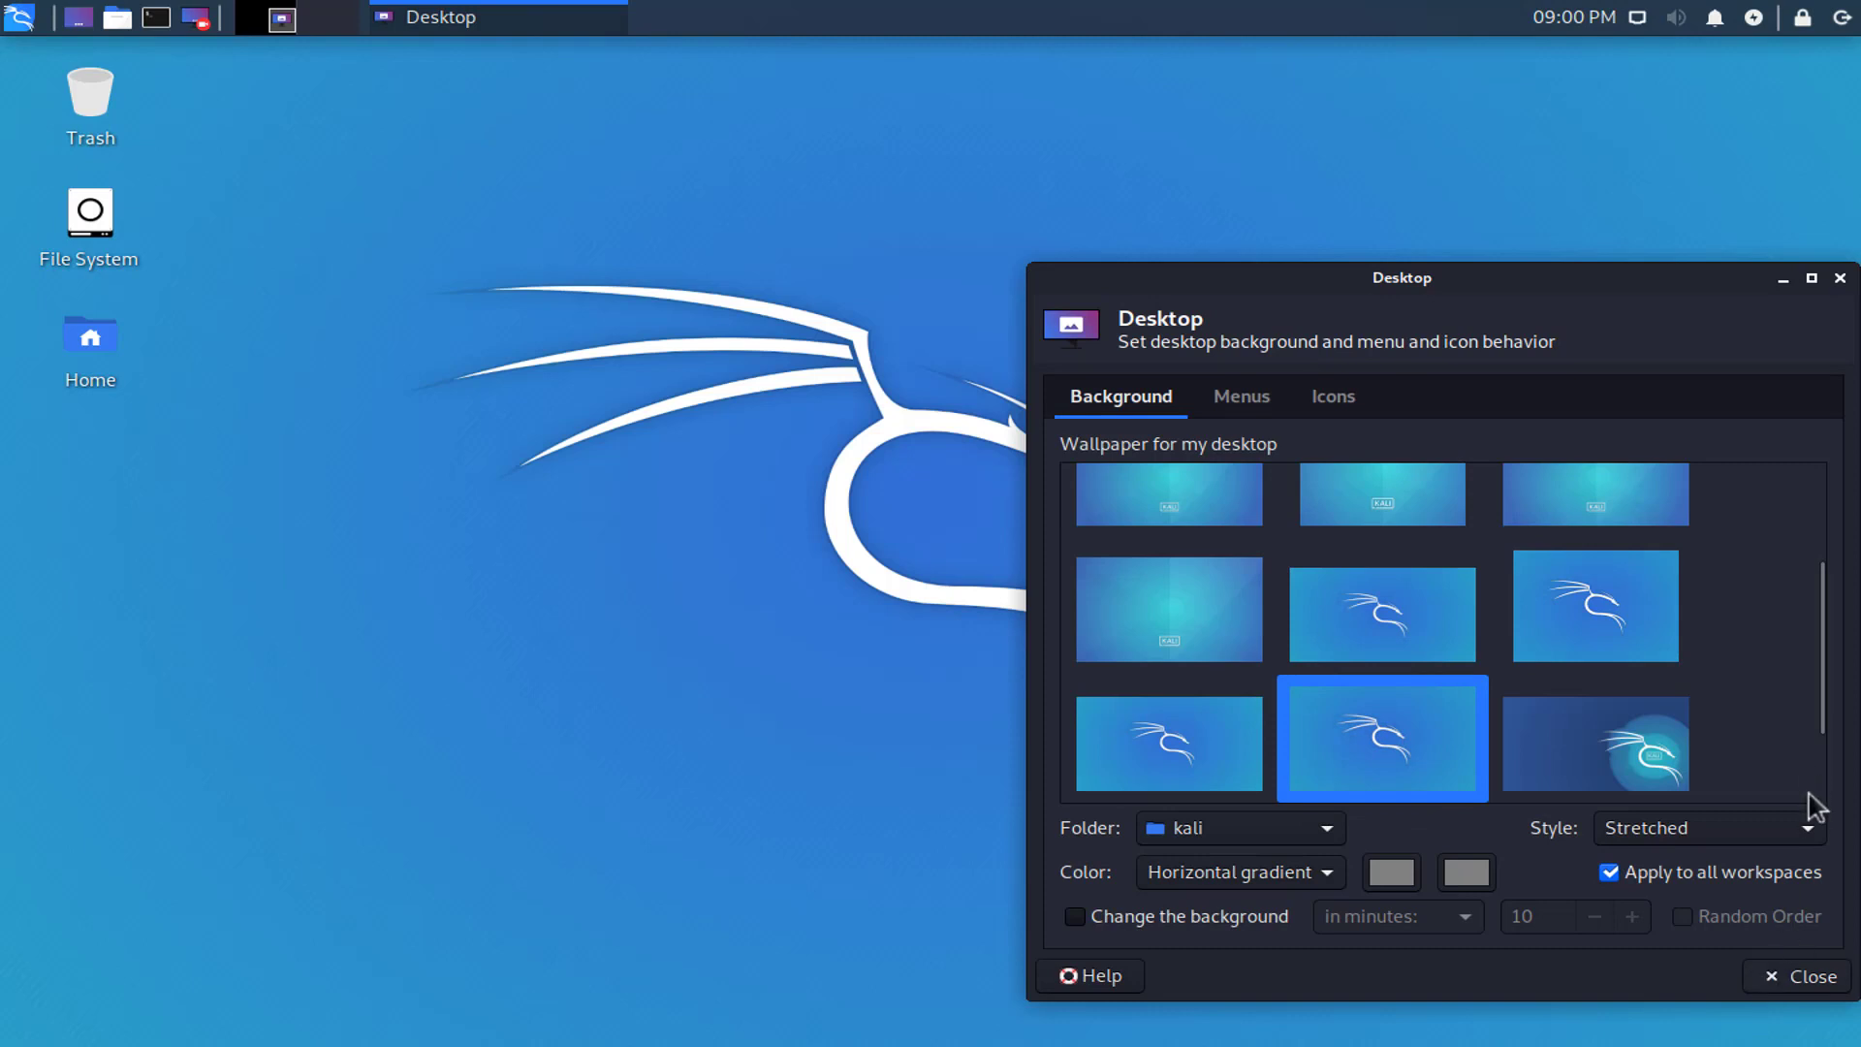
pyautogui.click(1808, 981)
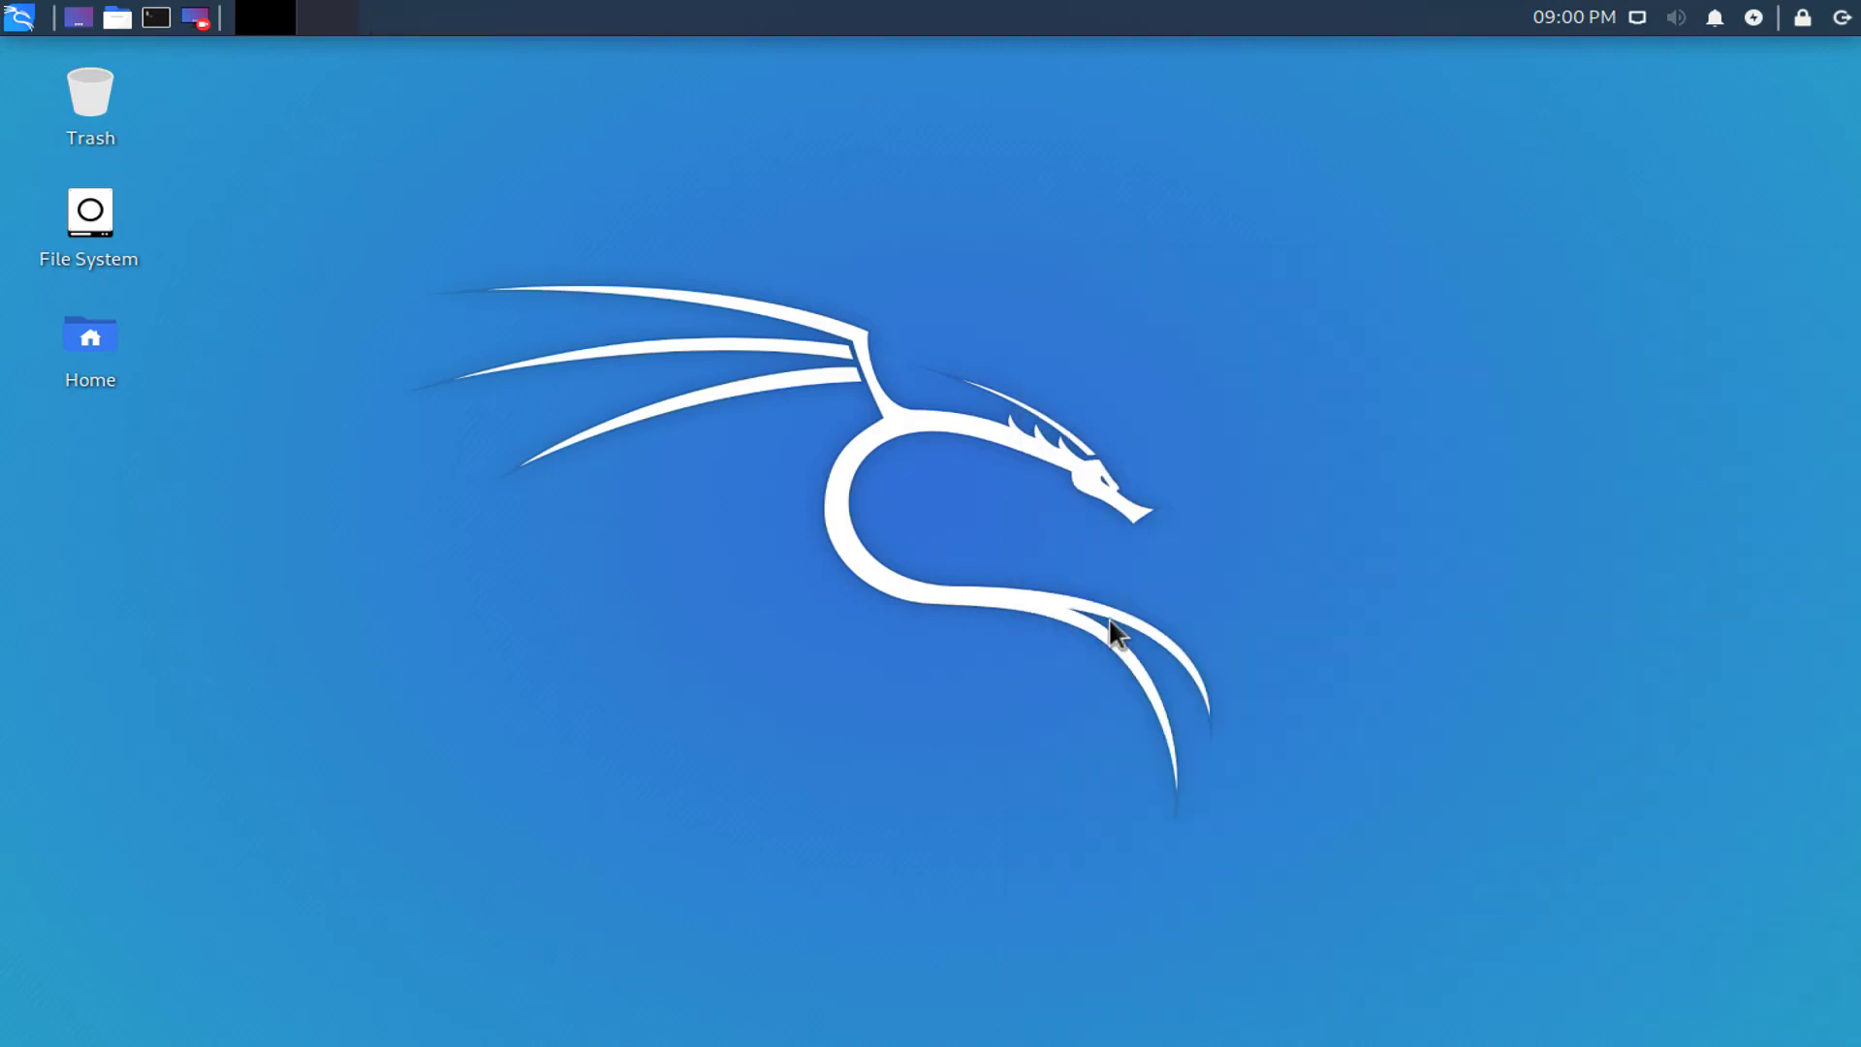
# Release keyboard and mouse control from the Kali virtual machine back to the host.
pyautogui.hotkey('ctrl', 'alt')
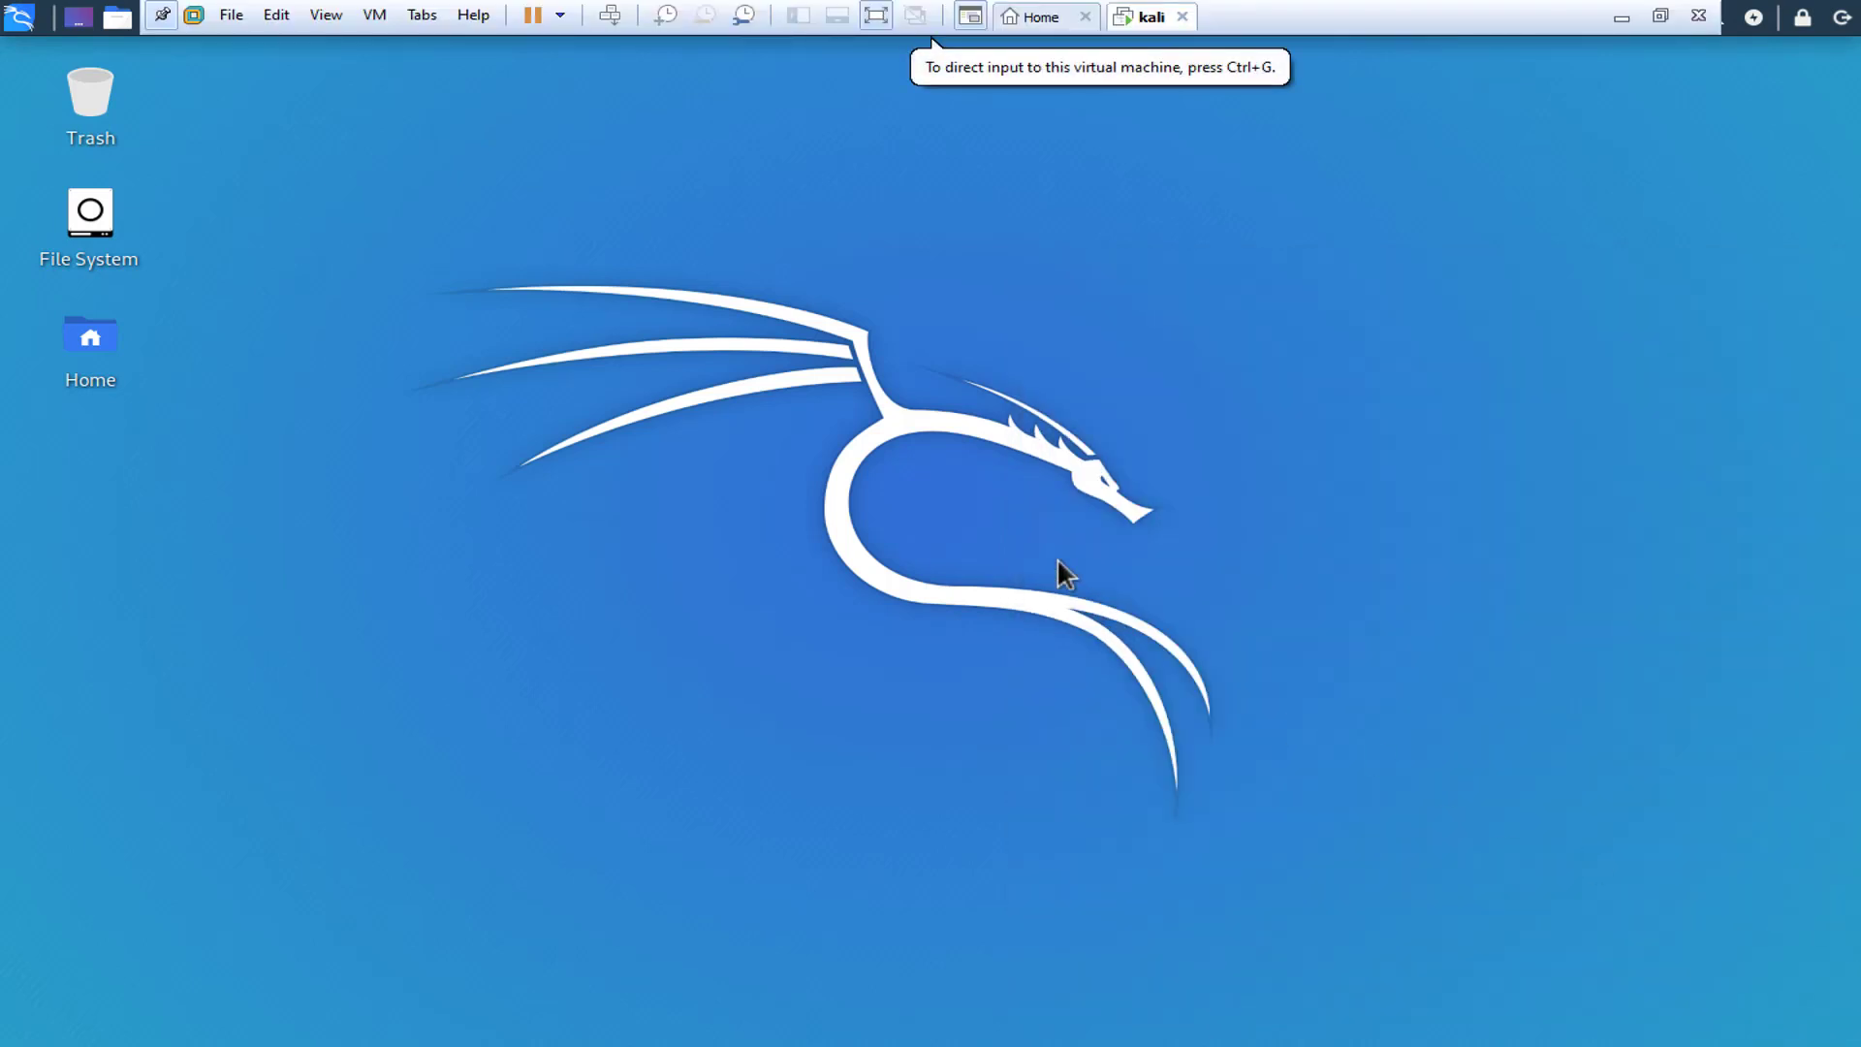